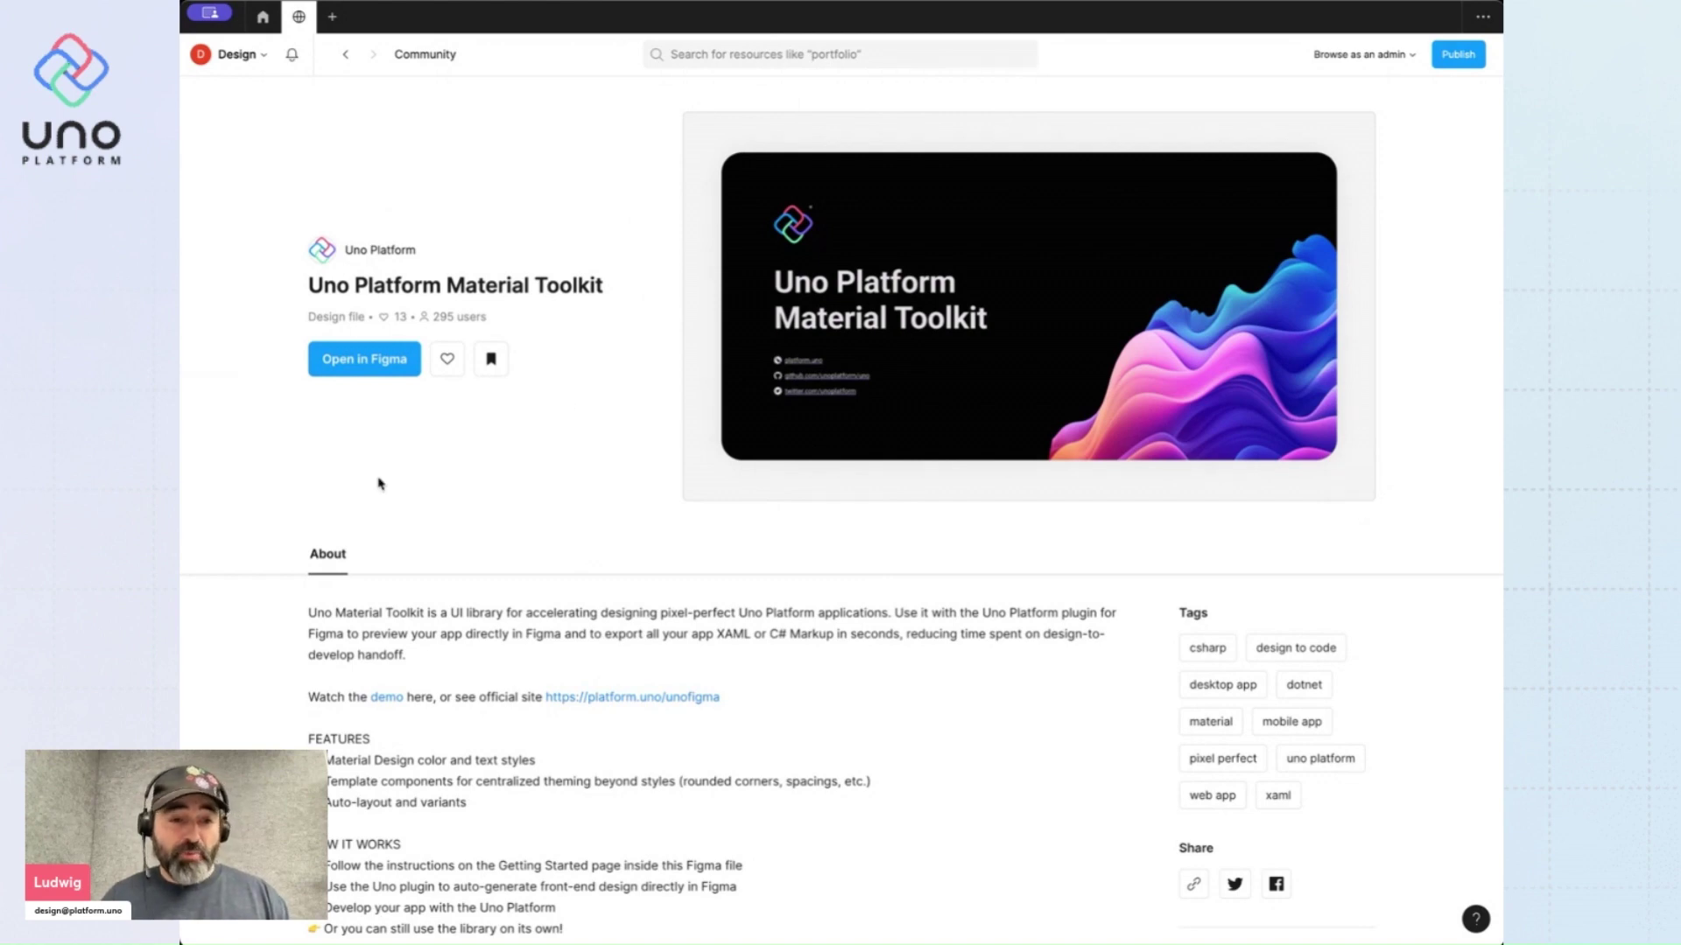
# Open the Uno Platform Material Toolkit community file and add it to the Uno Platform team's drafts
pyautogui.click(369, 359)
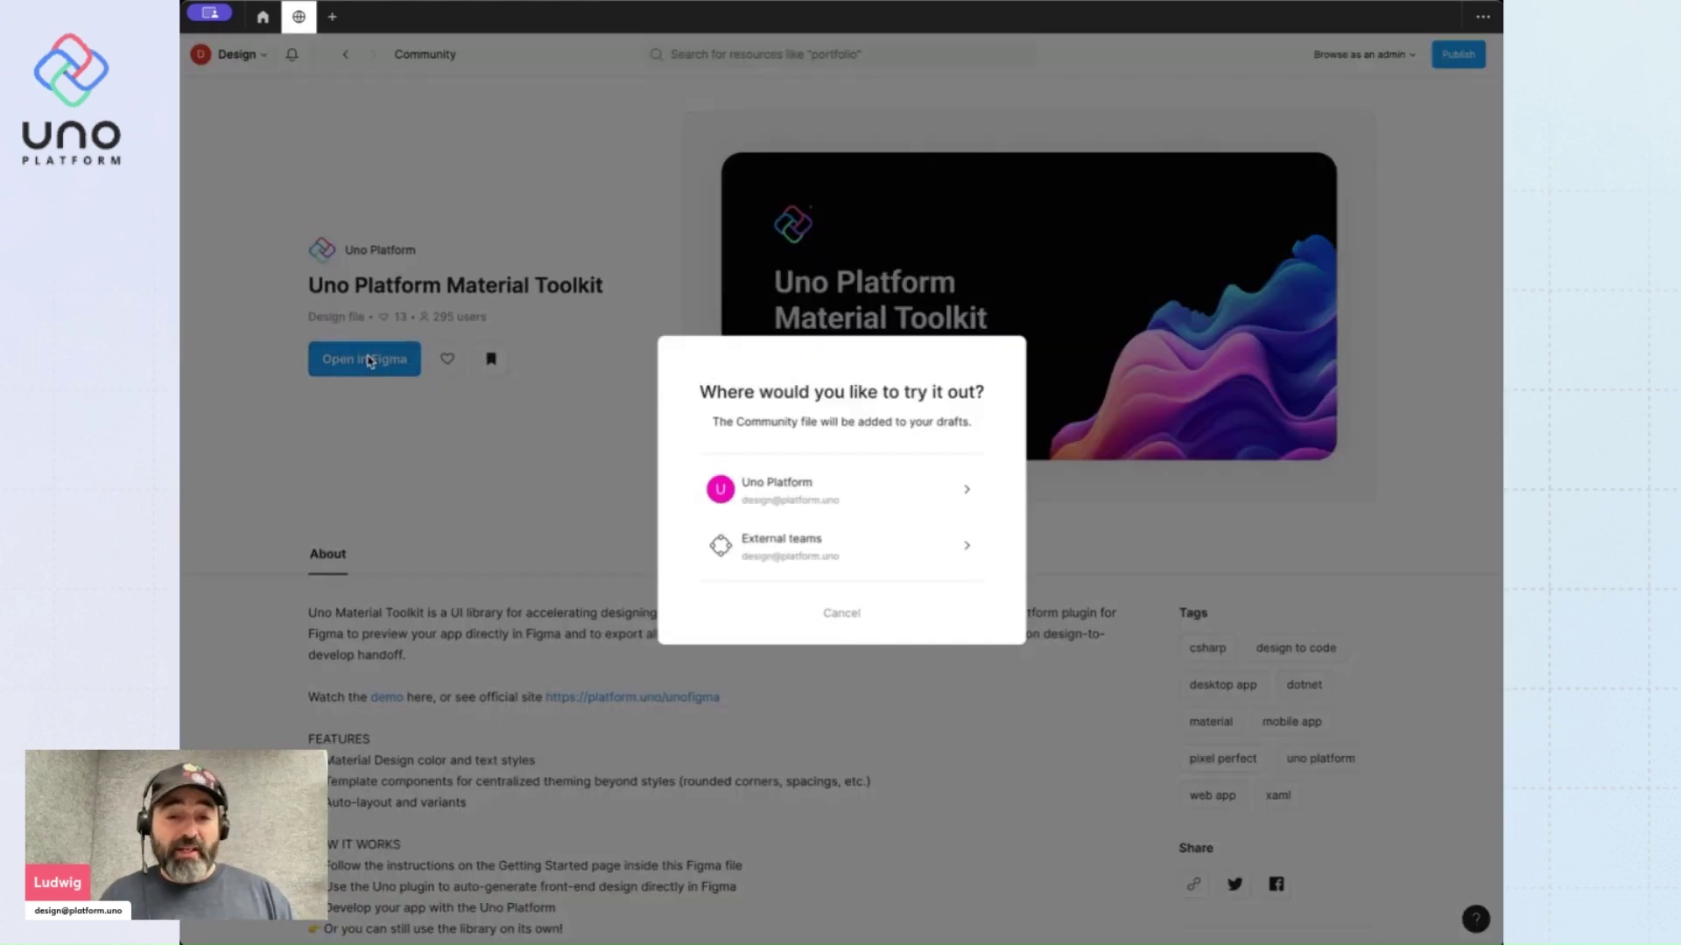
pyautogui.click(835, 492)
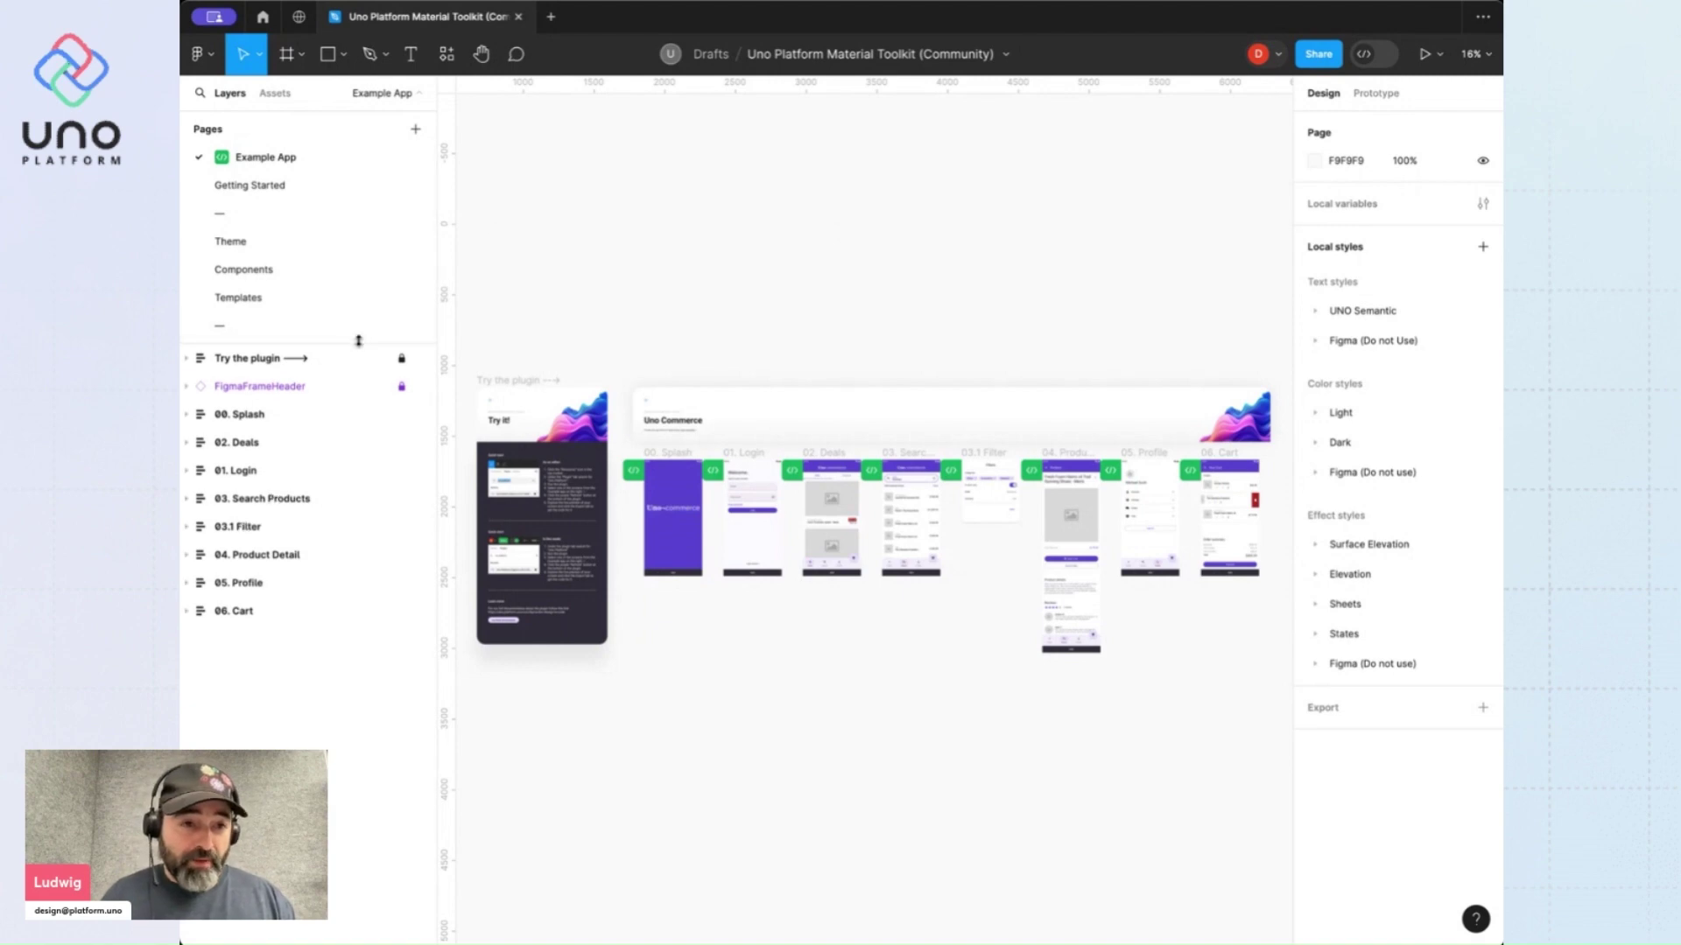
# Enlarge the pages list to show every page, then visit Getting Started and return to Example App
pyautogui.moveTo(358, 341); pyautogui.dragTo(337, 507)
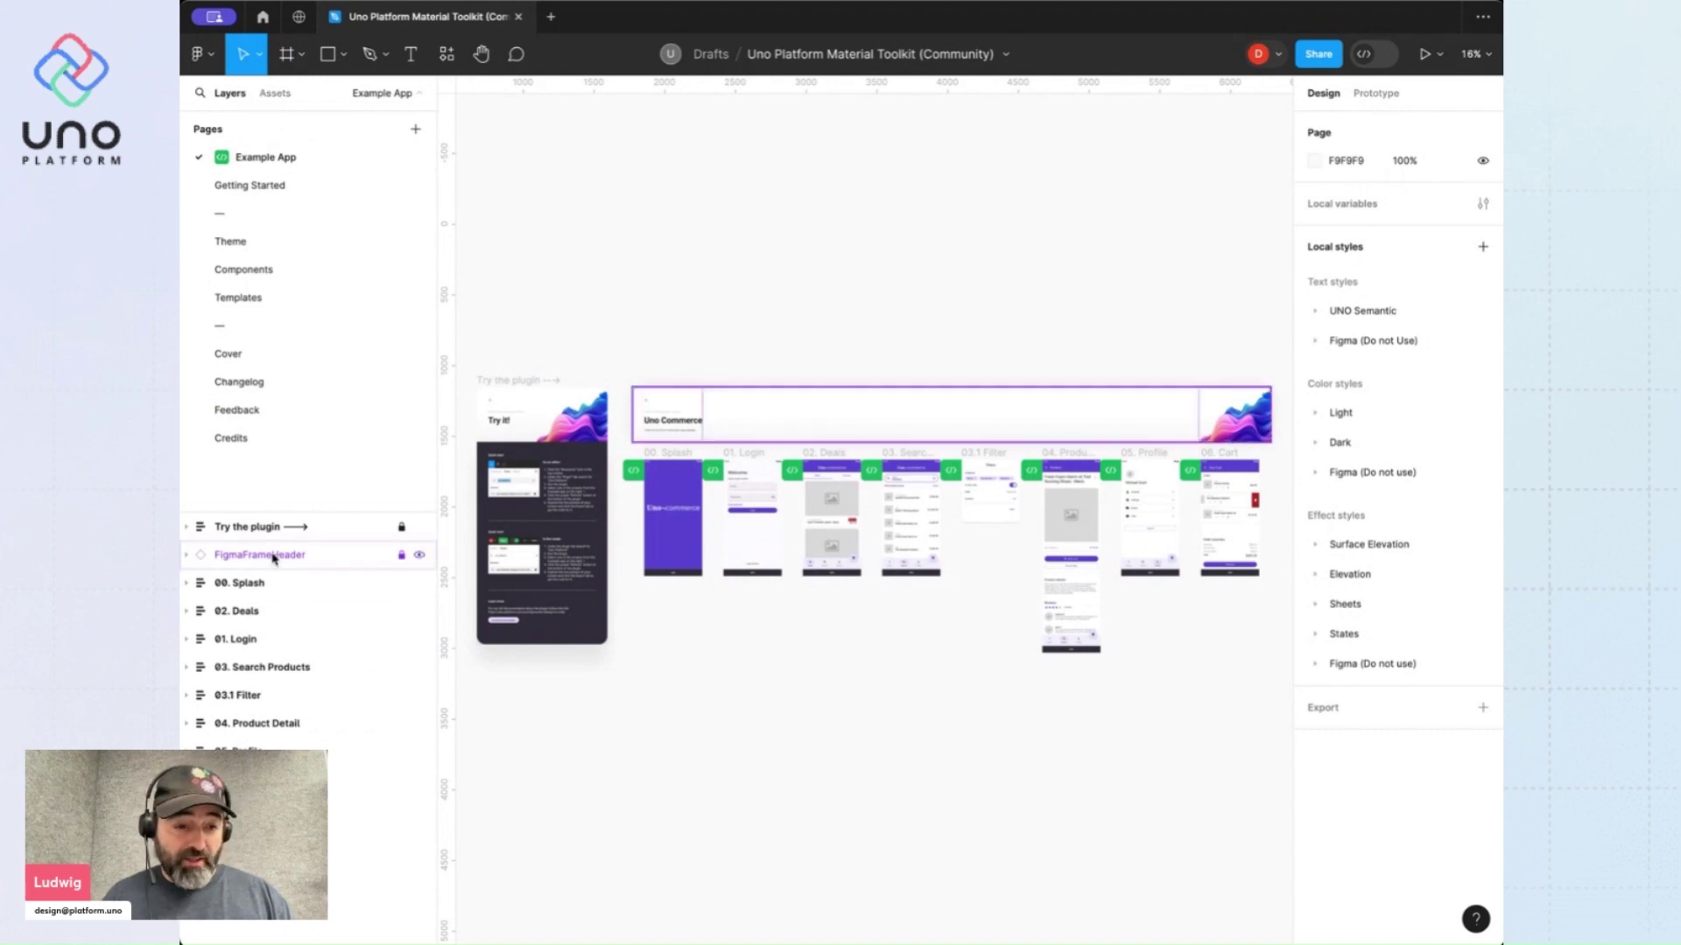
pyautogui.click(263, 190)
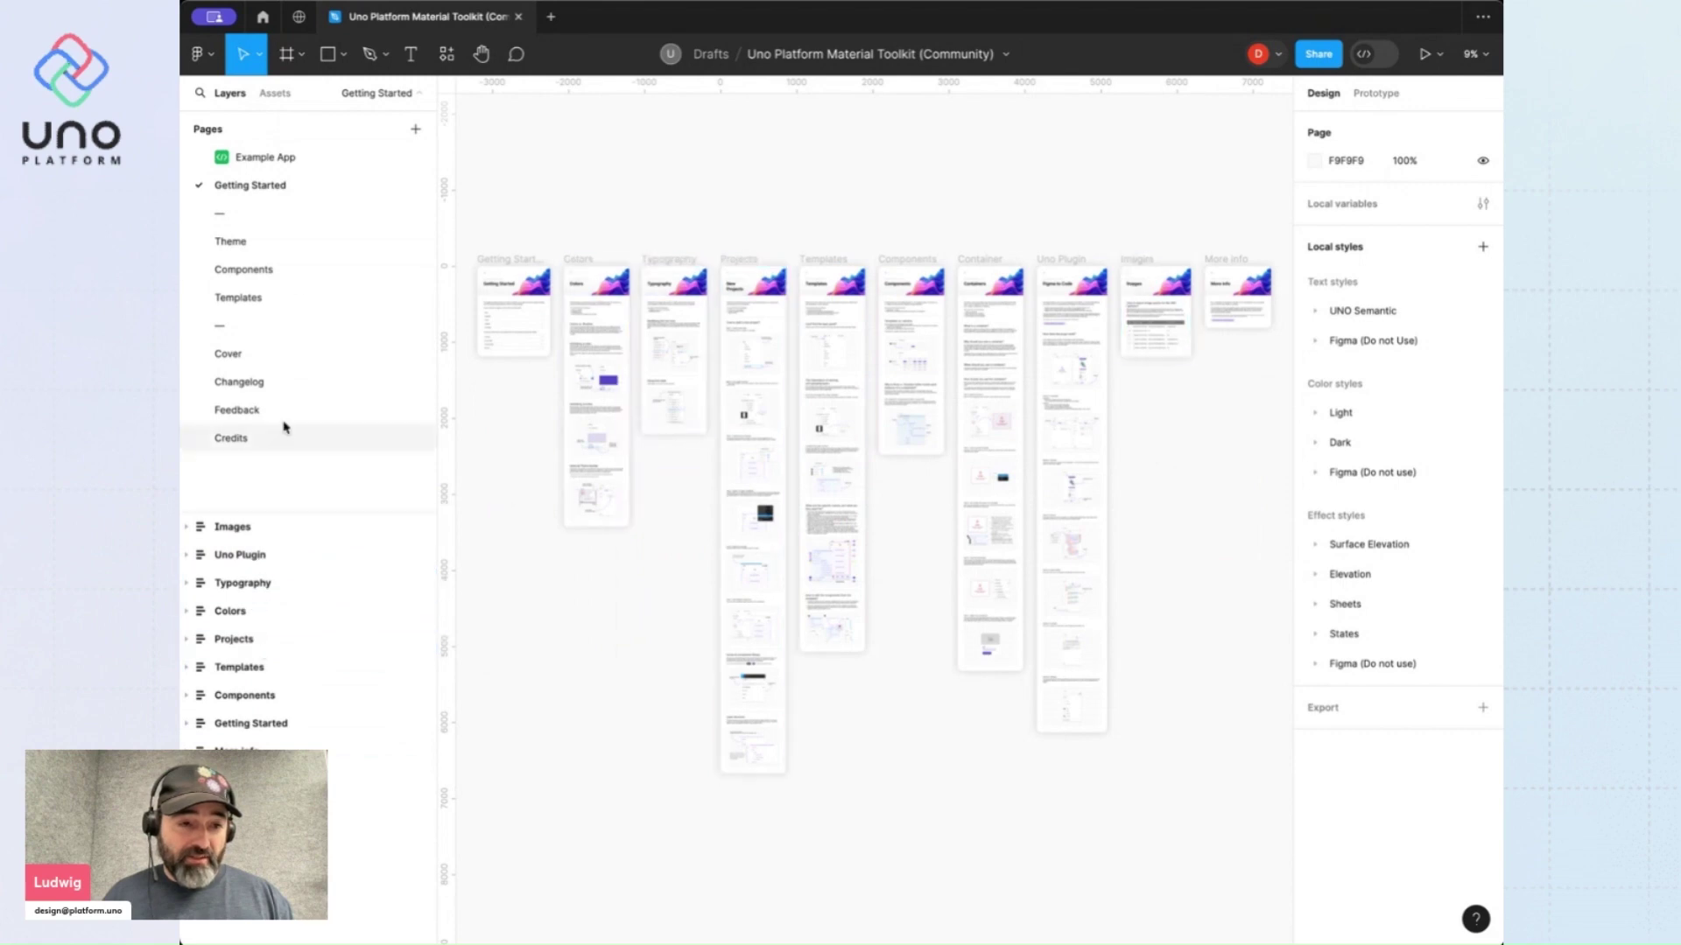
pyautogui.click(272, 163)
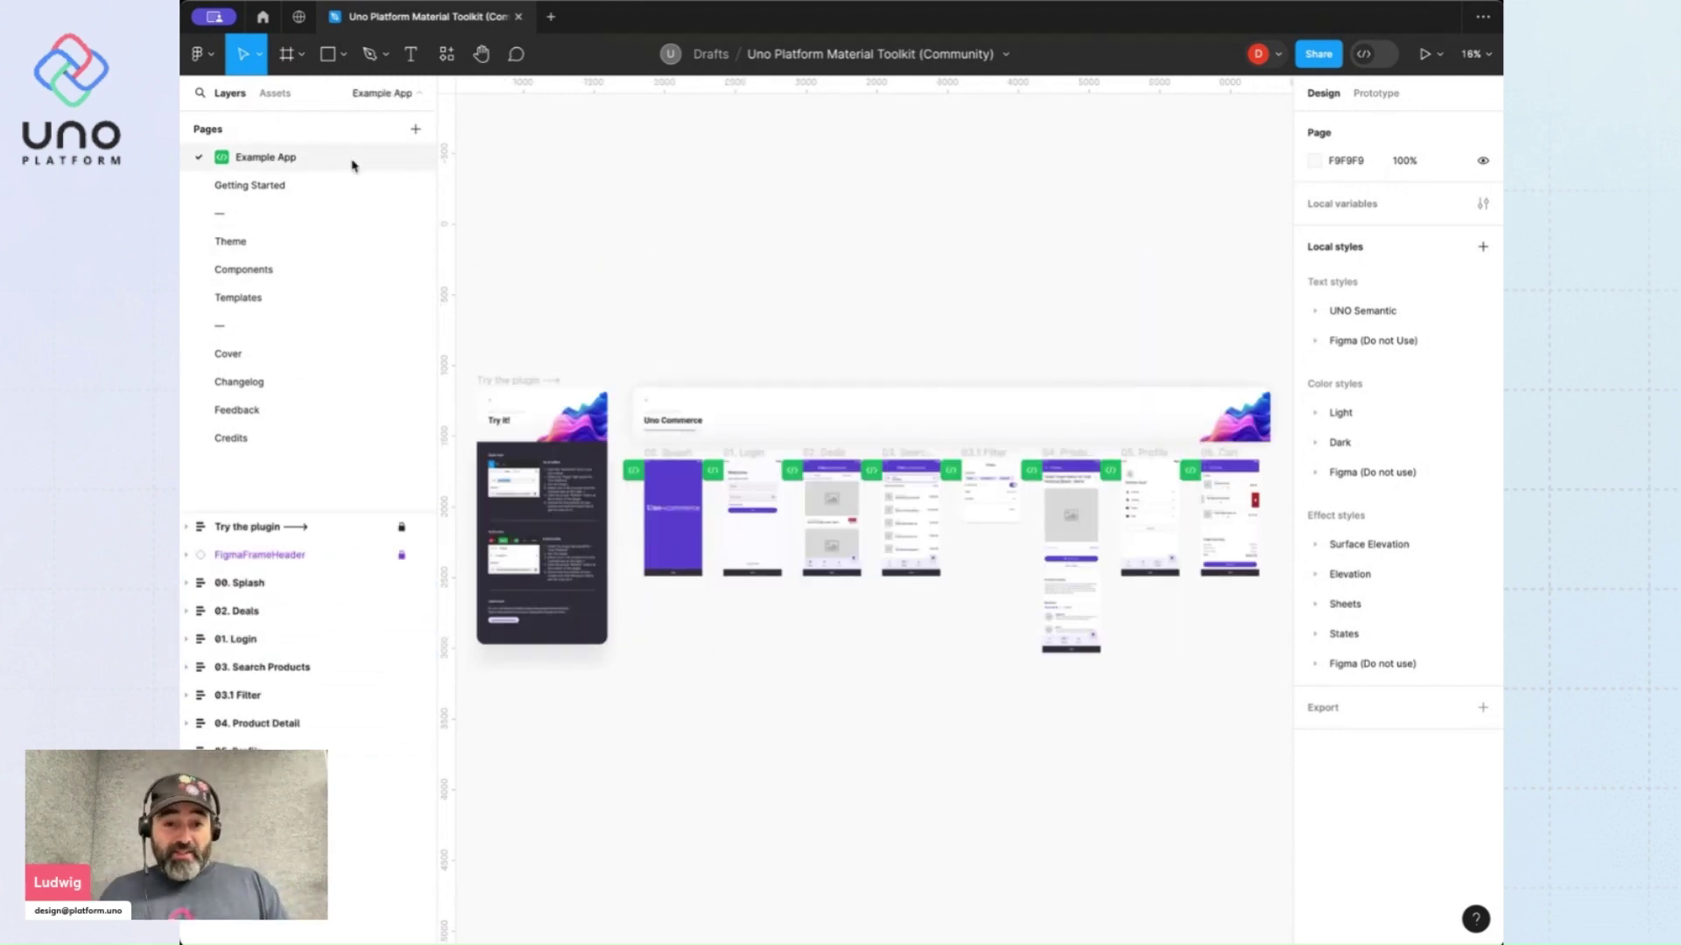
pyautogui.scroll(4, 672, 496)
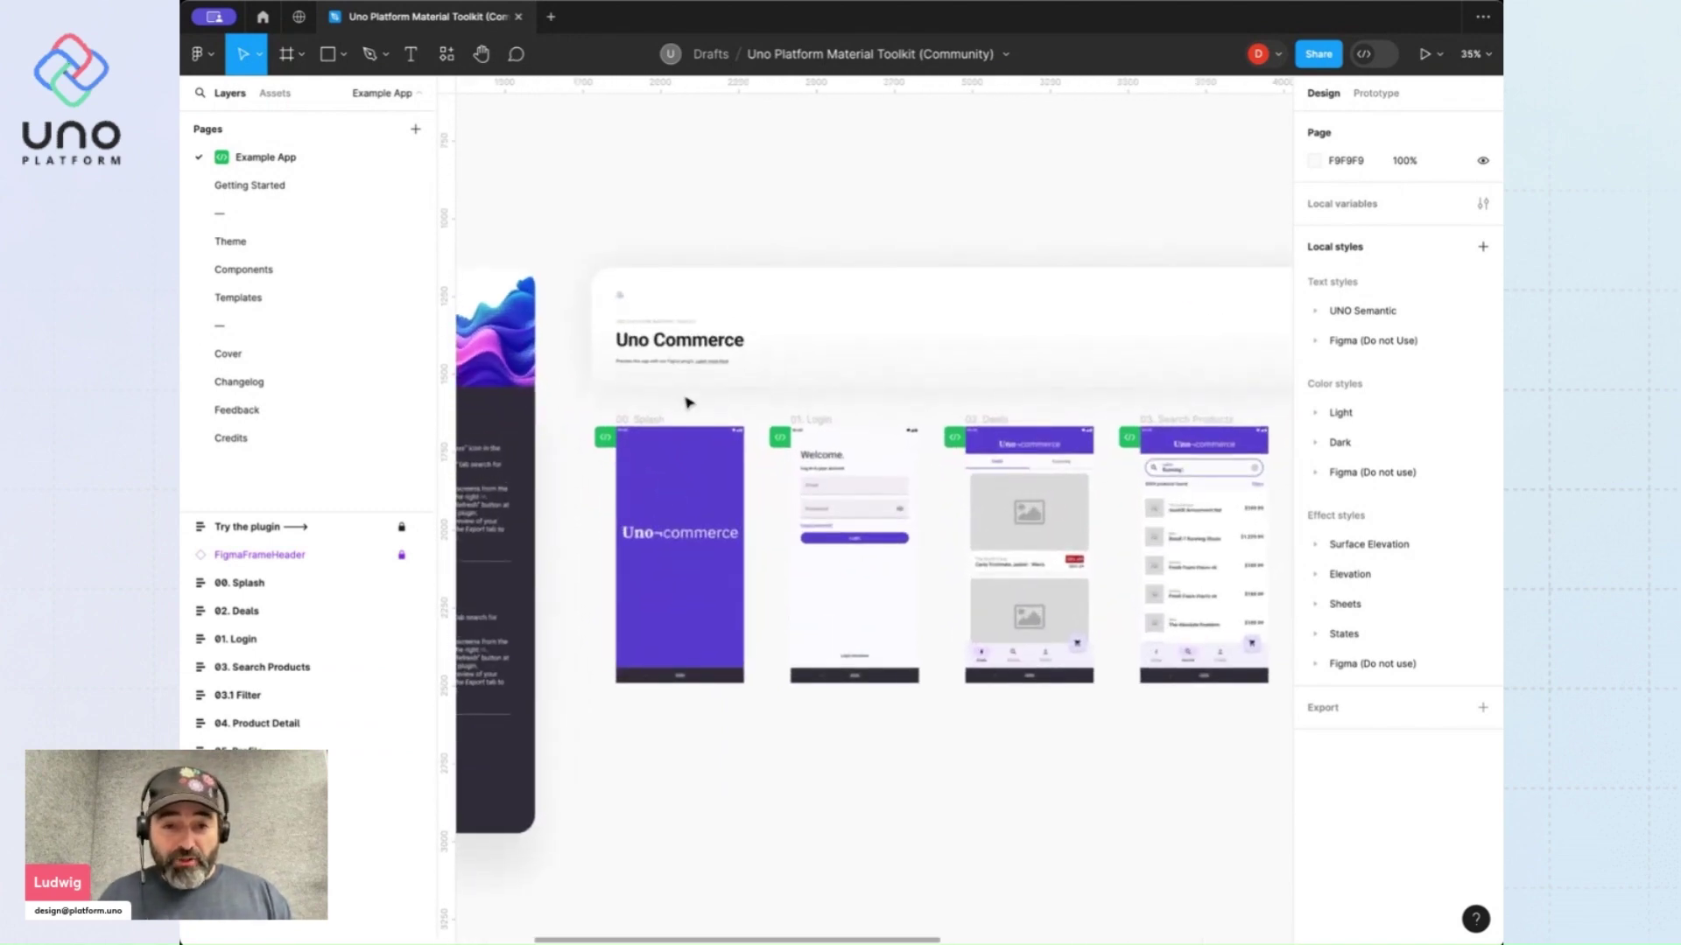
# Inspect the 00. Splash, 01. Login and 02. Deals frames, then clear the selection and pan across the flow
pyautogui.click(643, 421)
pyautogui.click(643, 423)
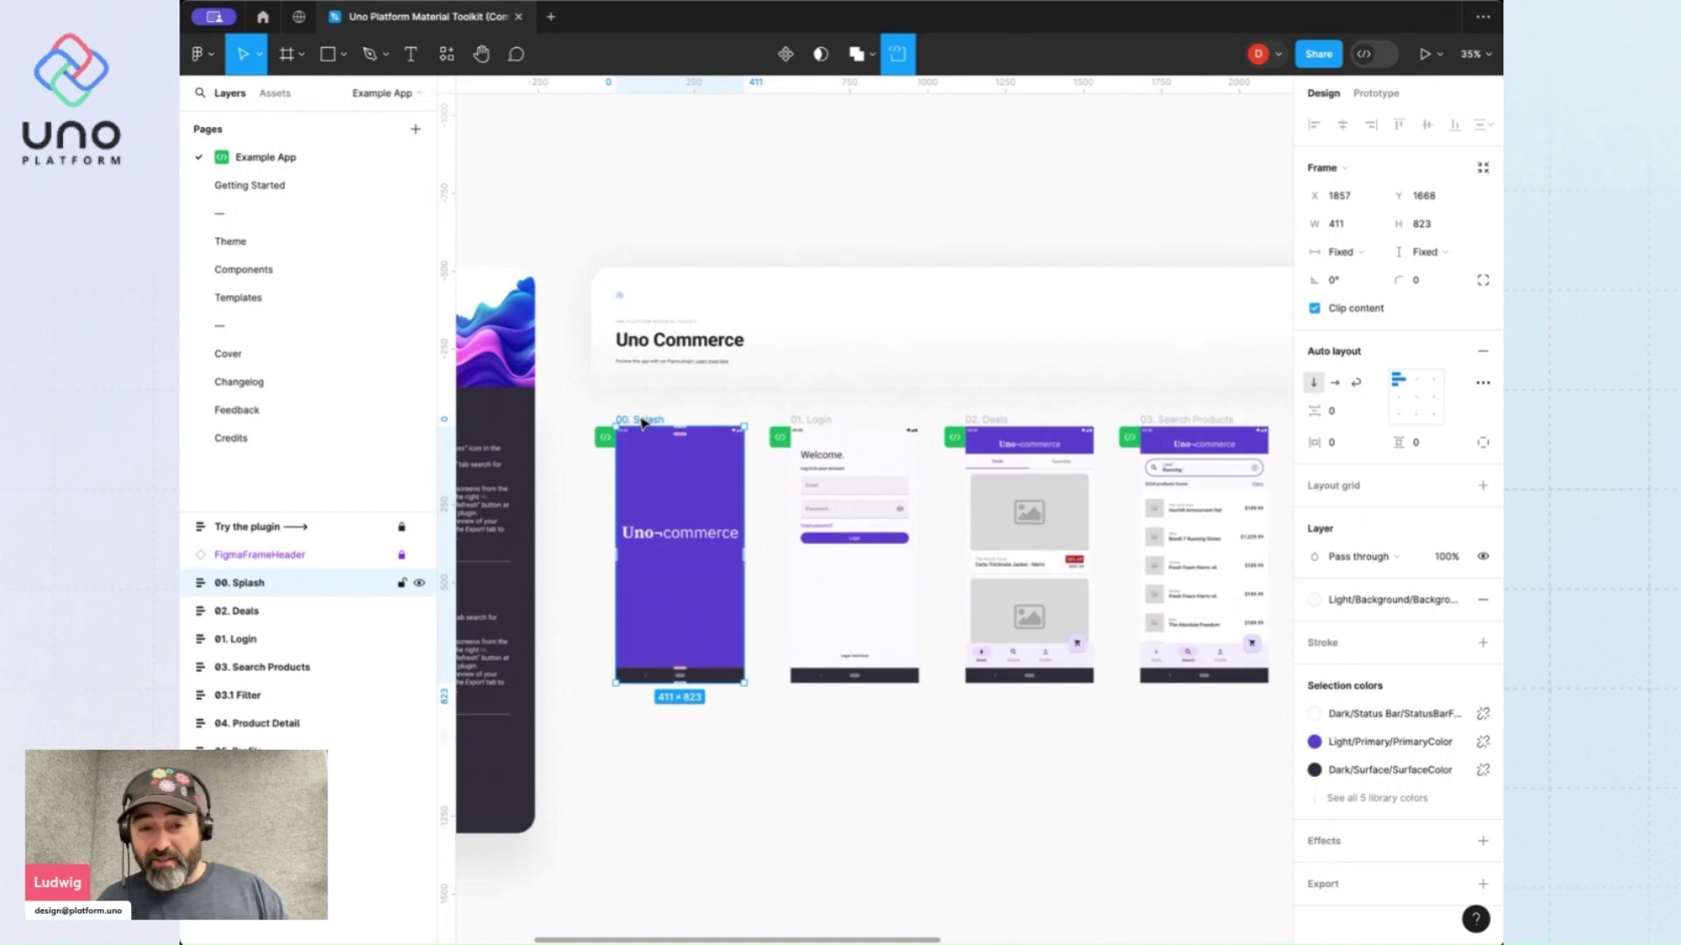
pyautogui.click(820, 421)
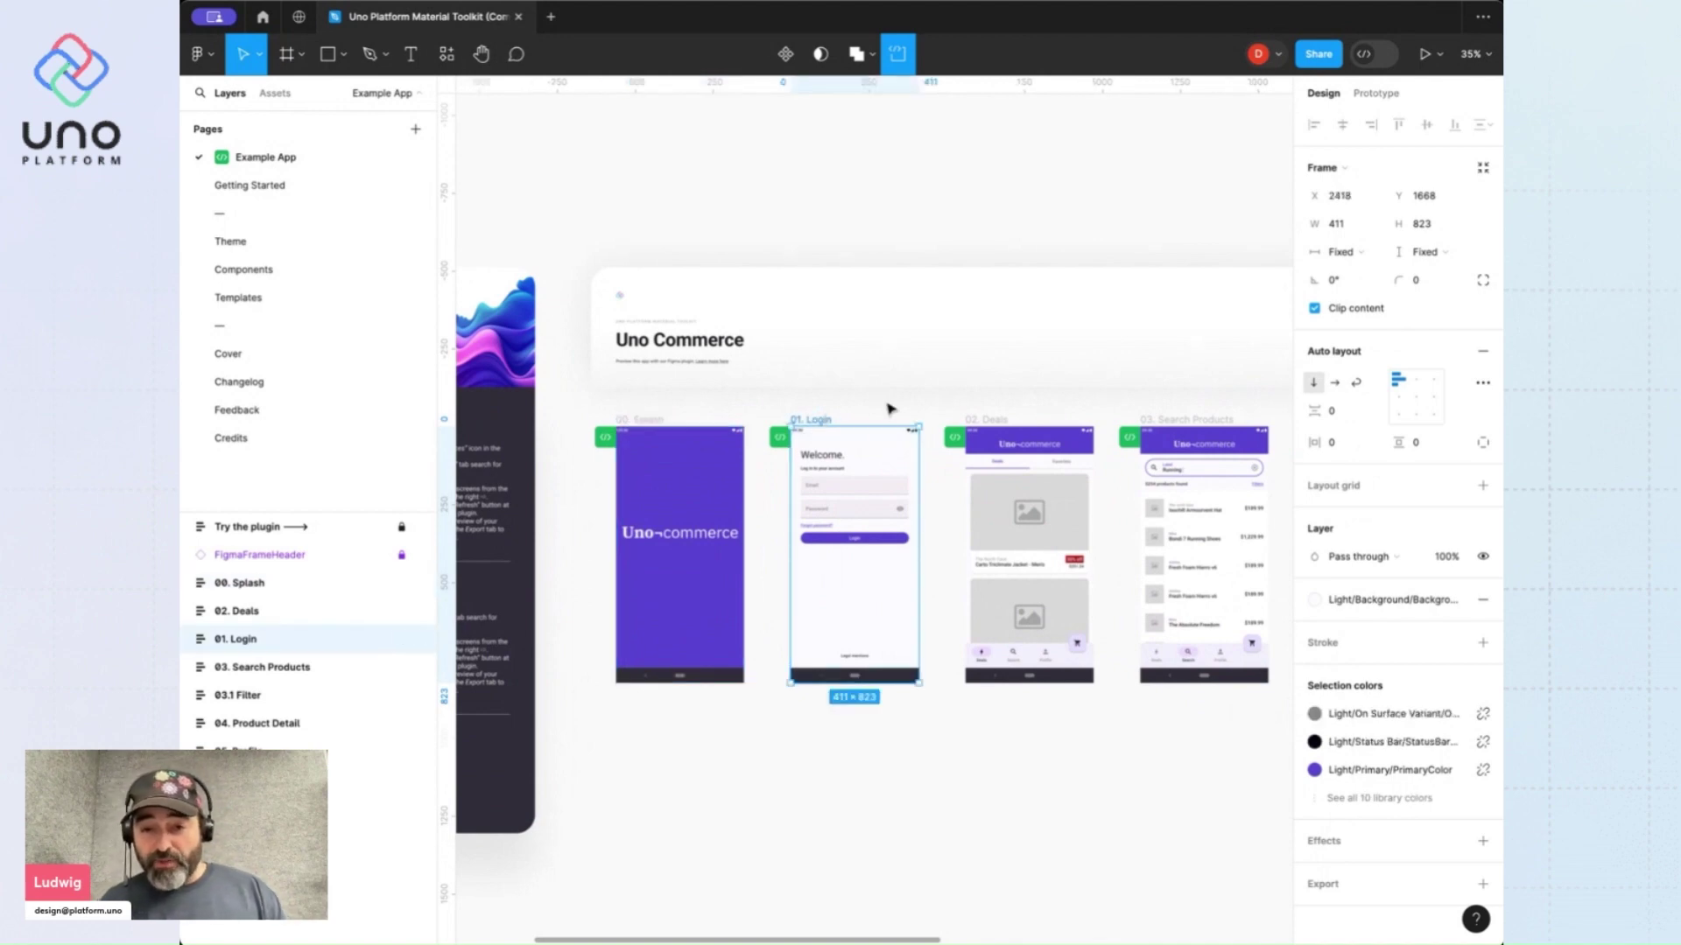
pyautogui.click(998, 421)
pyautogui.press('Escape')
pyautogui.scroll(-5, 1174, 417)
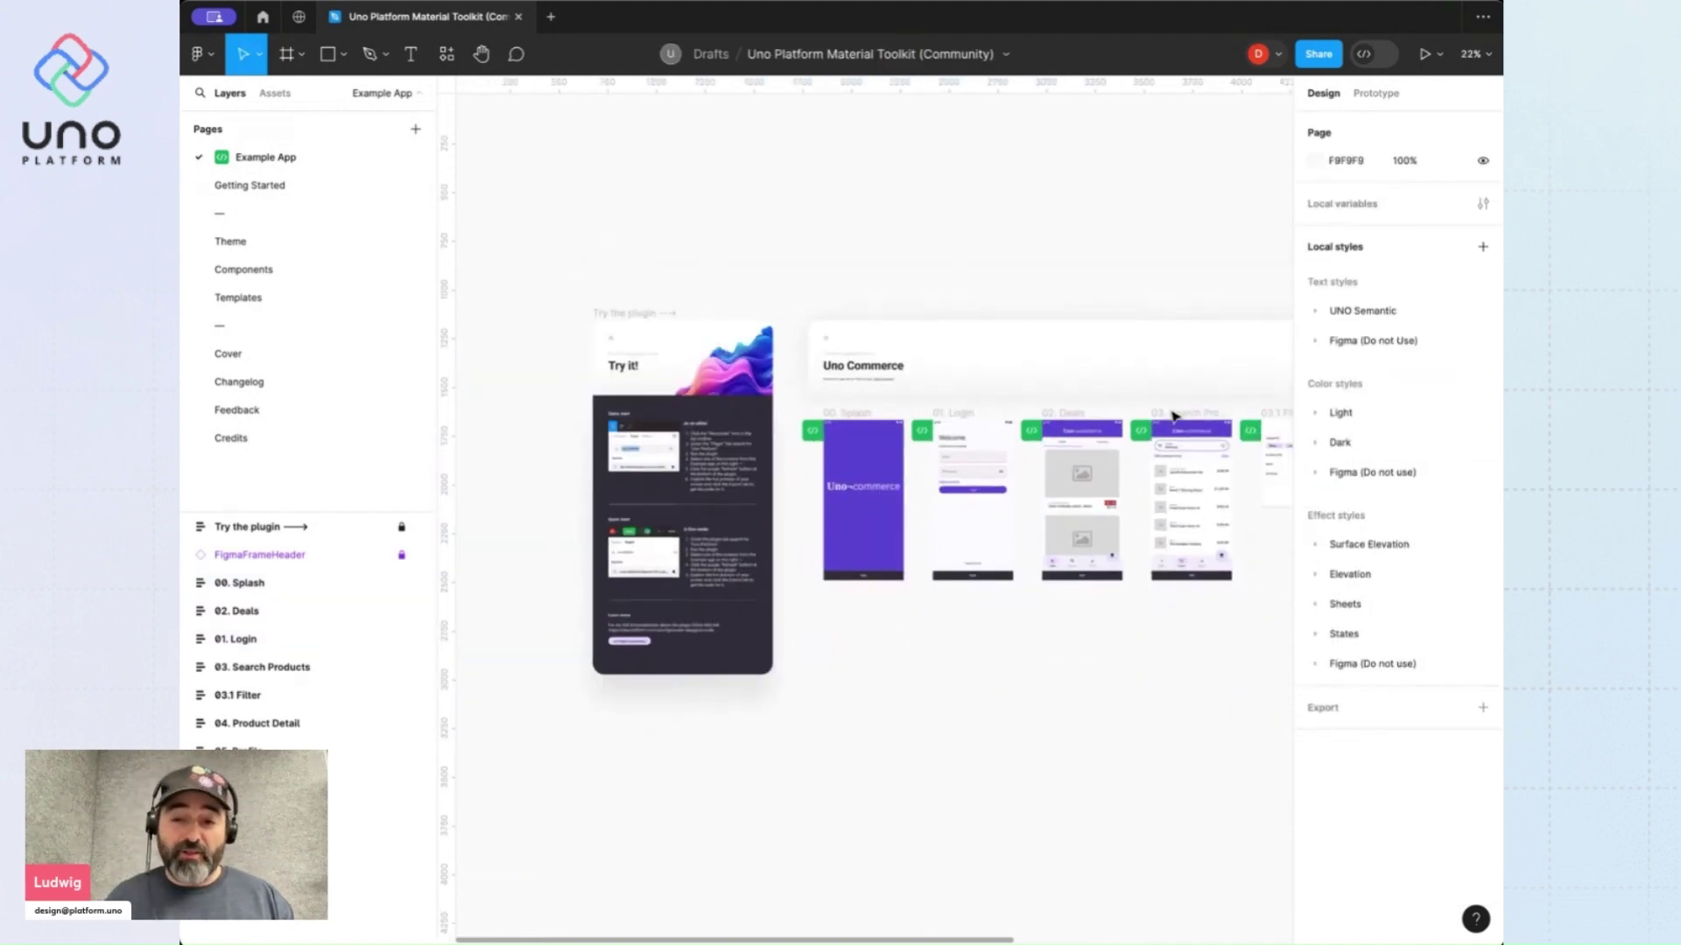
pyautogui.scroll(2, 1174, 416)
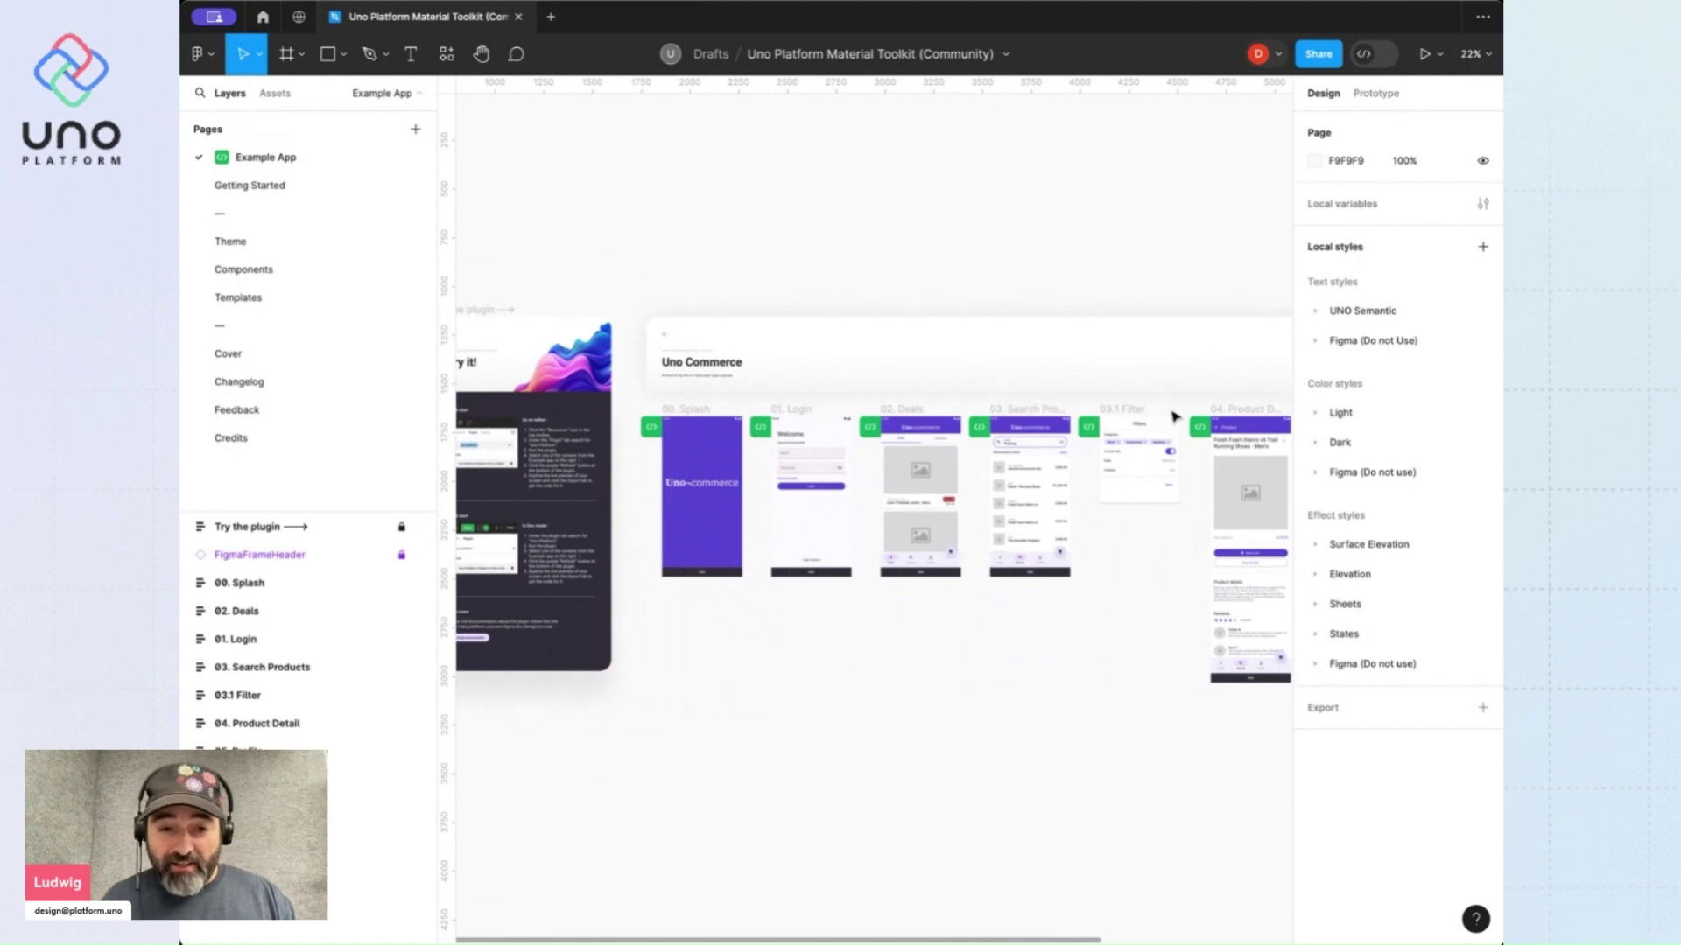
pyautogui.scroll(-4, 1174, 417)
pyautogui.scroll(3, 1174, 417)
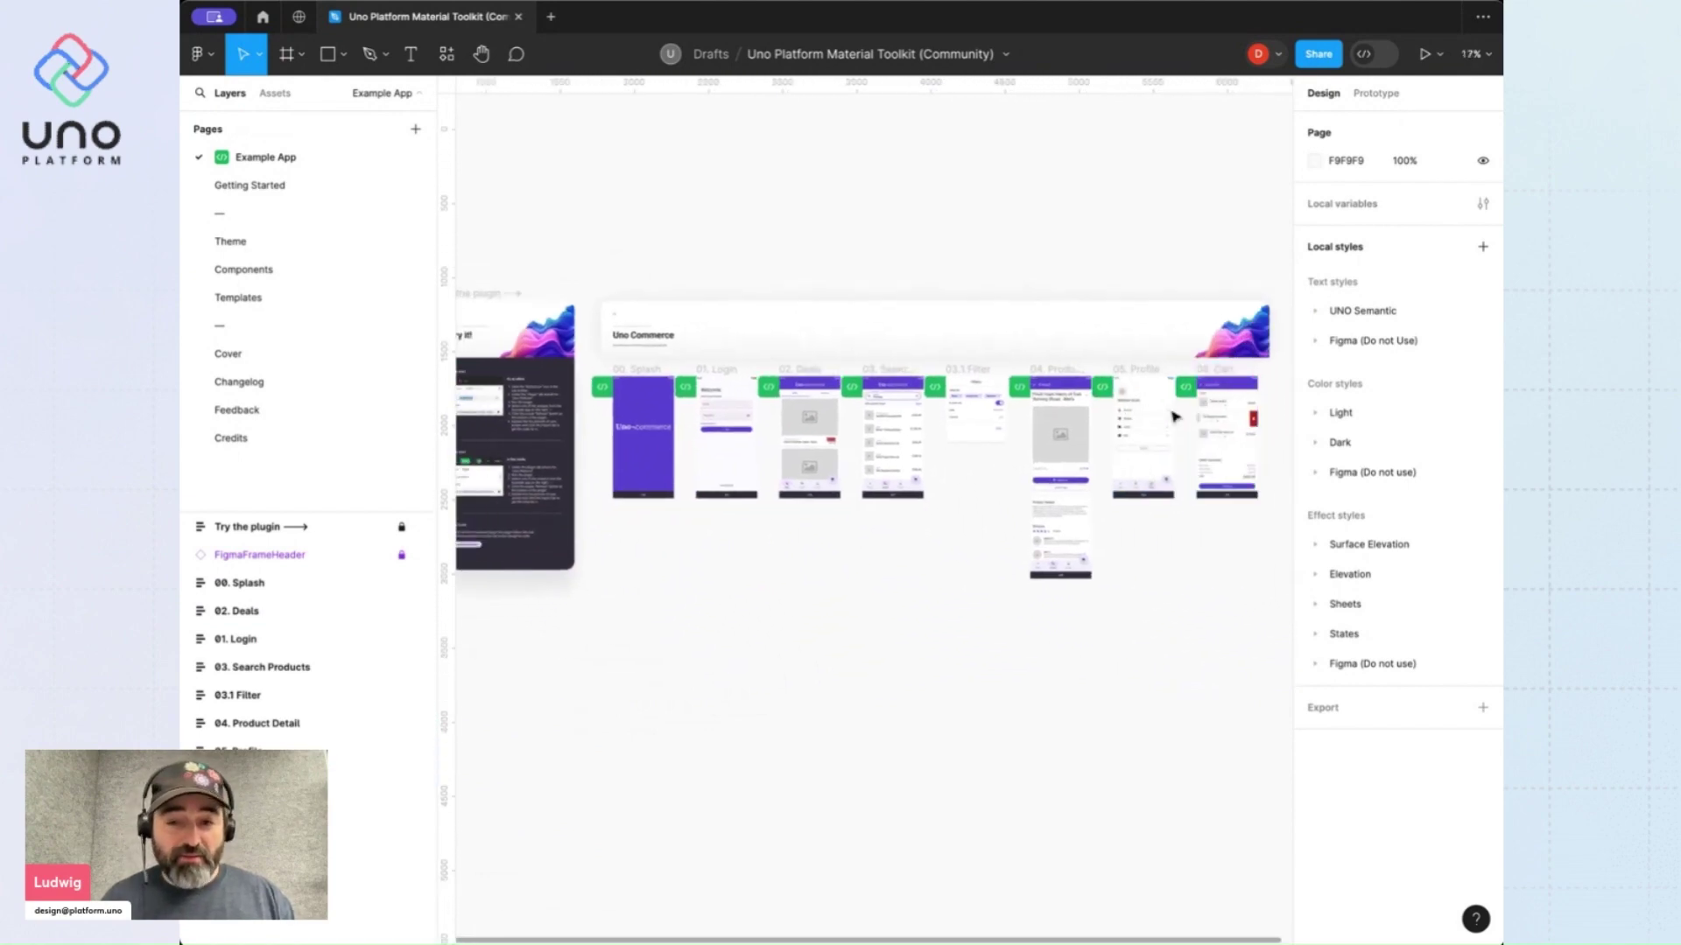
pyautogui.hscroll(1, 1174, 417)
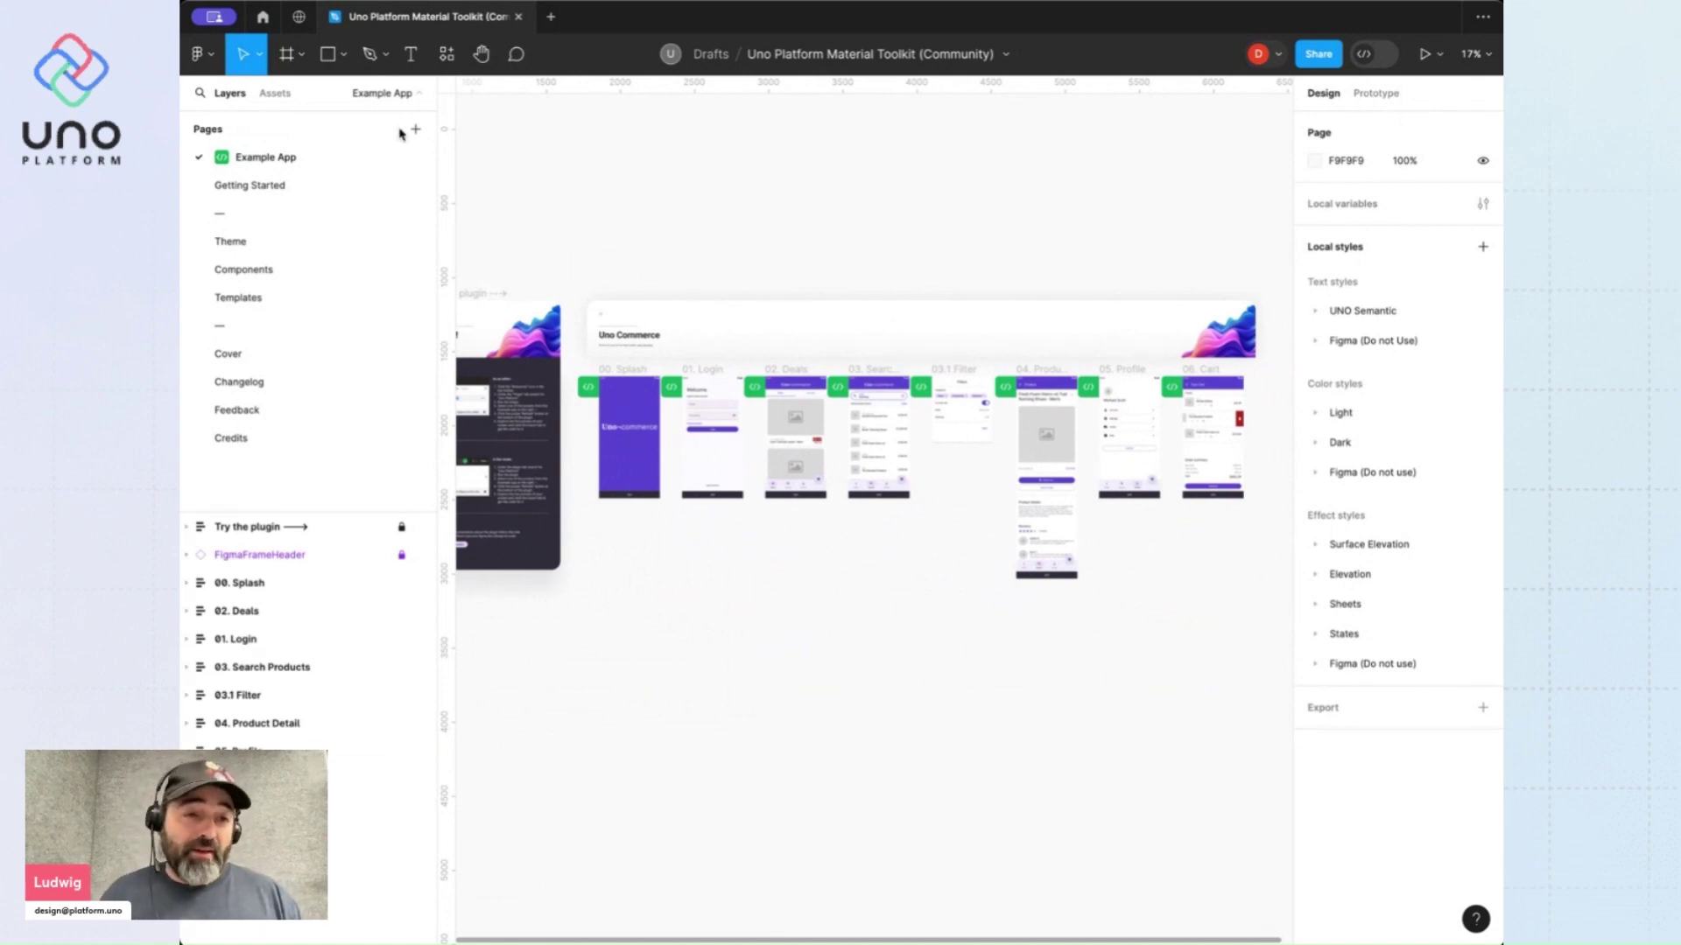
# Zoom to fit the Getting Started guide frame with Shift+2, then zoom back out
pyautogui.click(298, 186)
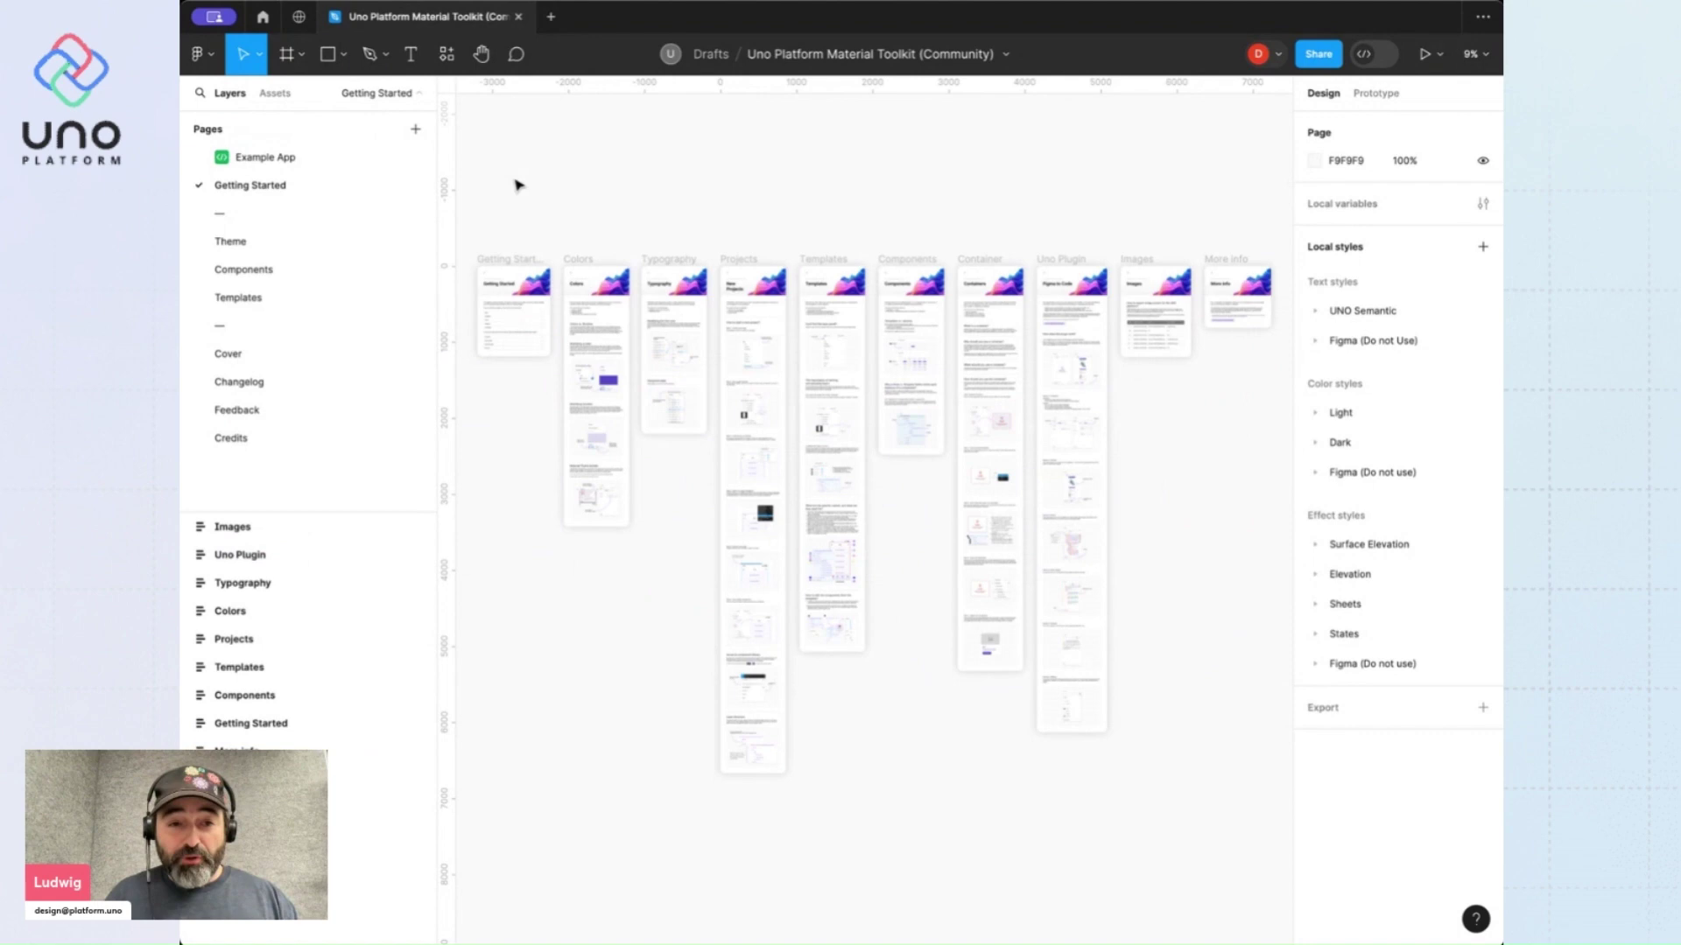
pyautogui.click(506, 260)
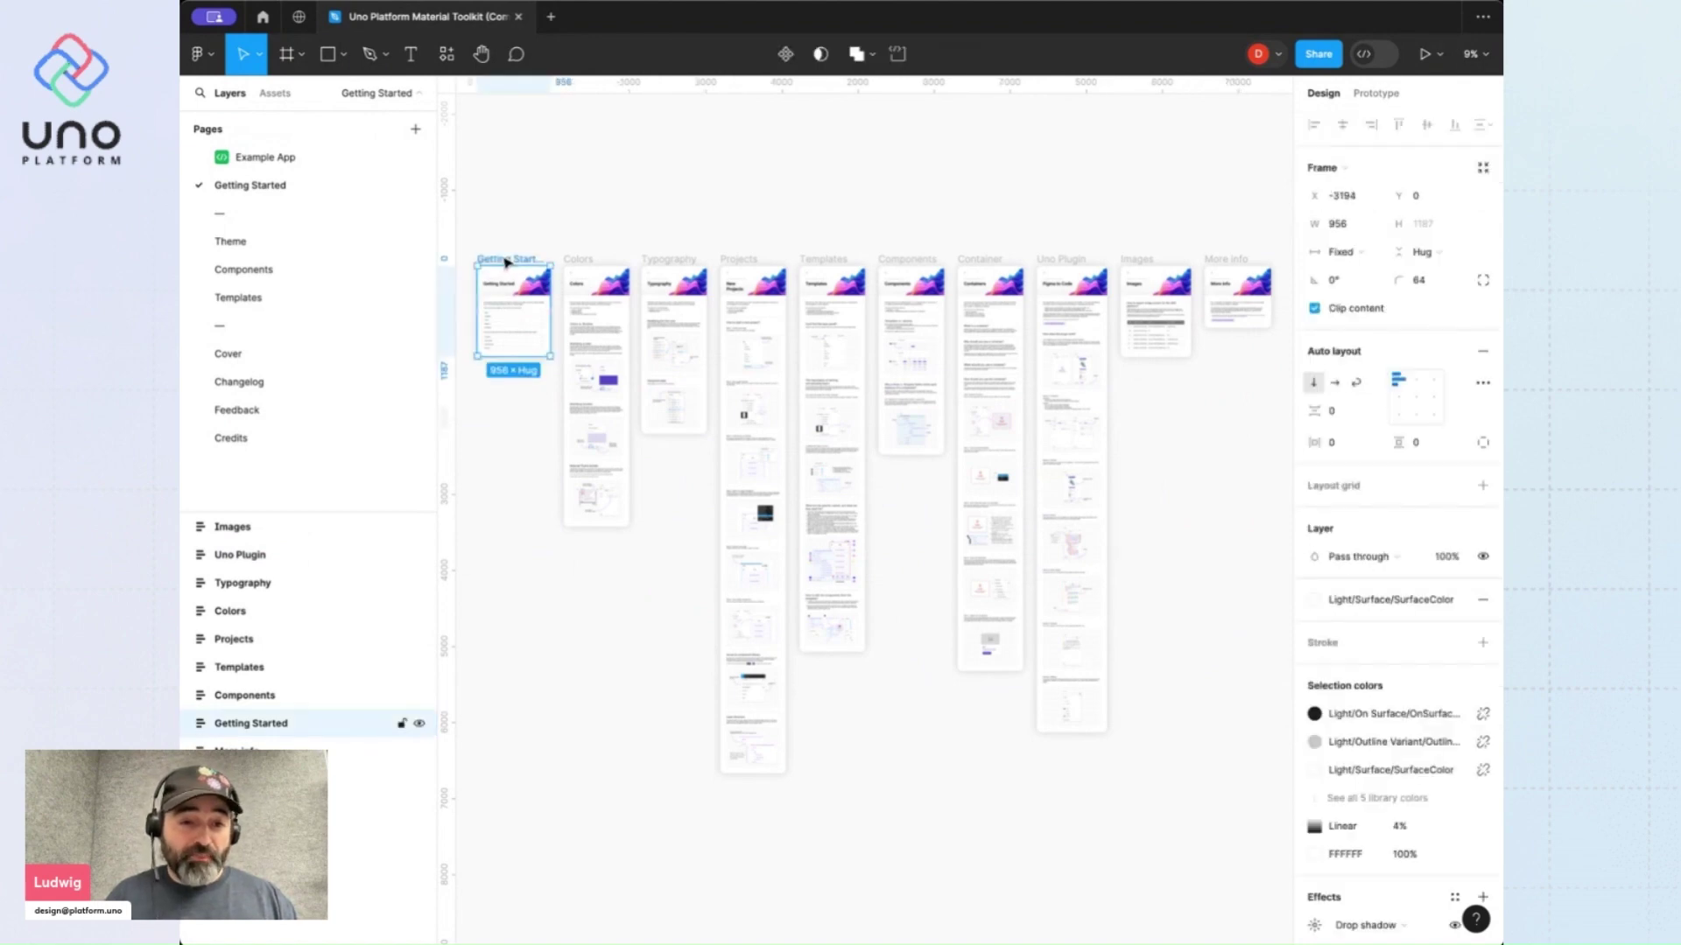
pyautogui.hotkey('shift', '2')
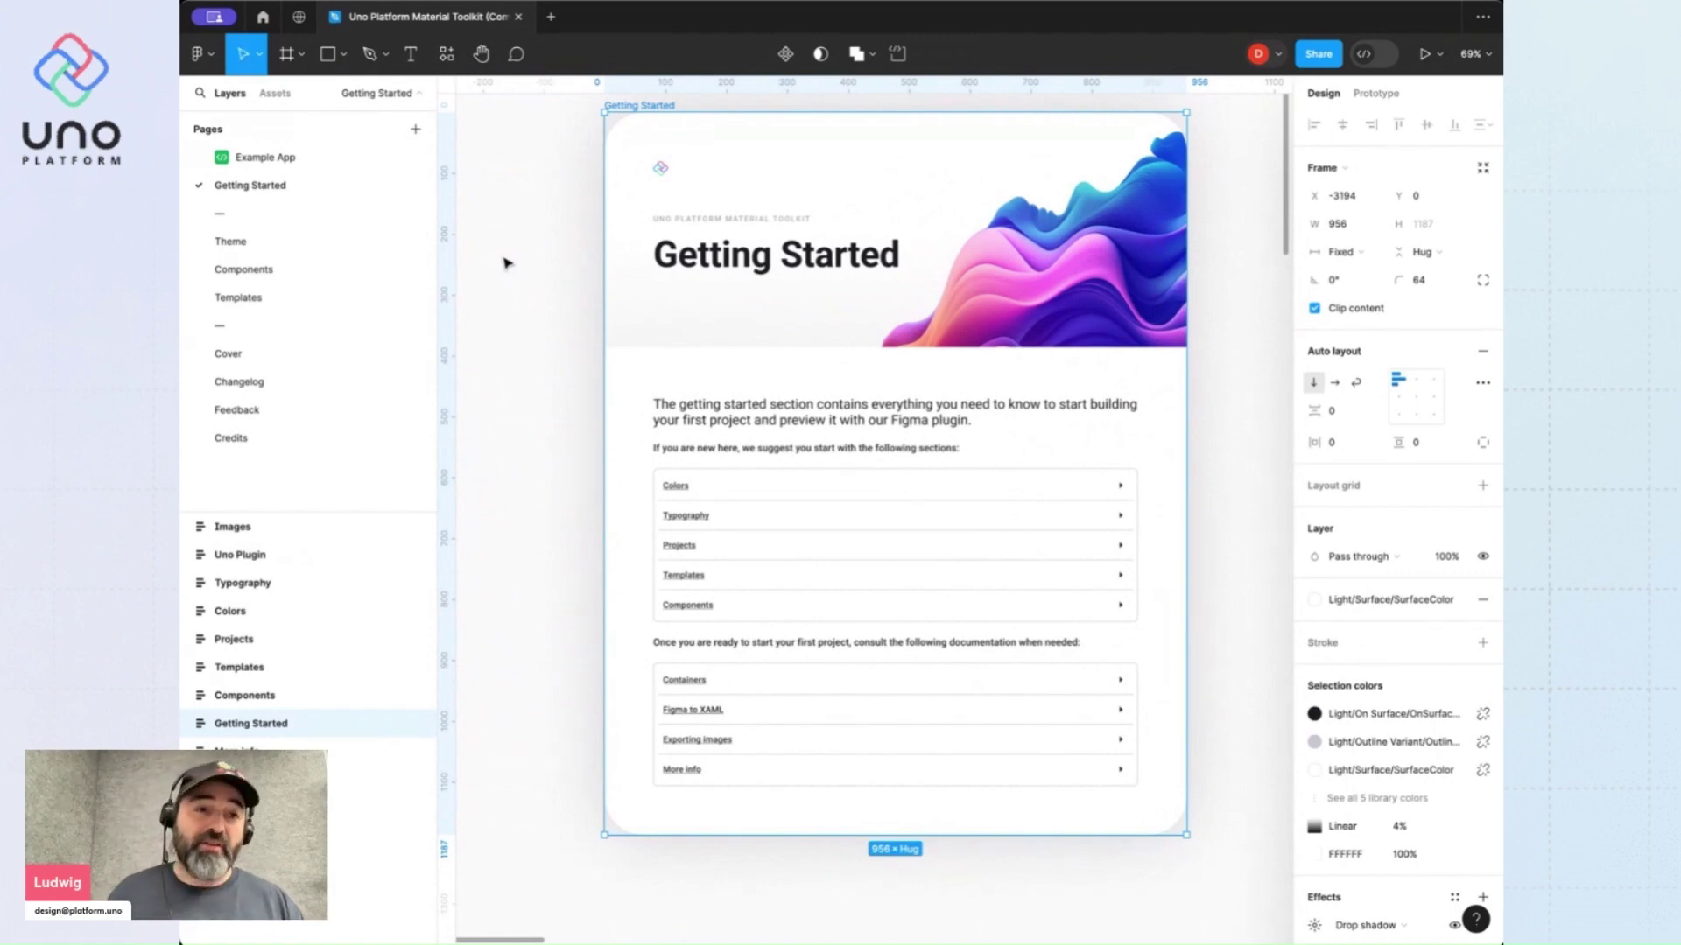
pyautogui.scroll(-5, 567, 248)
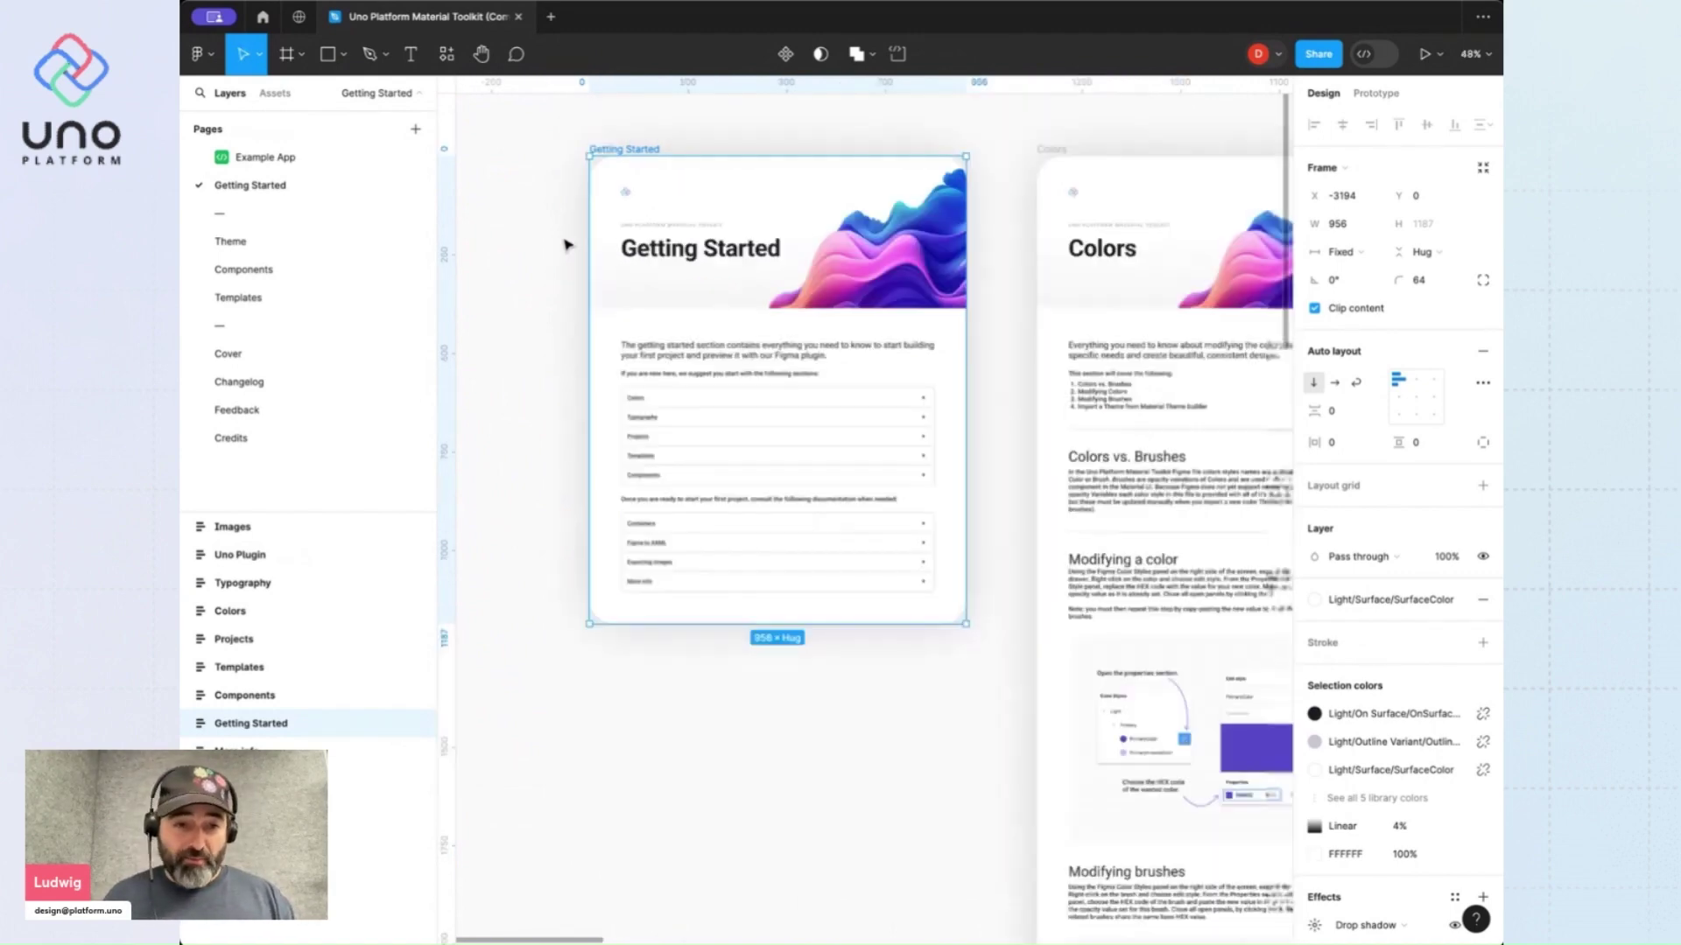
# Switch to the Theme page with its Colors, Typography, Elevations, Icons, App Icon and Images frames
pyautogui.click(256, 242)
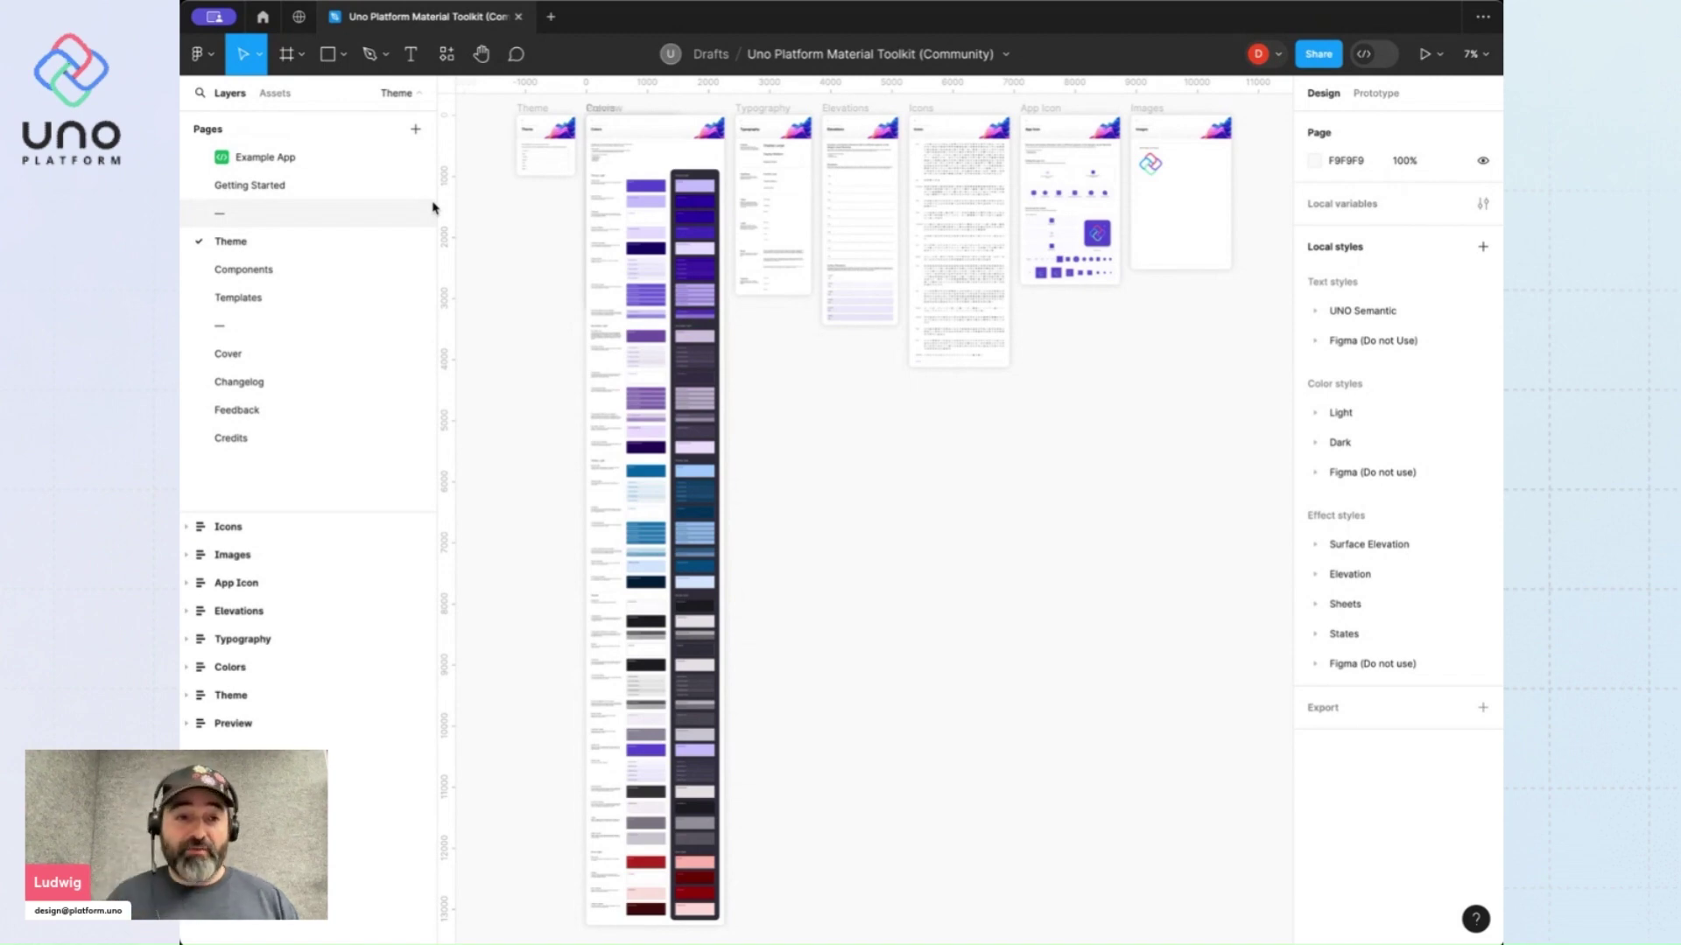
pyautogui.click(289, 272)
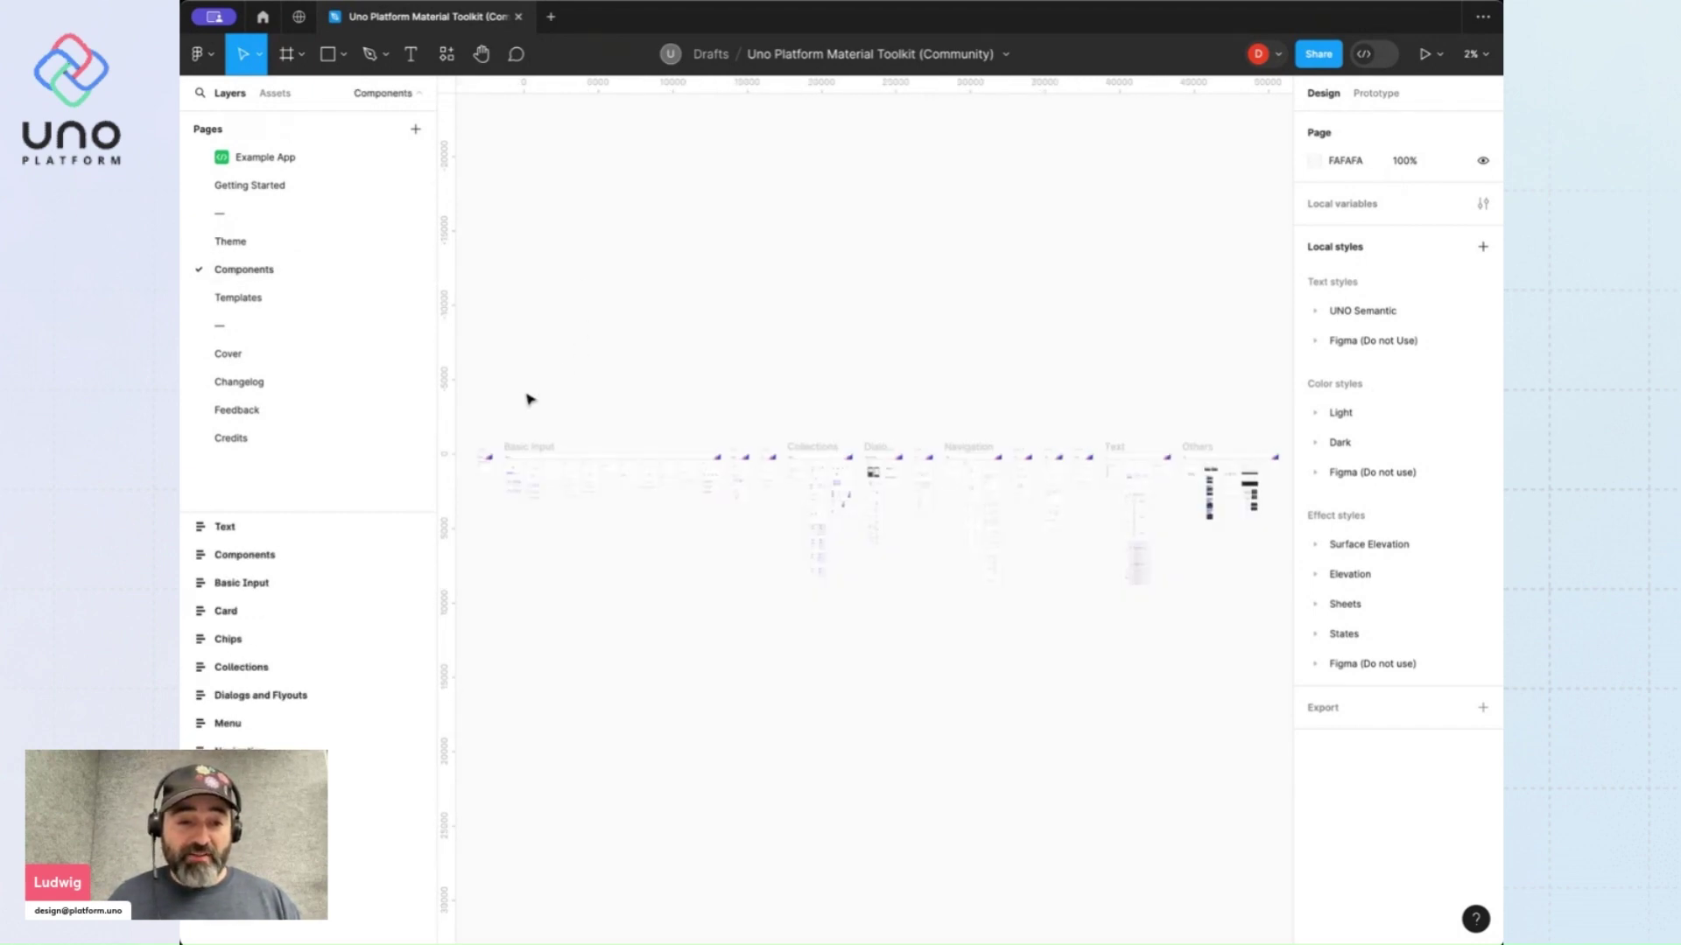
pyautogui.scroll(10, 528, 398)
pyautogui.scroll(3, 528, 398)
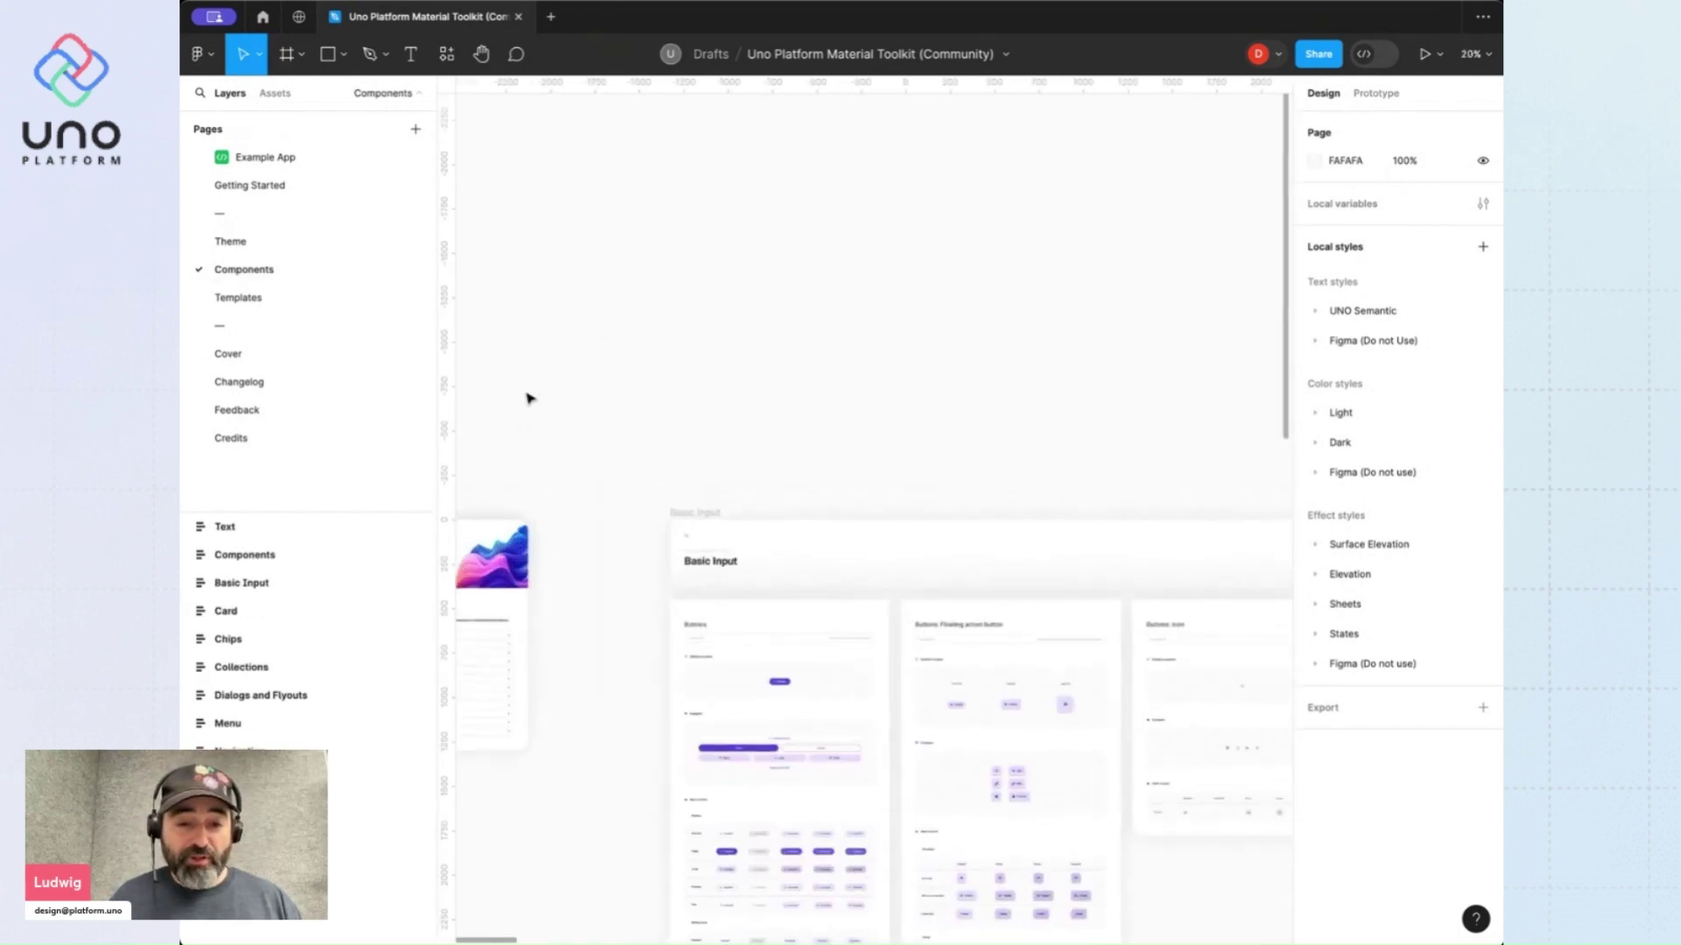
pyautogui.scroll(-4, 527, 395)
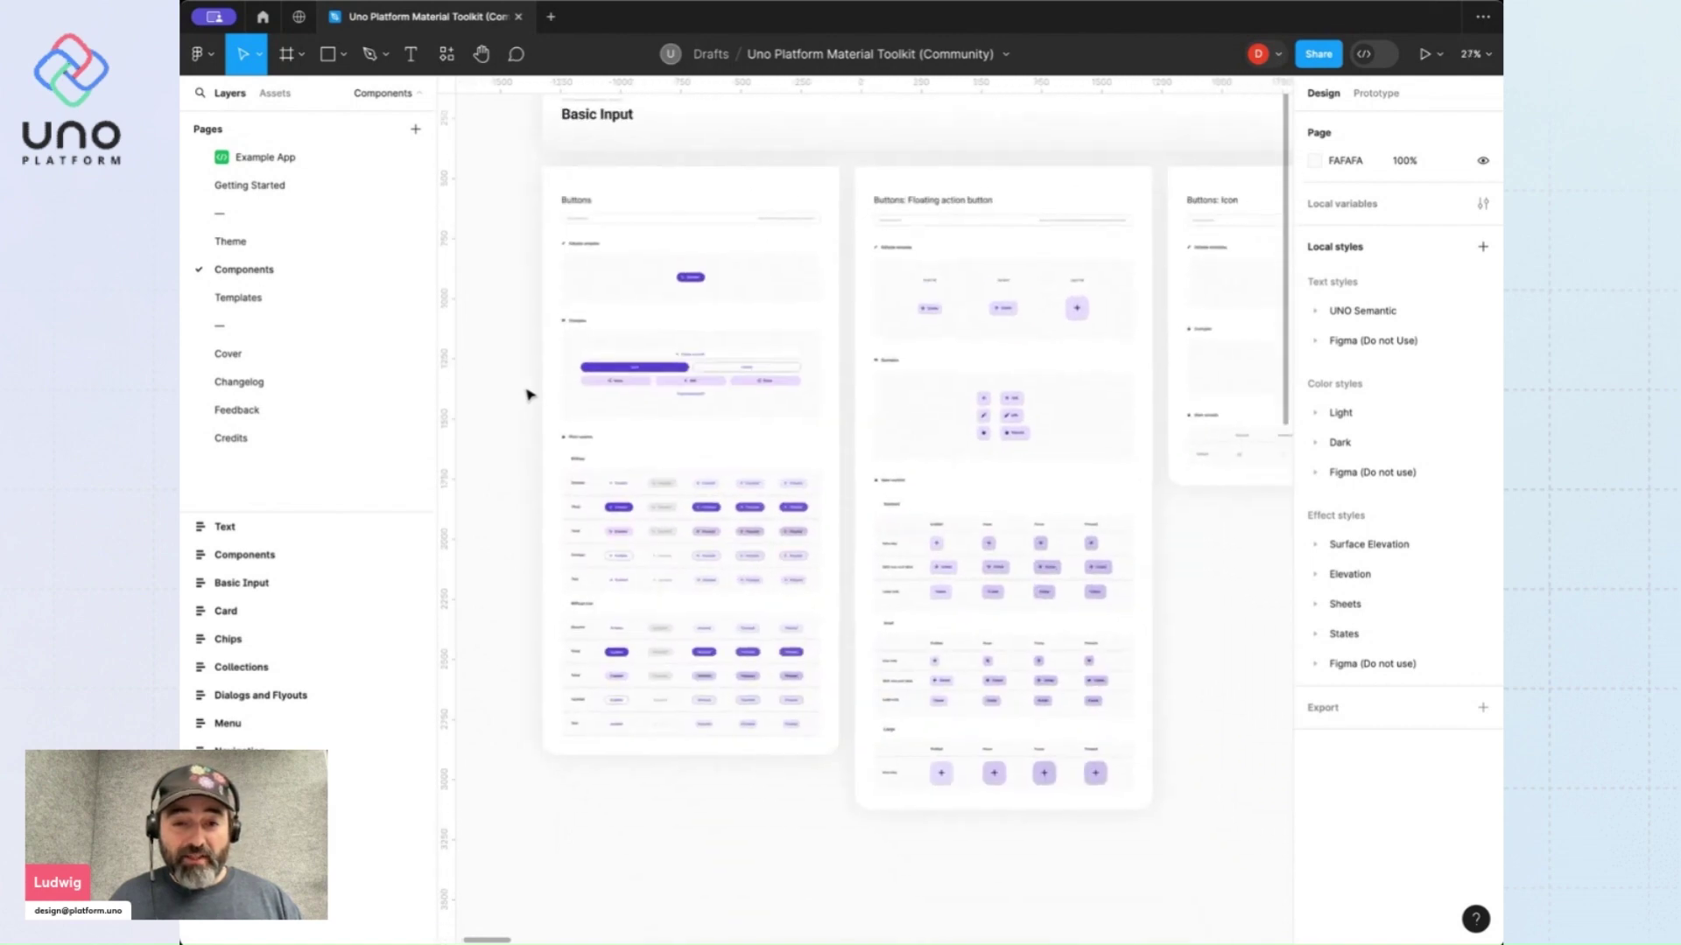
pyautogui.hscroll(-6, 527, 392)
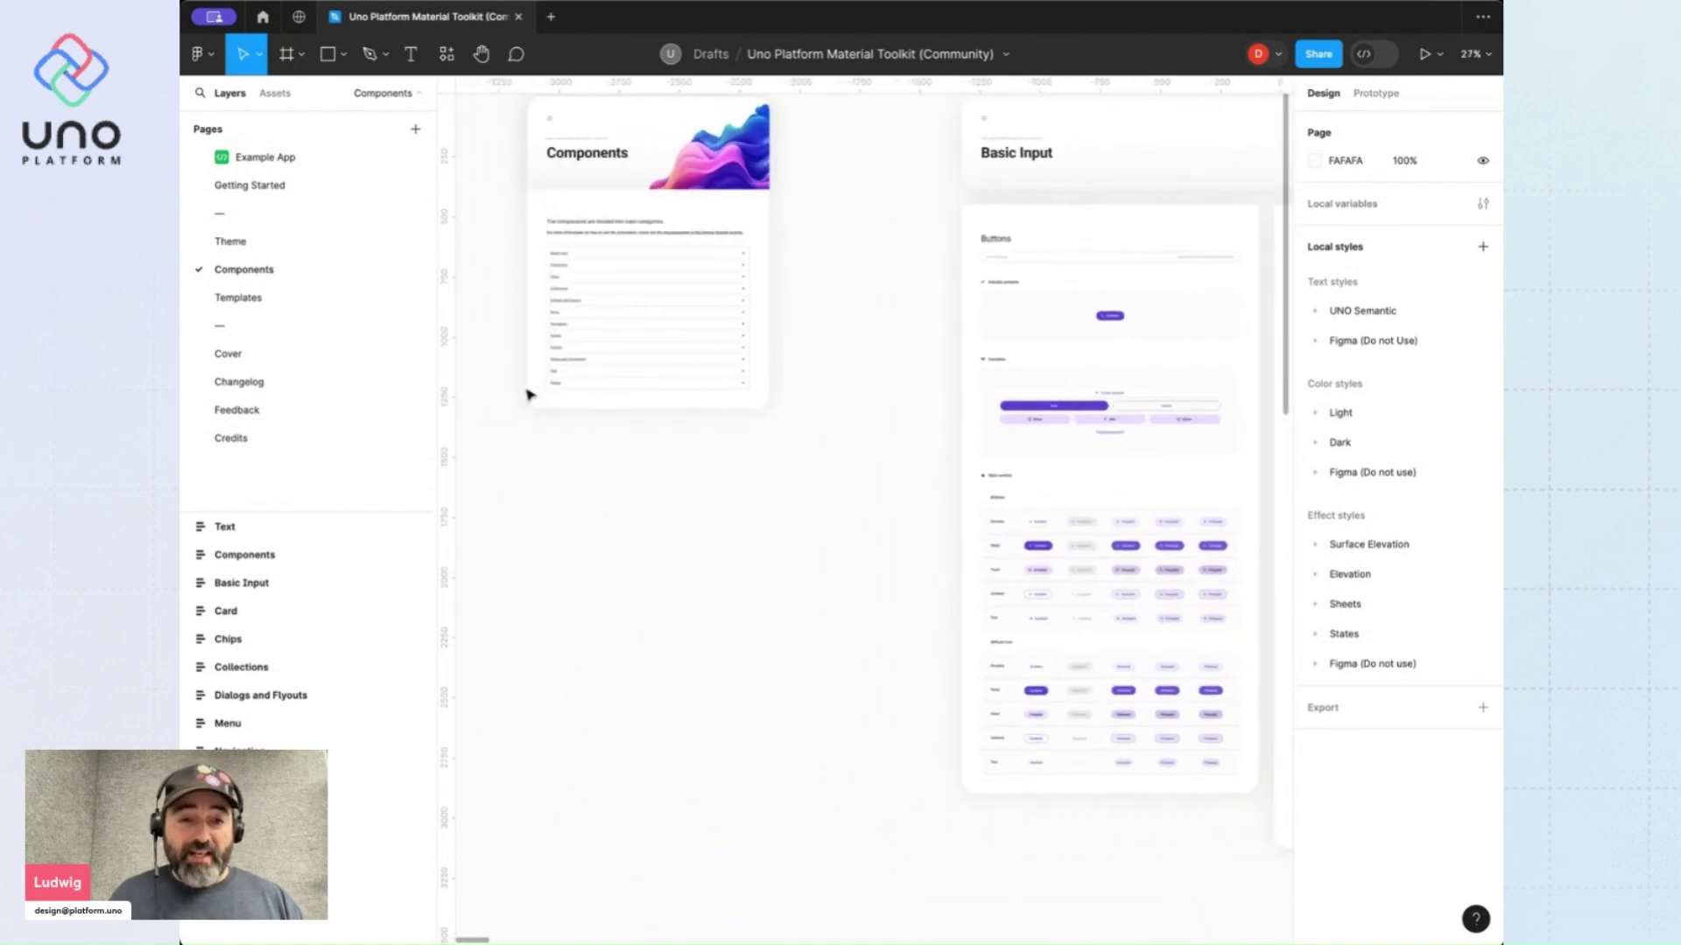
pyautogui.scroll(6, 506, 253)
pyautogui.scroll(5, 506, 253)
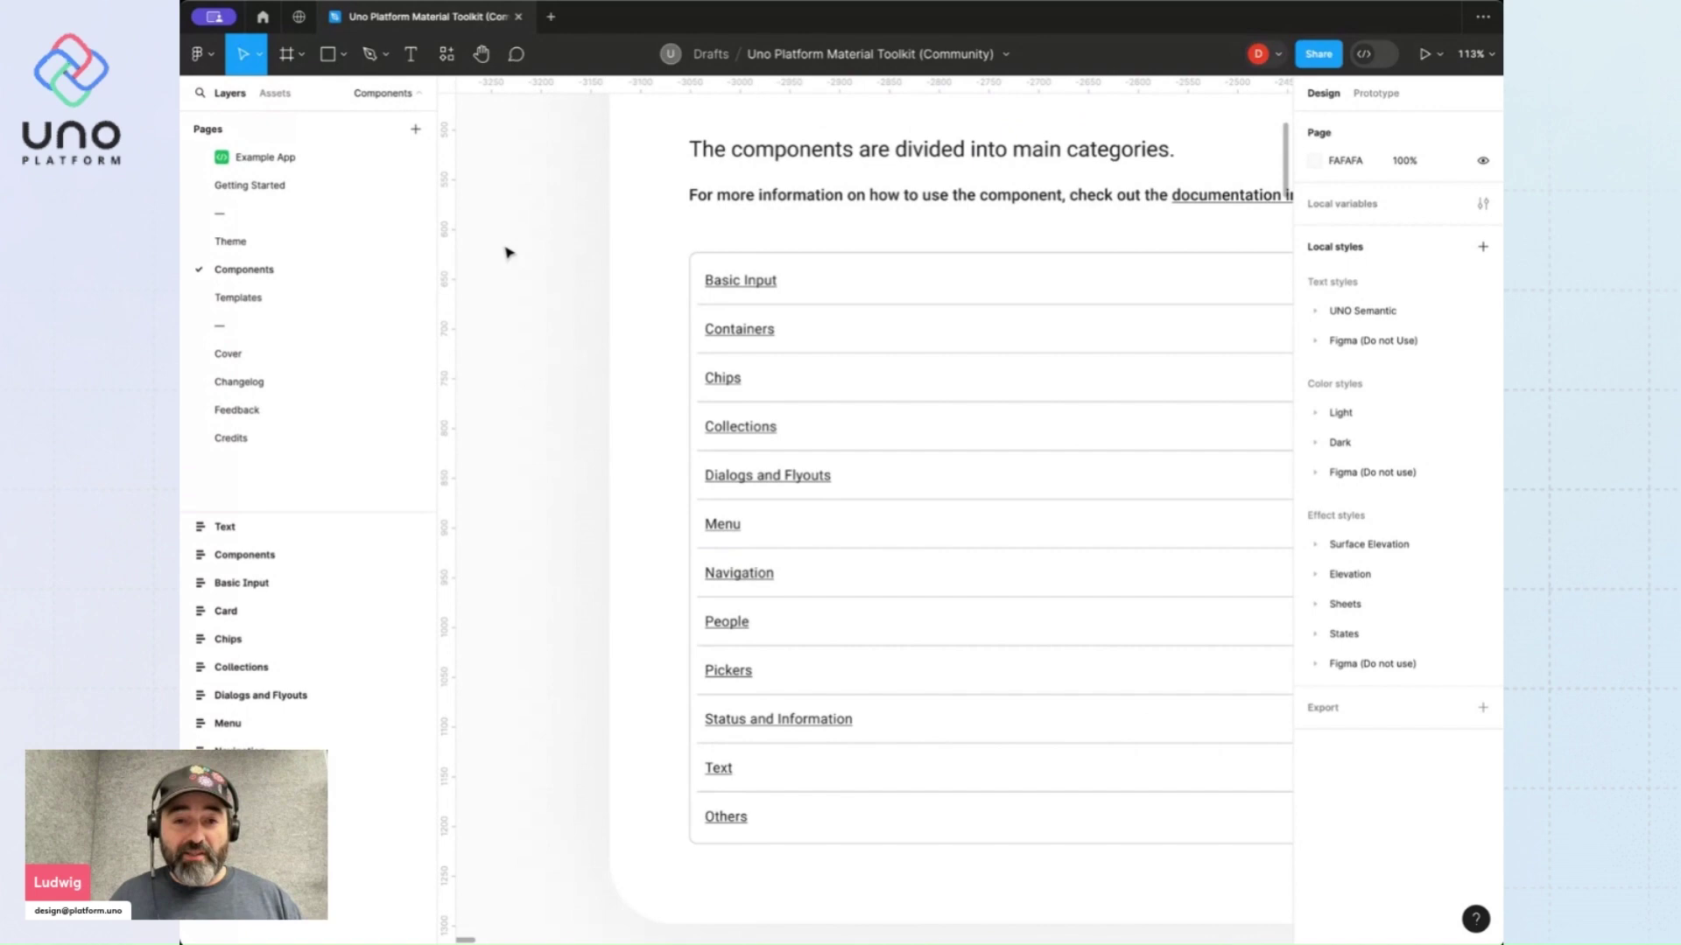
pyautogui.hscroll(2, 506, 255)
pyautogui.click(639, 252)
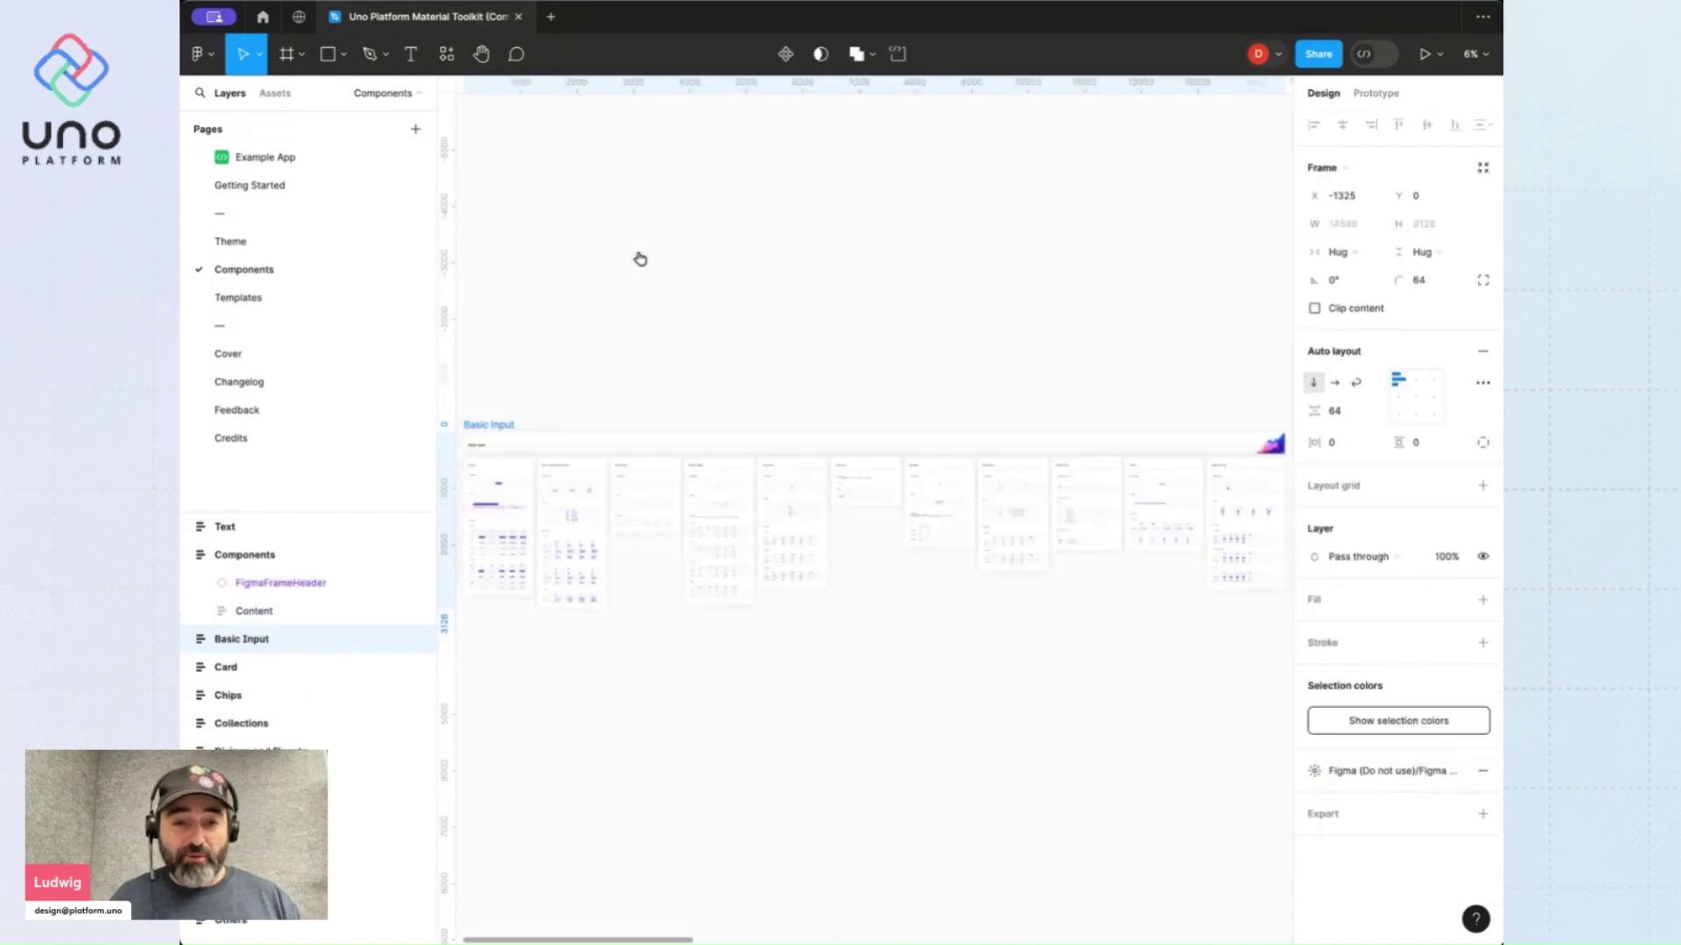
pyautogui.hscroll(10, 640, 307)
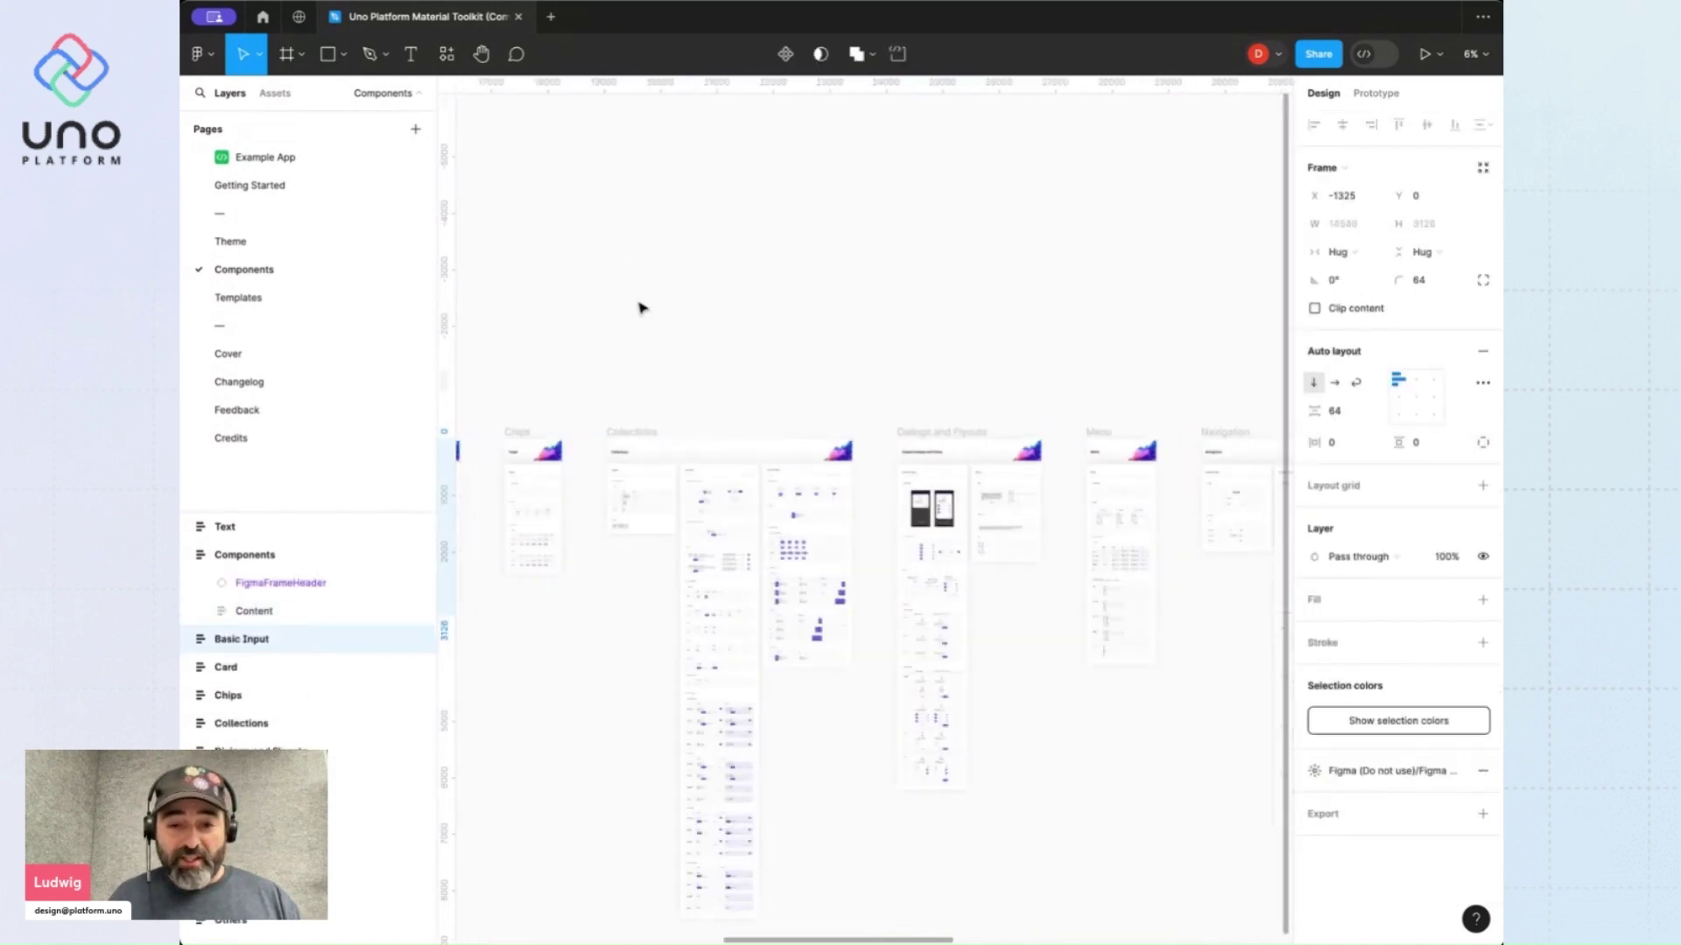
pyautogui.hscroll(10, 639, 307)
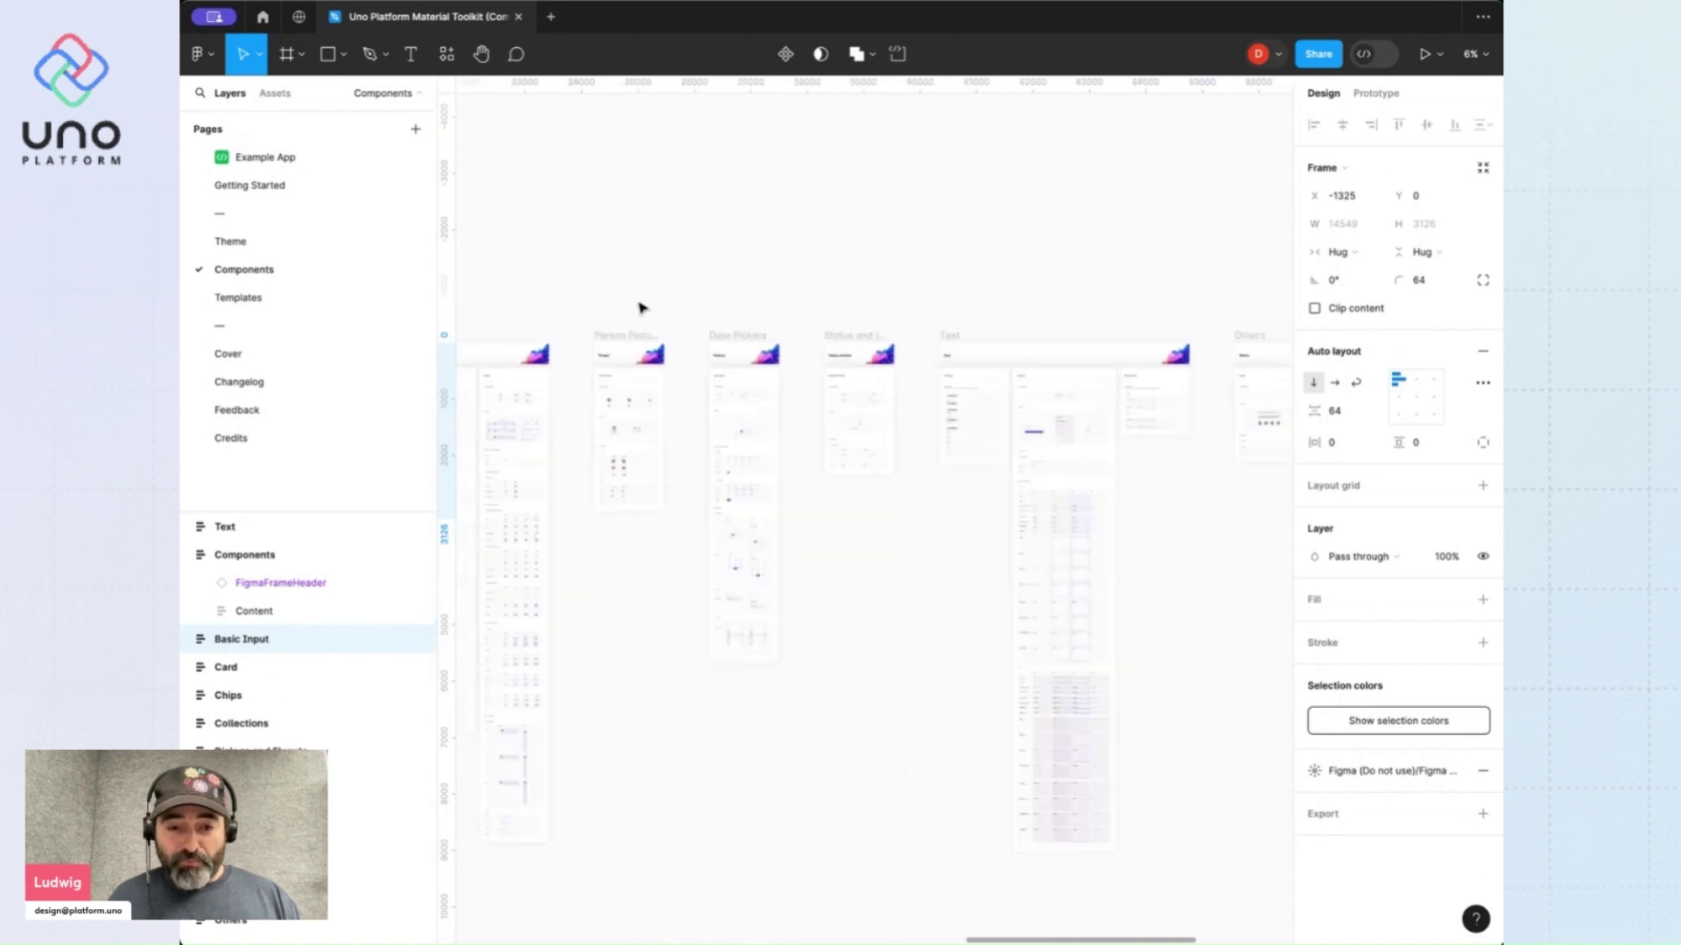
pyautogui.hscroll(-10, 640, 307)
pyautogui.scroll(5, 743, 429)
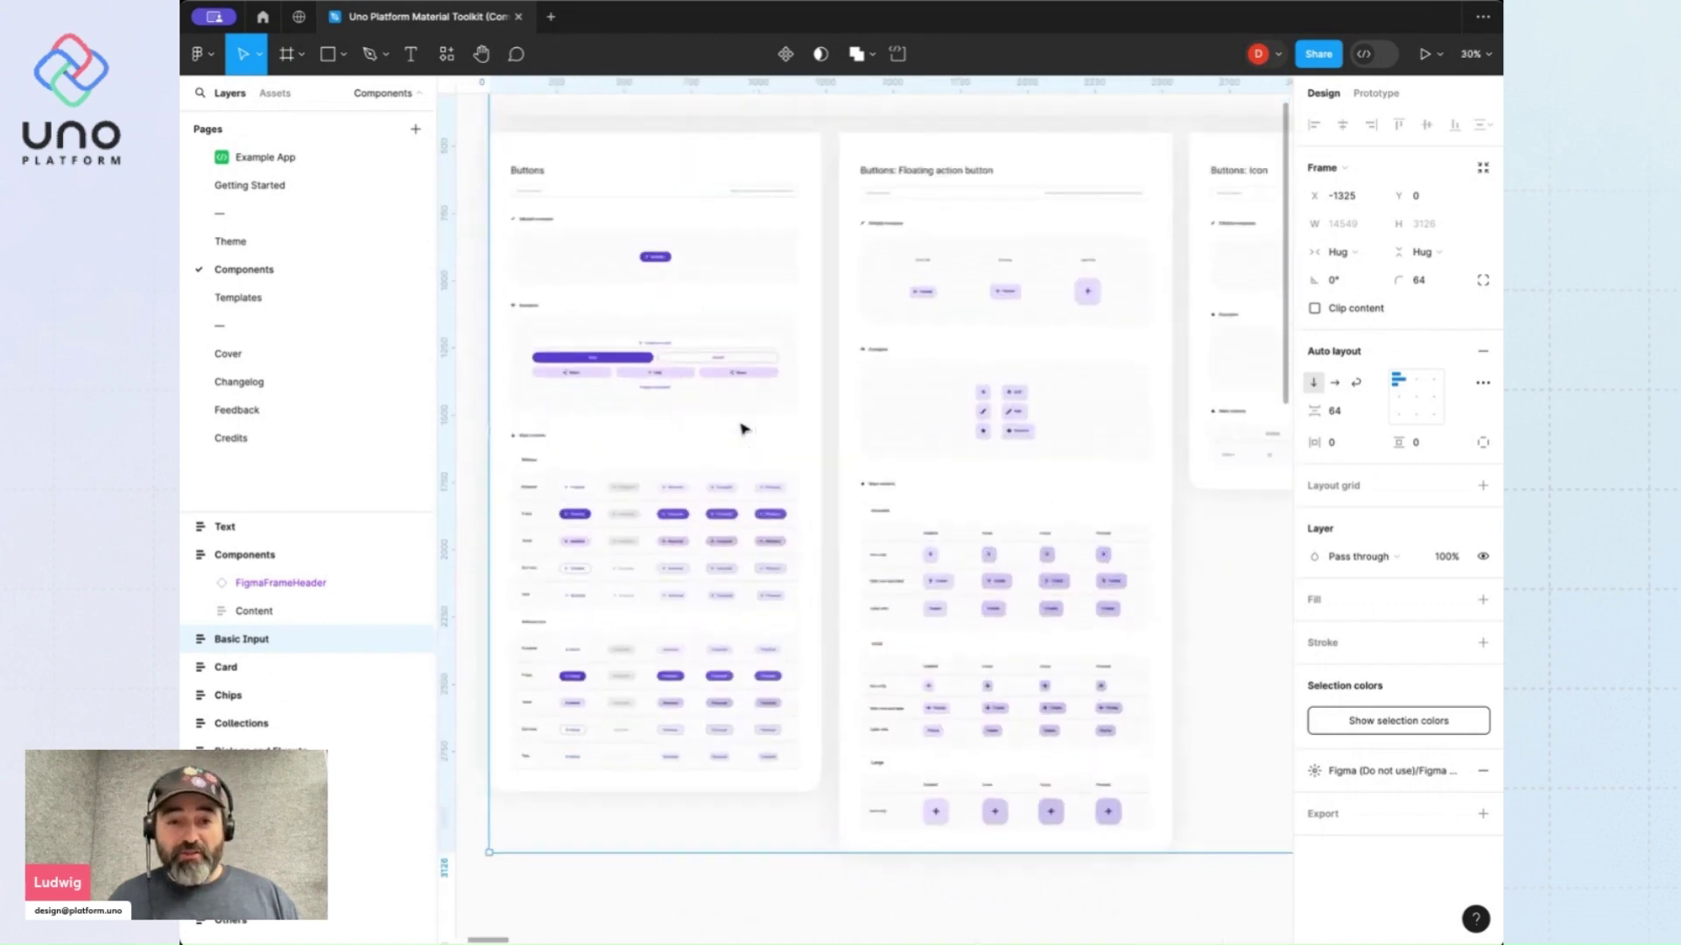
pyautogui.scroll(5, 743, 429)
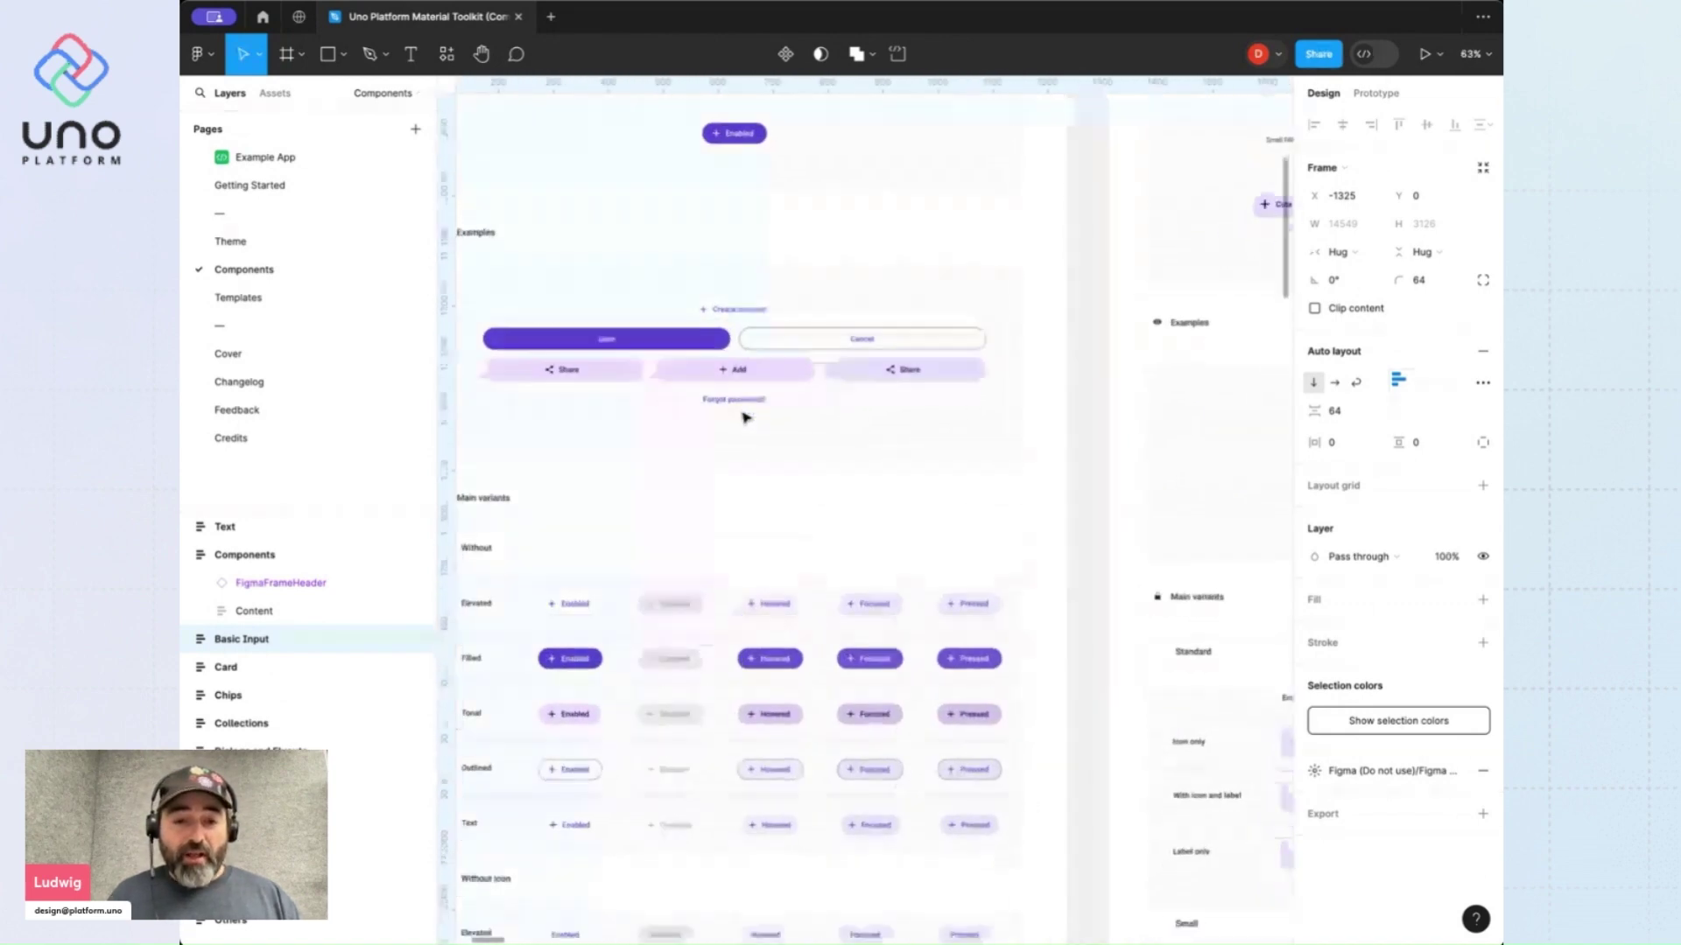
pyautogui.scroll(-5, 745, 417)
pyautogui.scroll(-2, 745, 417)
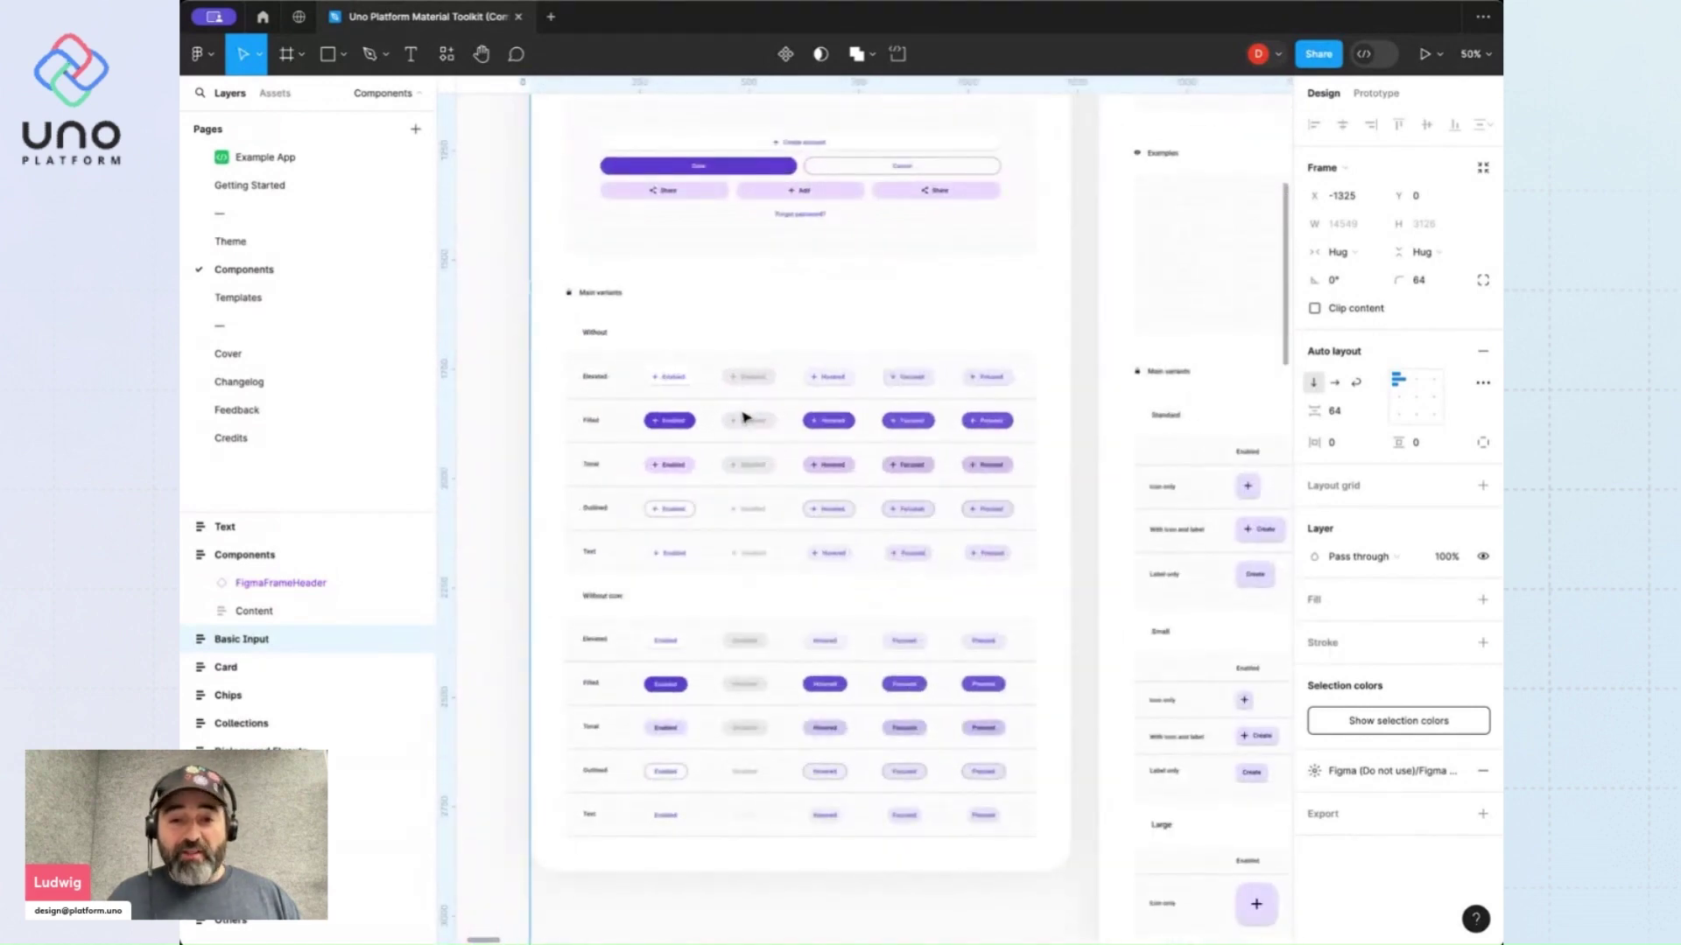
pyautogui.hscroll(10, 743, 418)
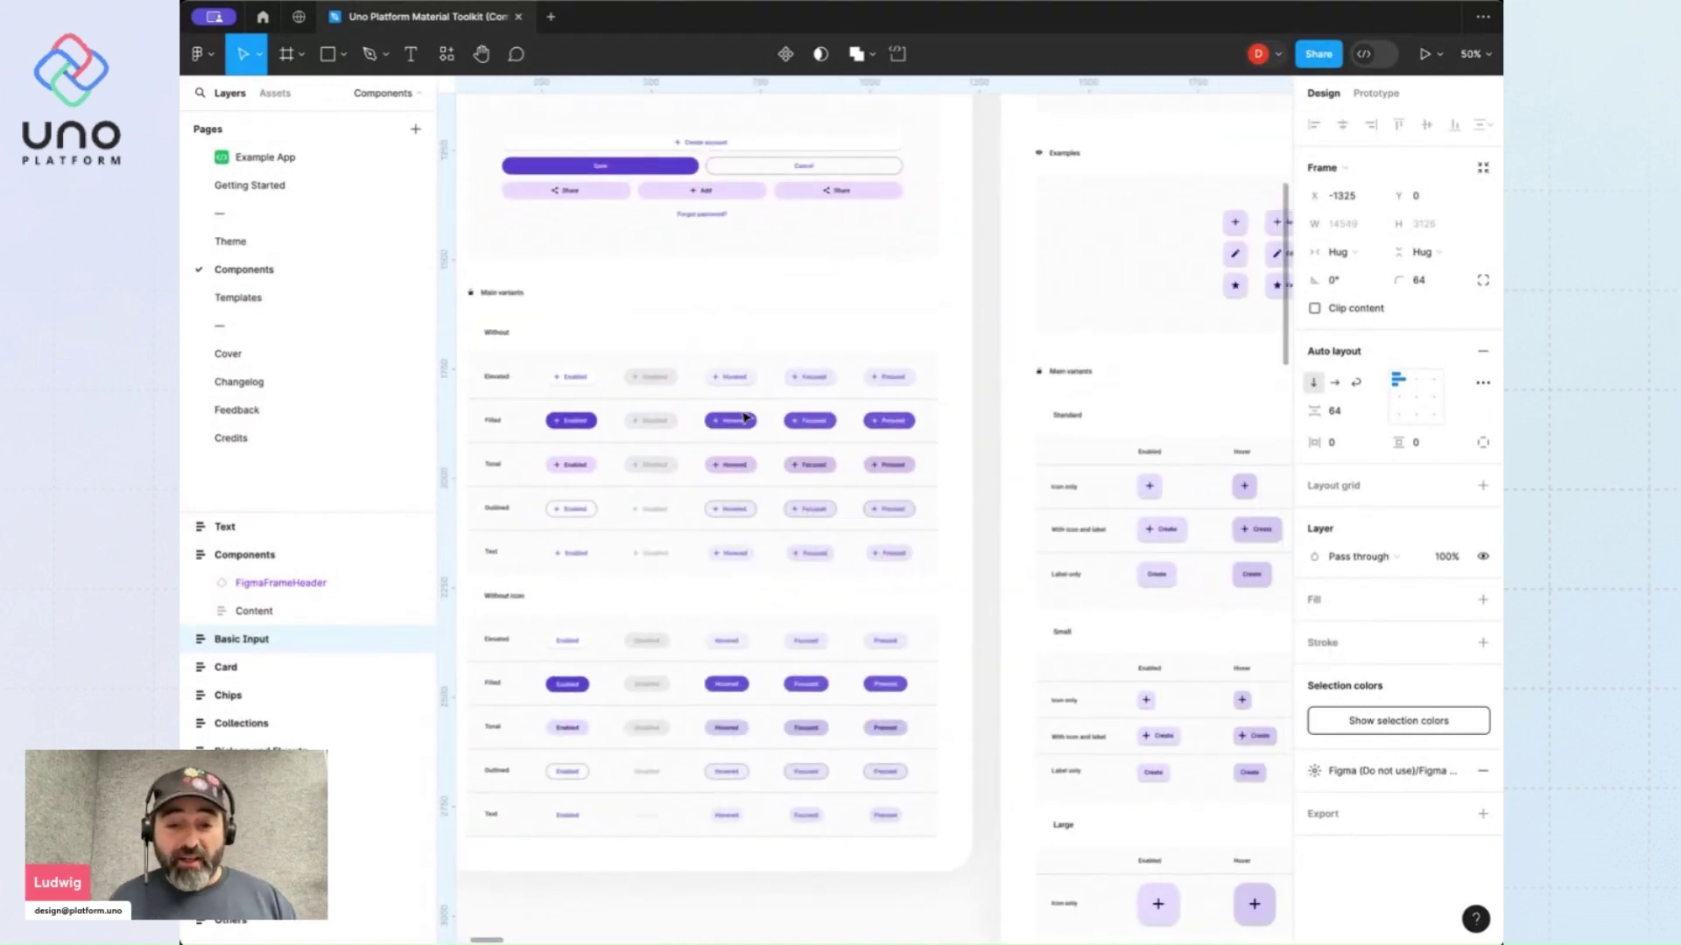
pyautogui.scroll(4, 745, 418)
pyautogui.hscroll(4, 744, 417)
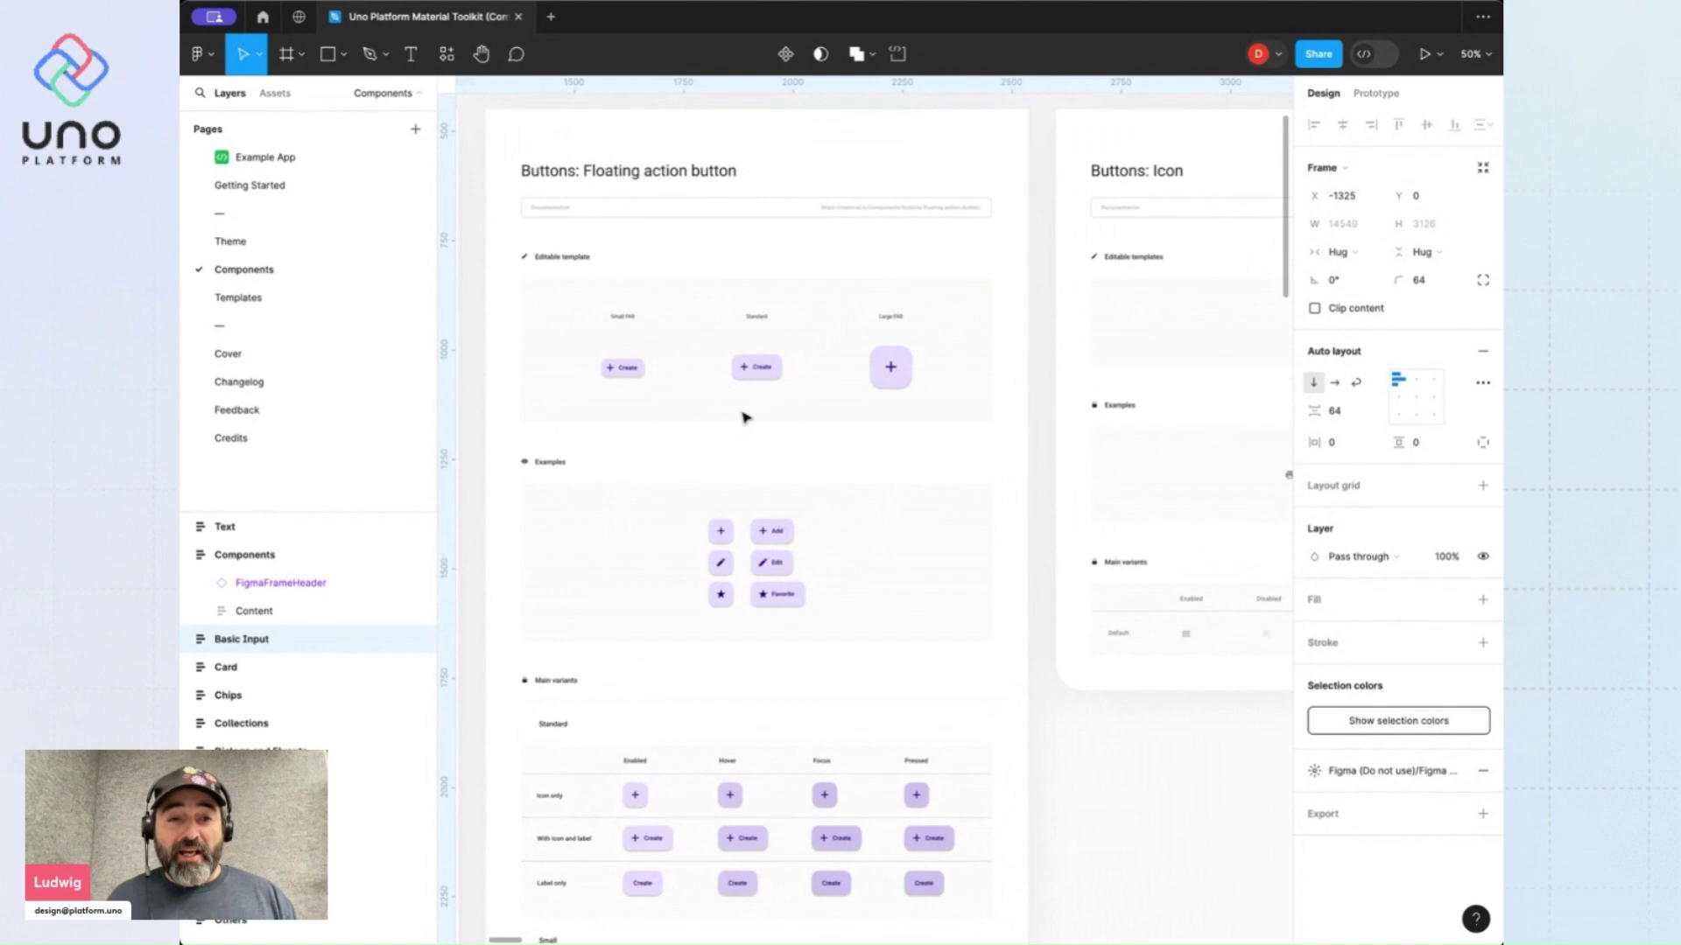
pyautogui.hscroll(10, 745, 418)
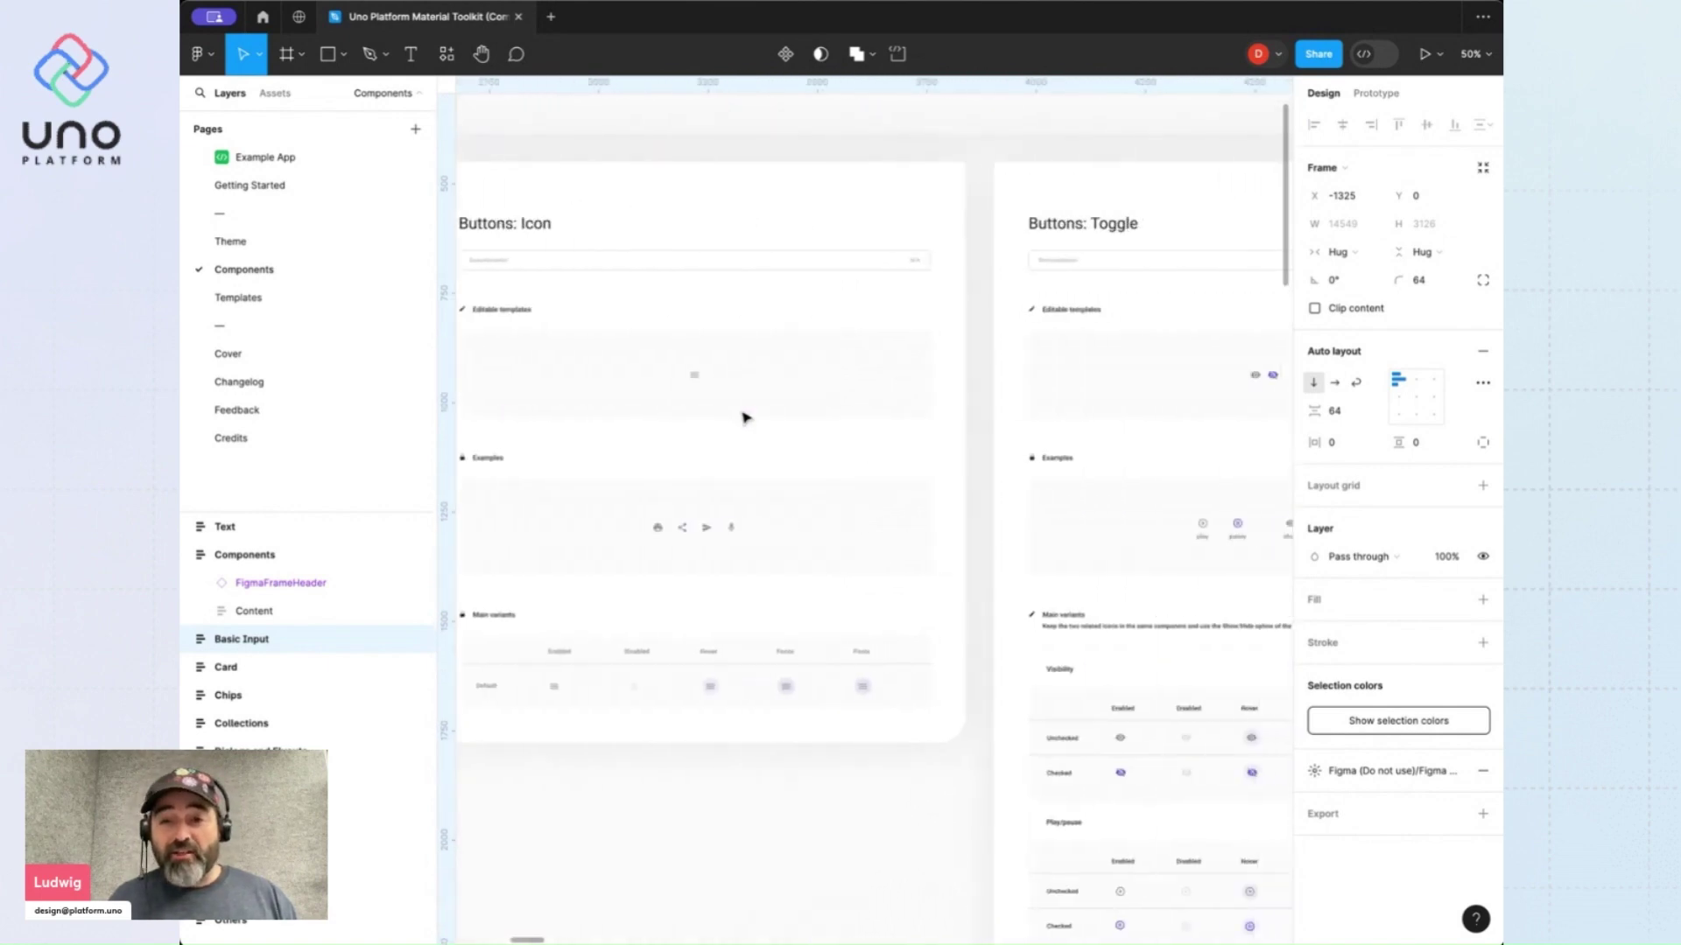
pyautogui.hscroll(10, 745, 417)
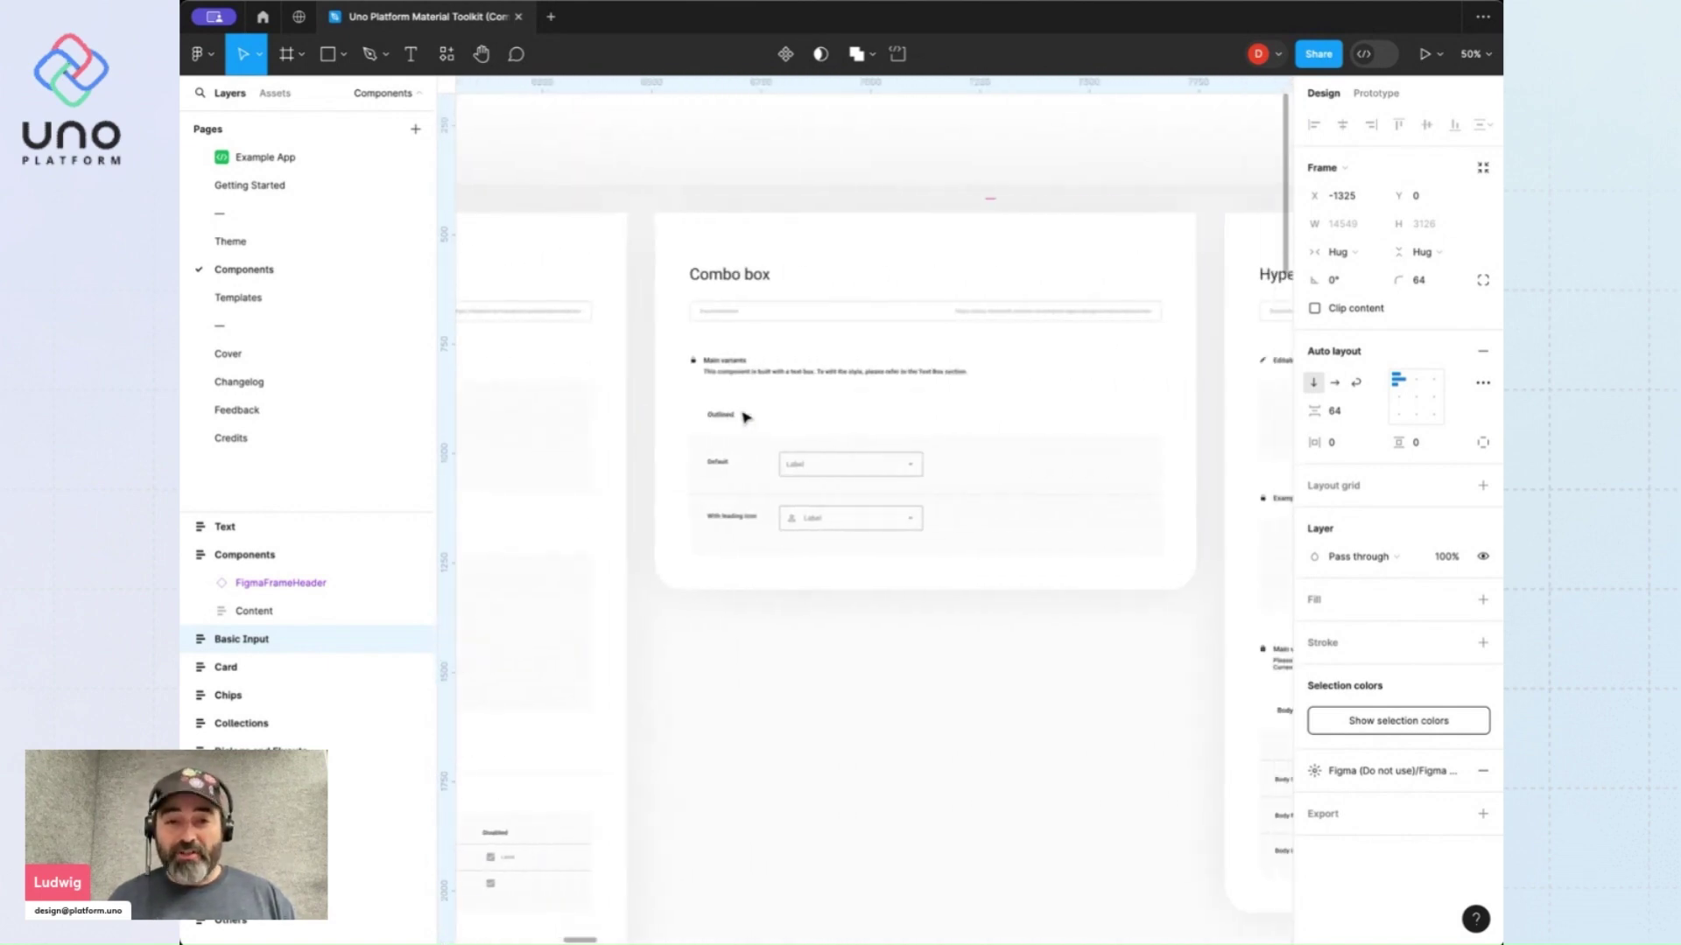
pyautogui.hscroll(2, 744, 418)
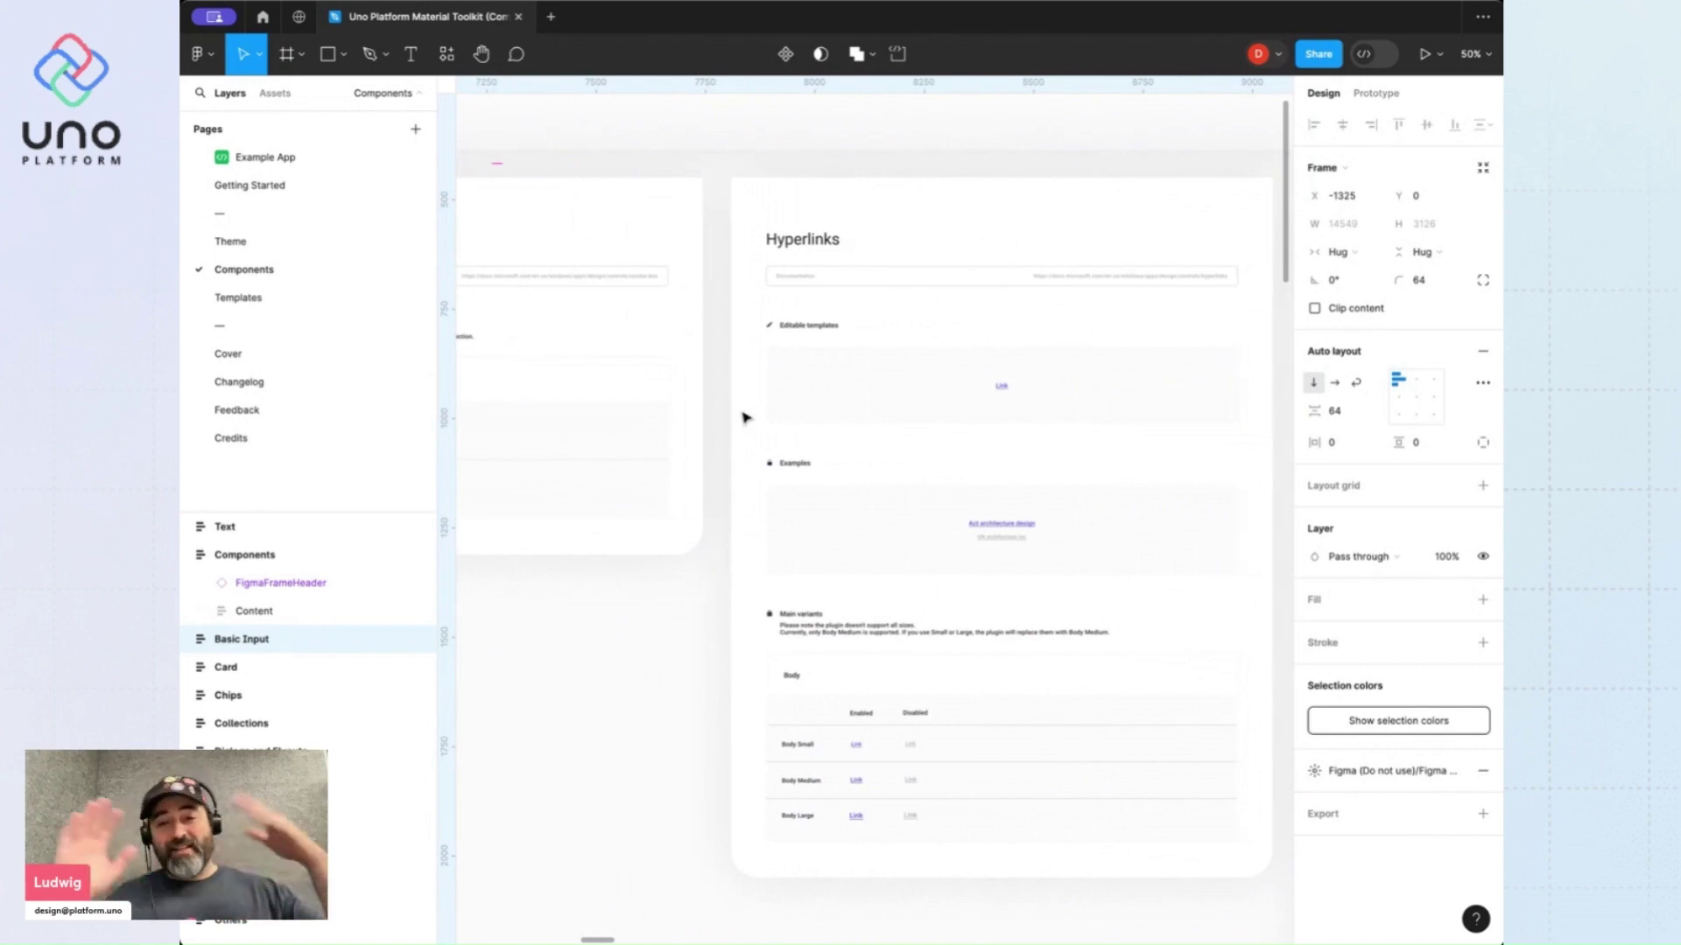
pyautogui.hscroll(15, 745, 418)
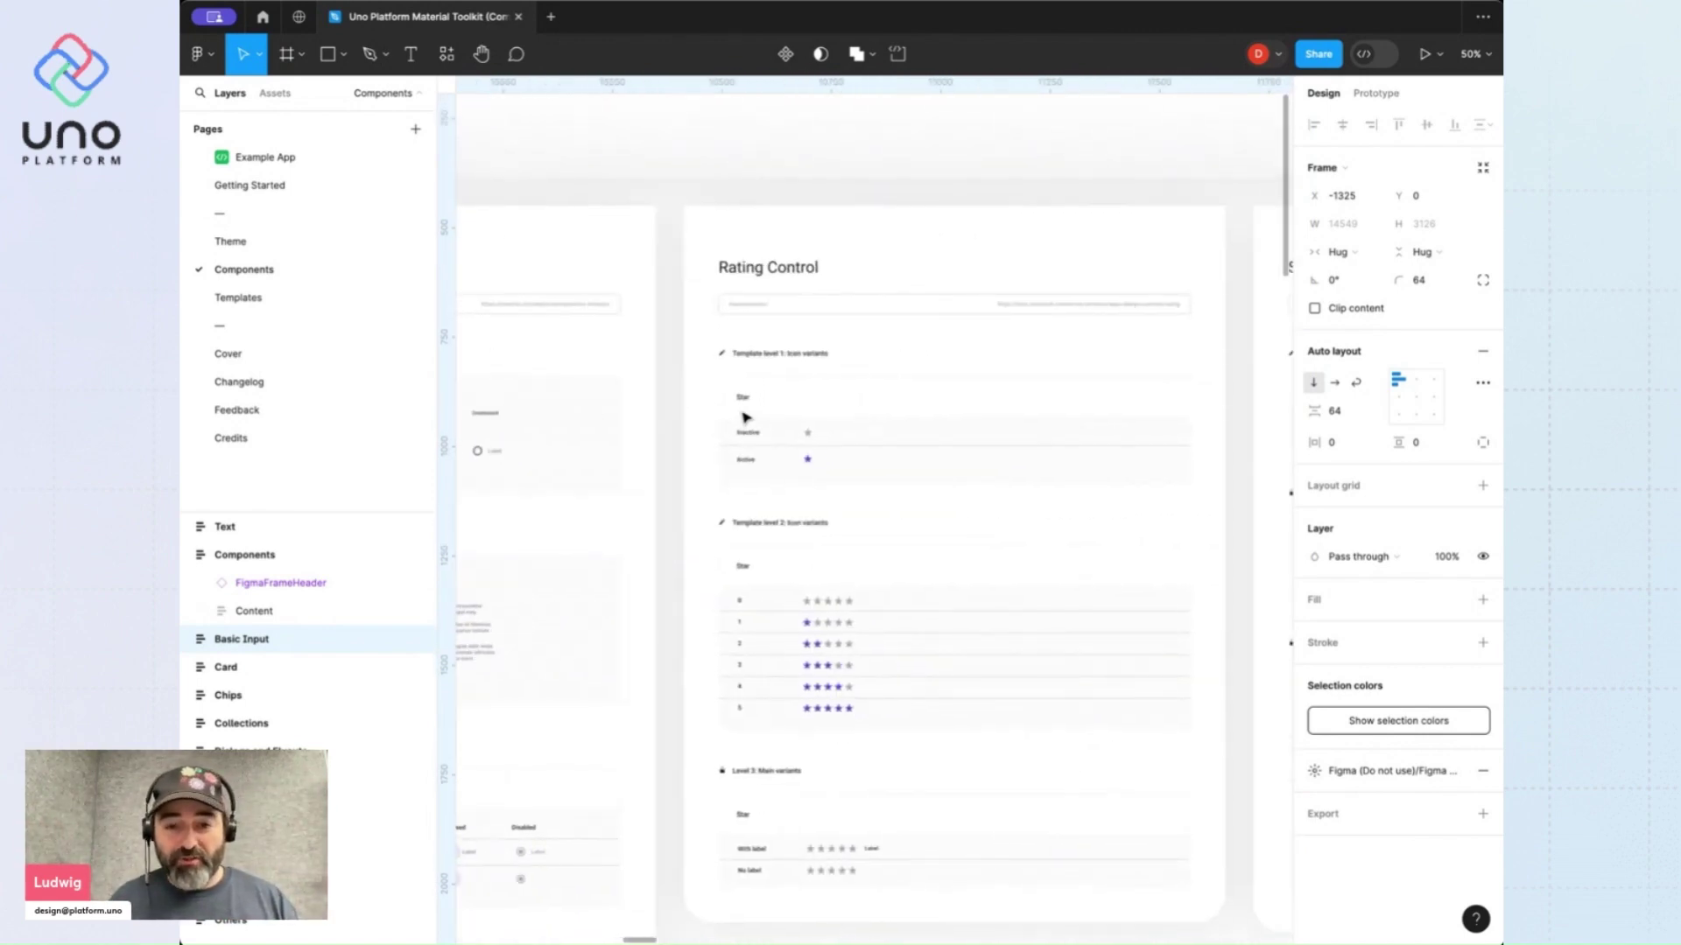
pyautogui.scroll(-5, 745, 418)
pyautogui.hscroll(-20, 745, 417)
pyautogui.scroll(3, 742, 415)
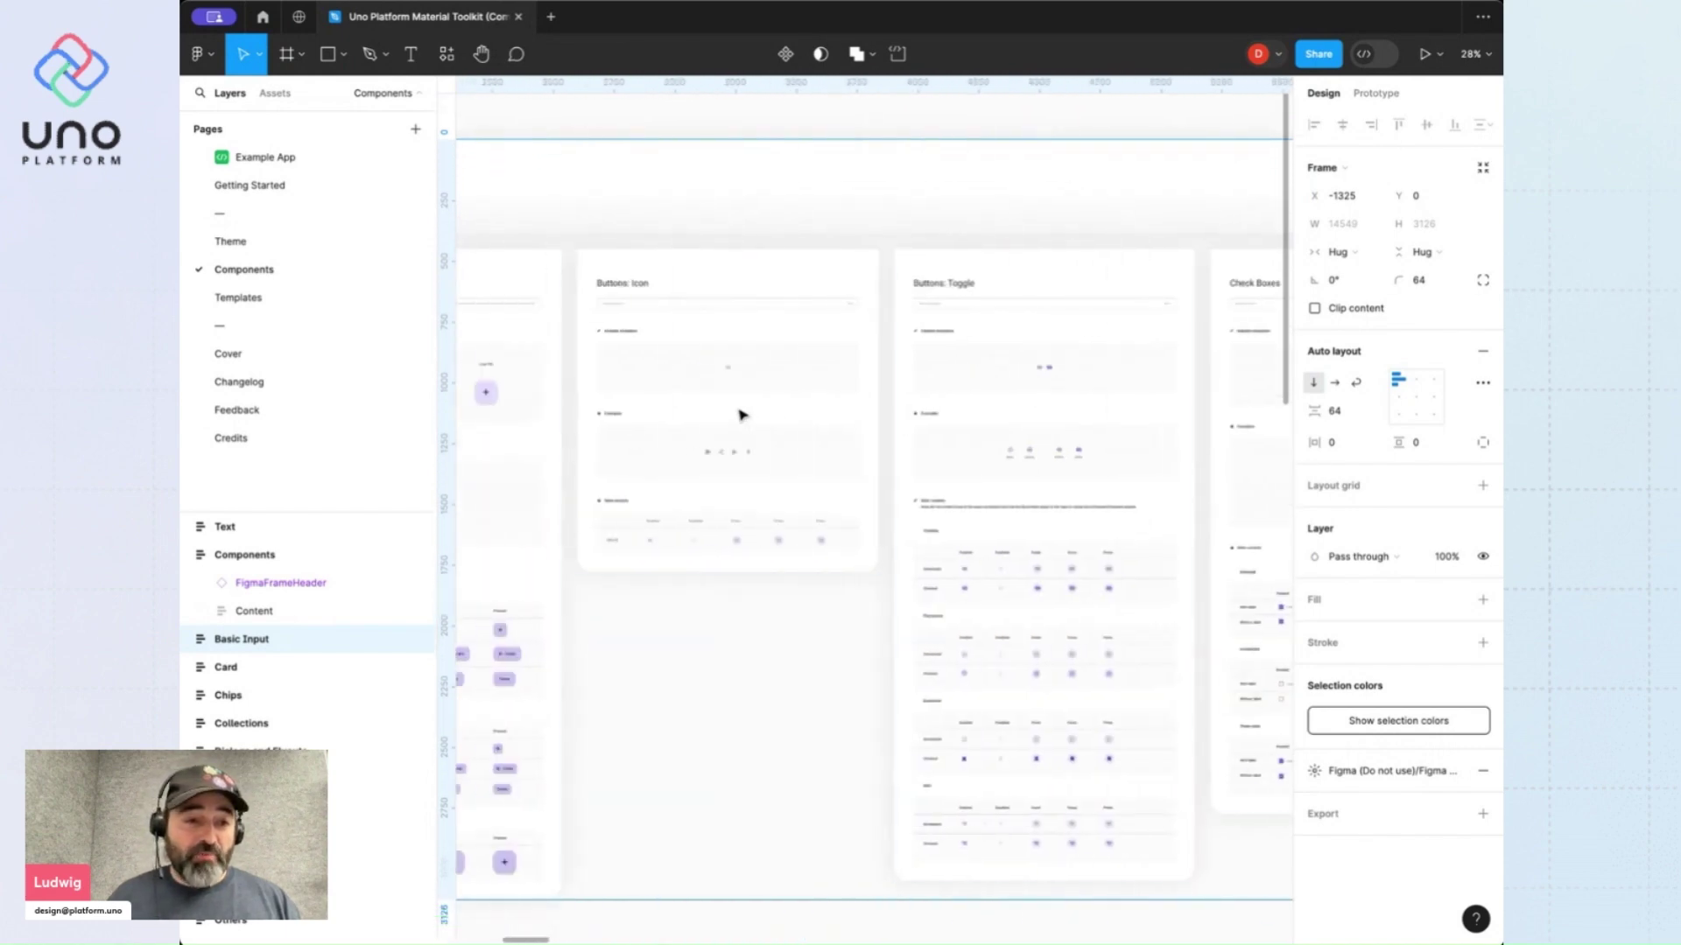
# Browse the Templates page, zooming into the Card Design and Cards List frames
pyautogui.click(246, 301)
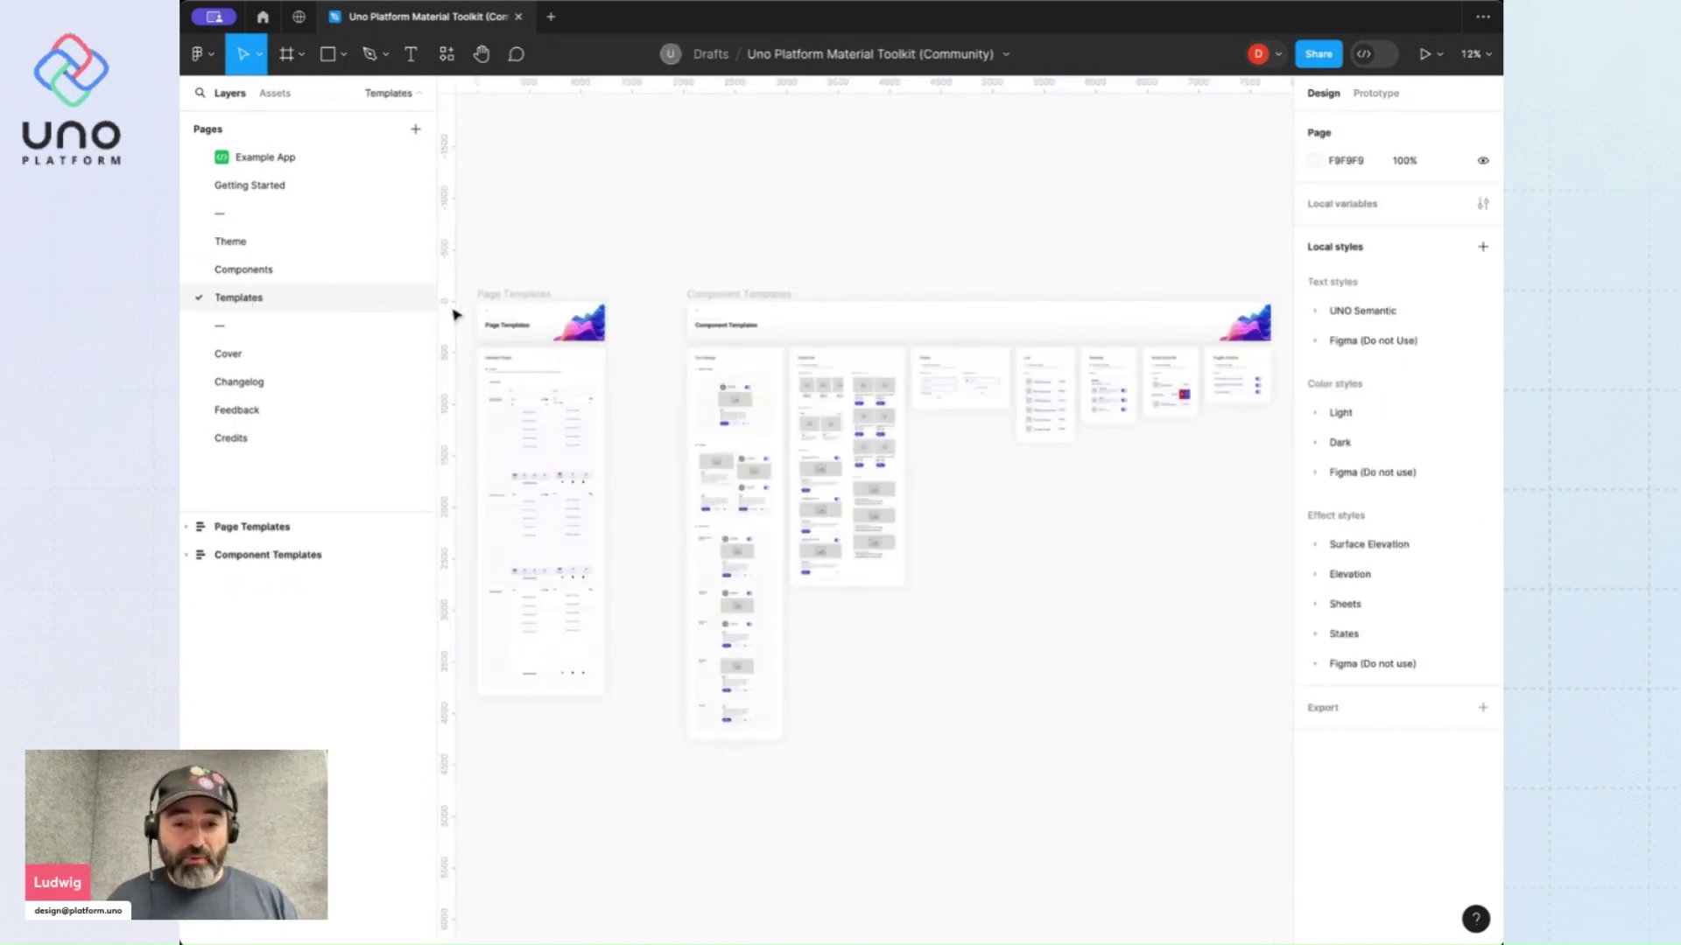
pyautogui.scroll(10, 684, 391)
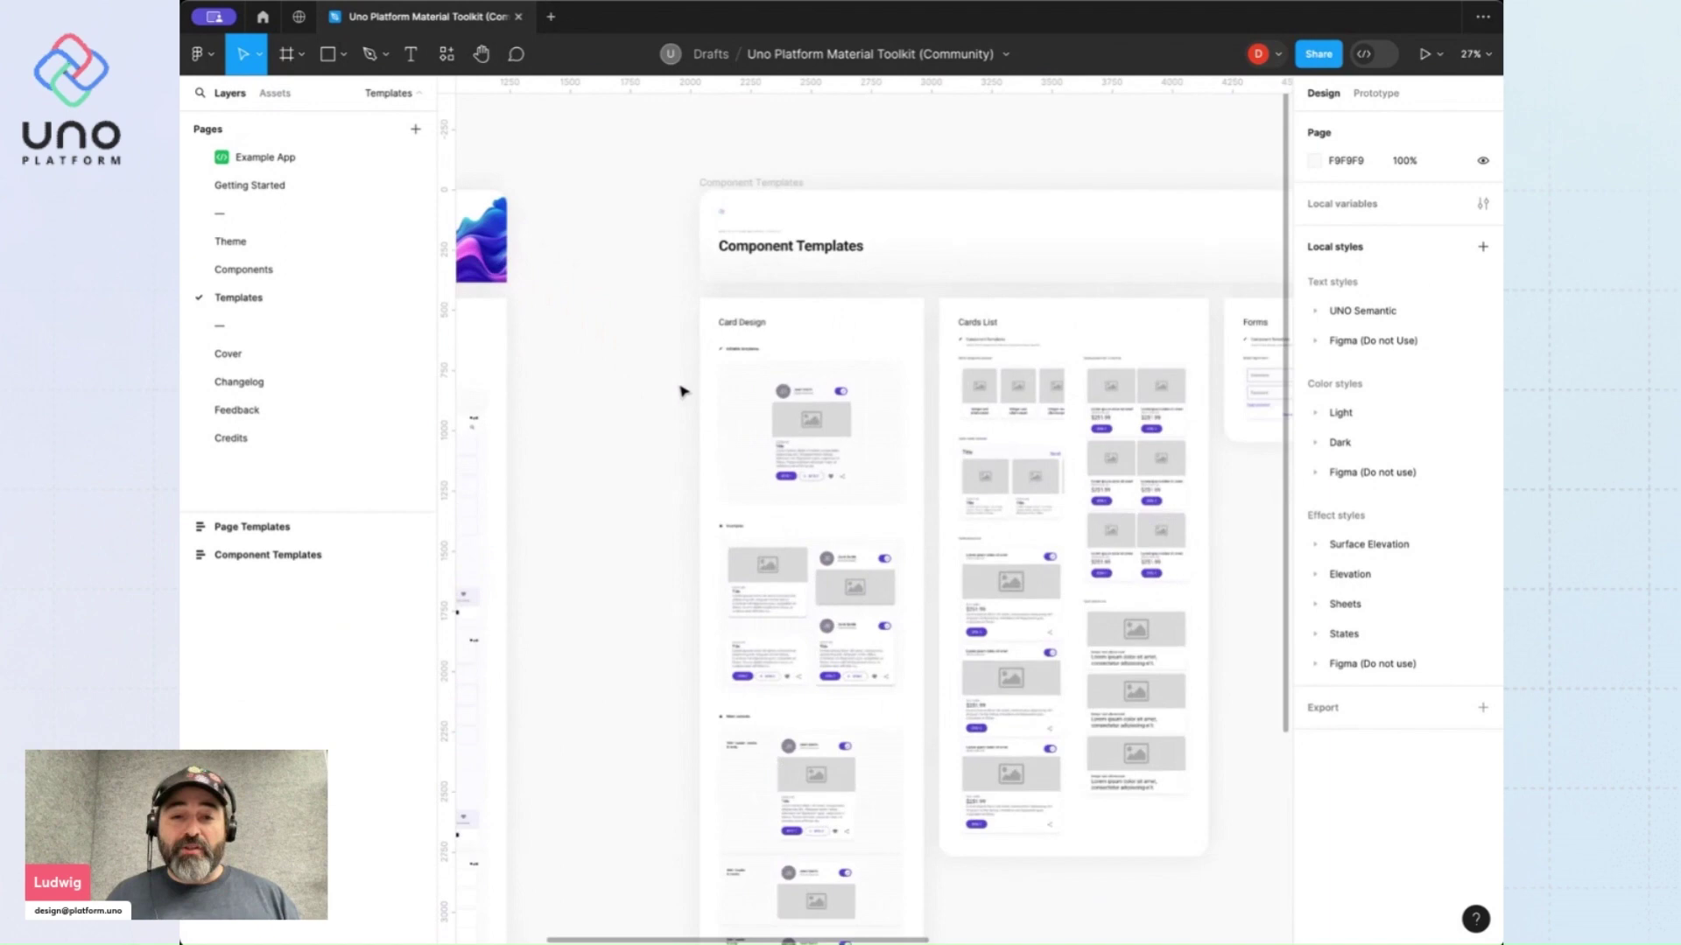
pyautogui.scroll(-5, 684, 391)
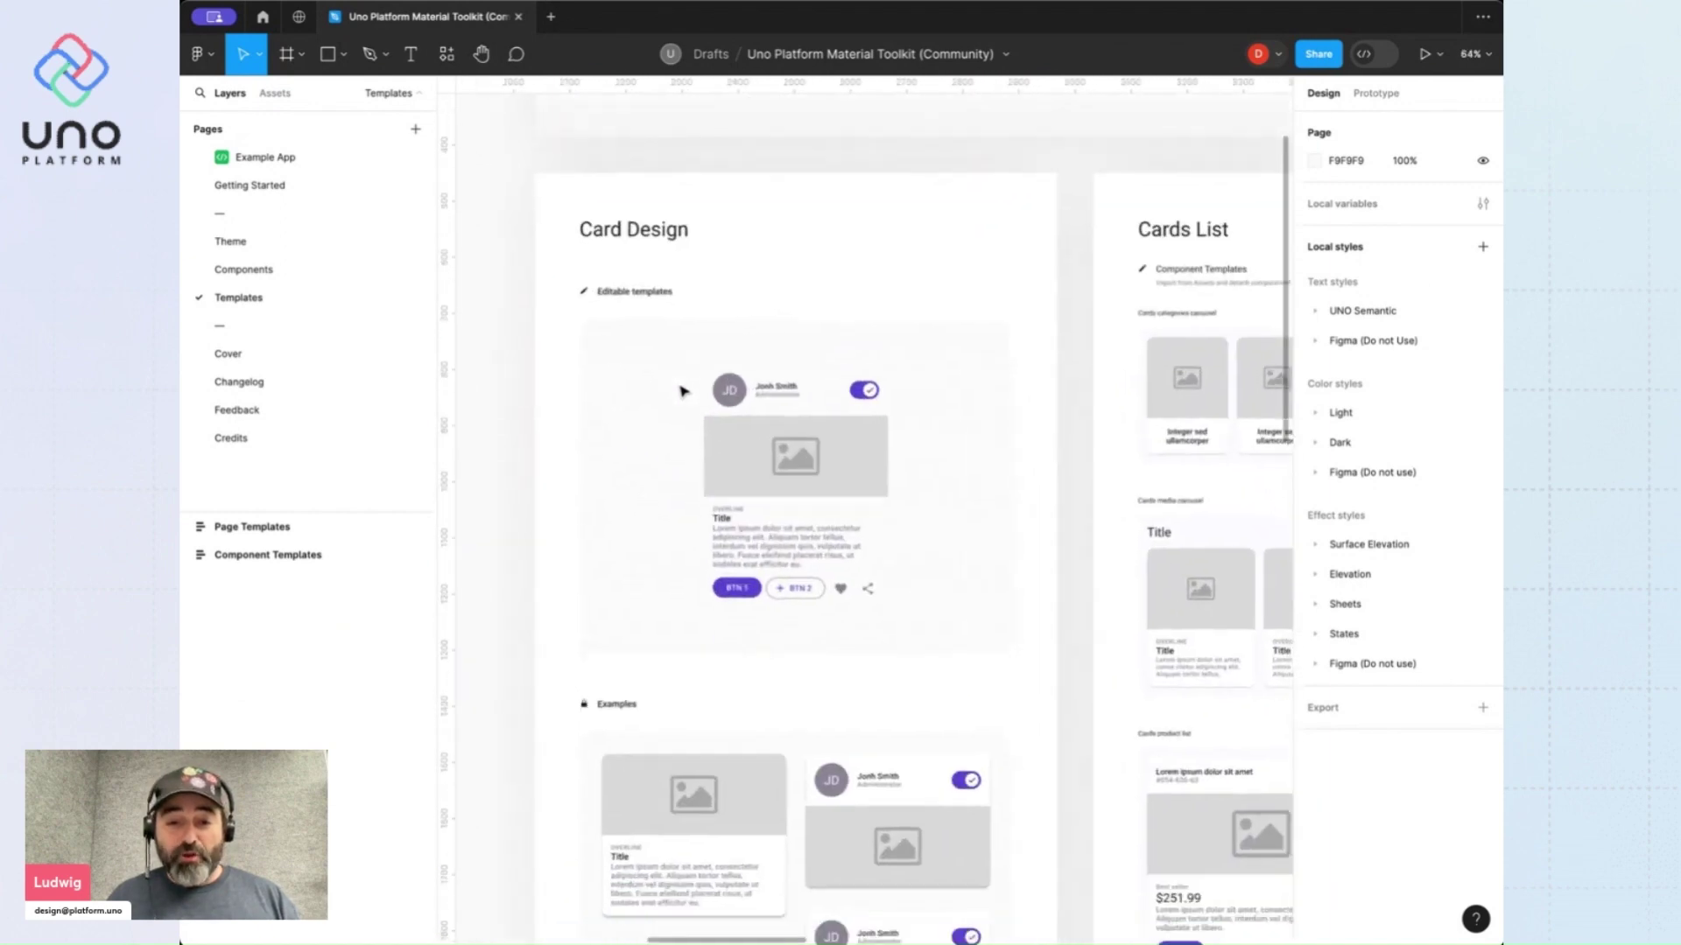
pyautogui.scroll(-3, 683, 391)
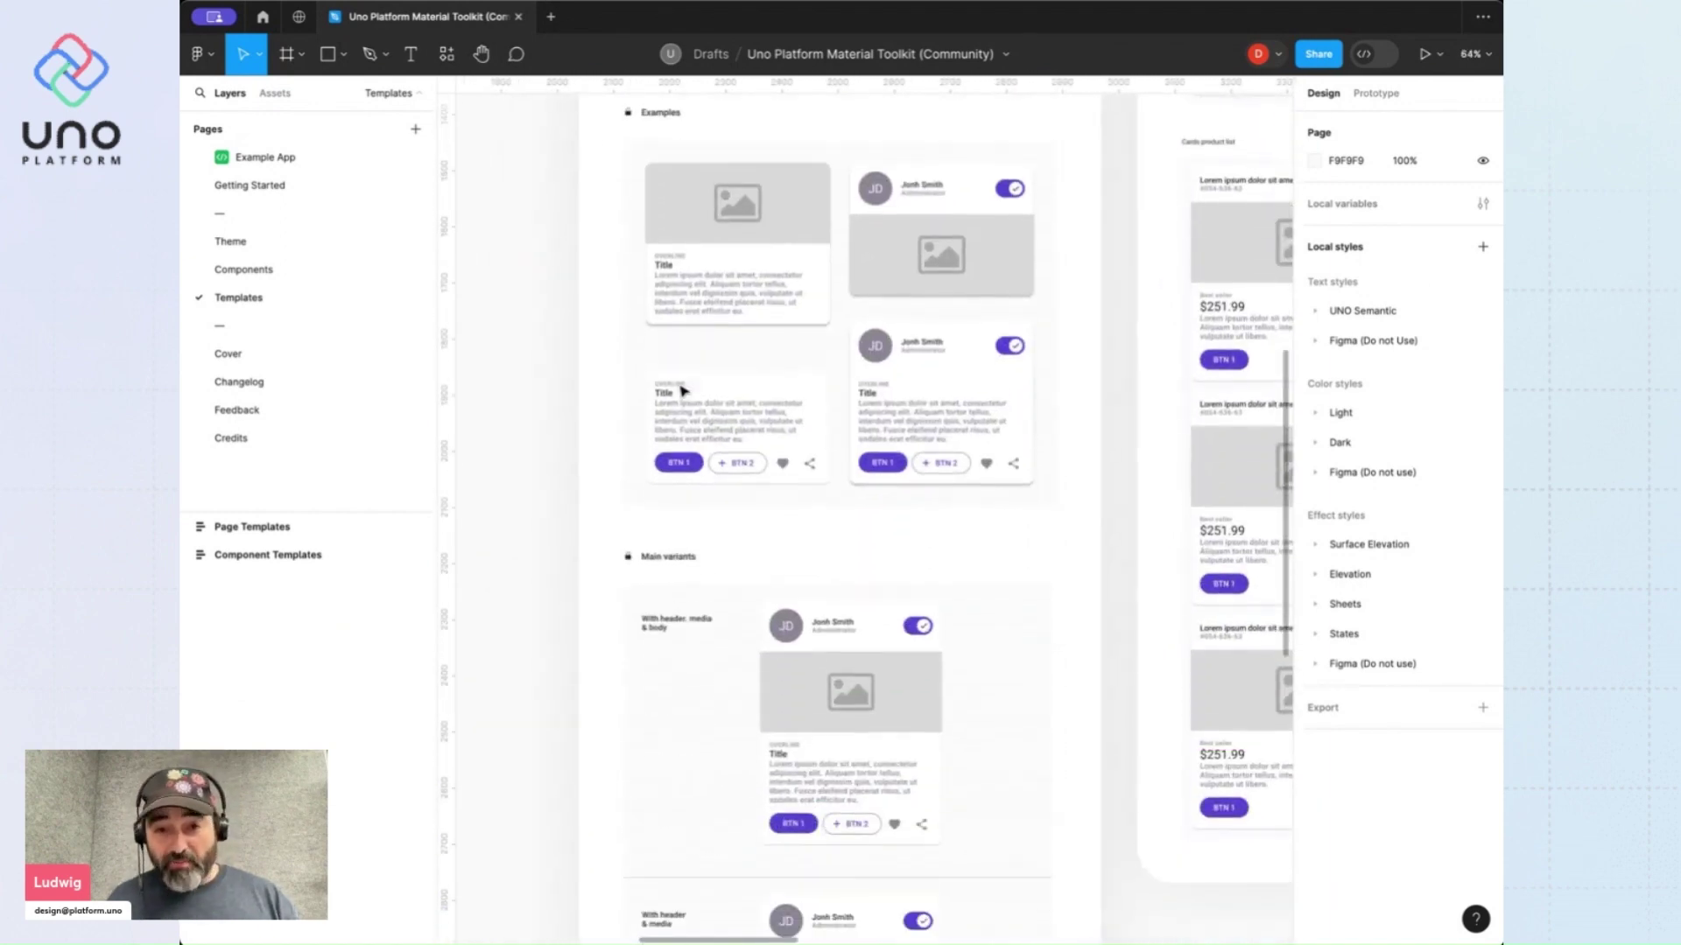
pyautogui.hscroll(5, 684, 391)
pyautogui.scroll(3, 683, 391)
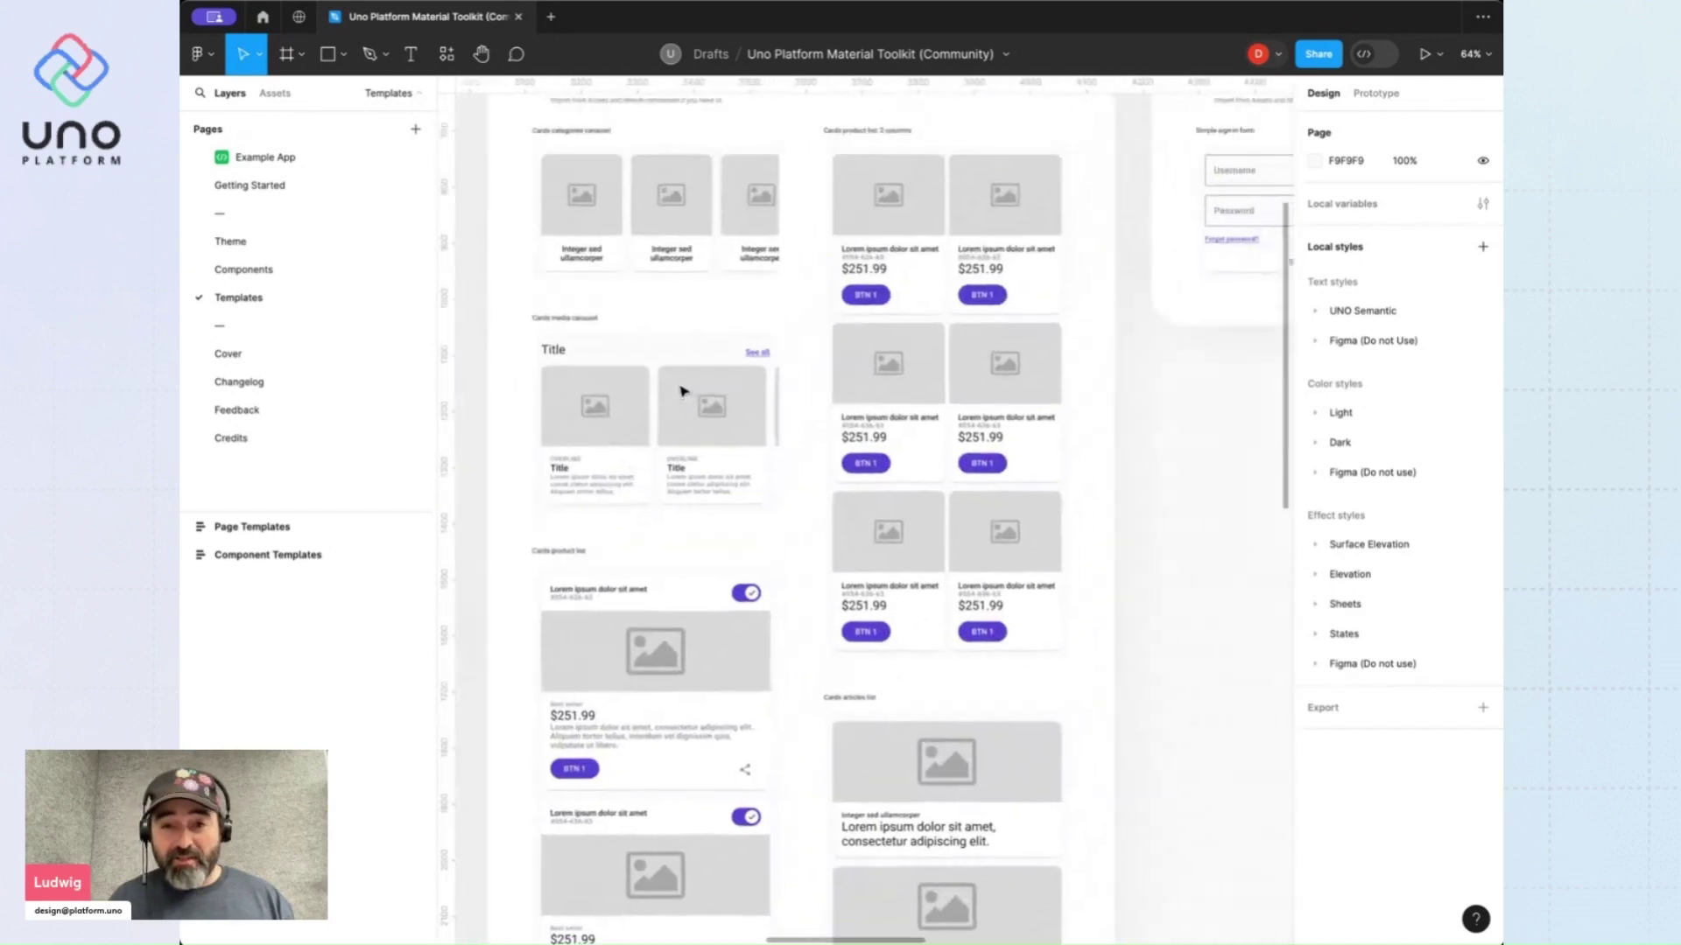
pyautogui.scroll(-5, 684, 391)
pyautogui.hscroll(-5, 684, 391)
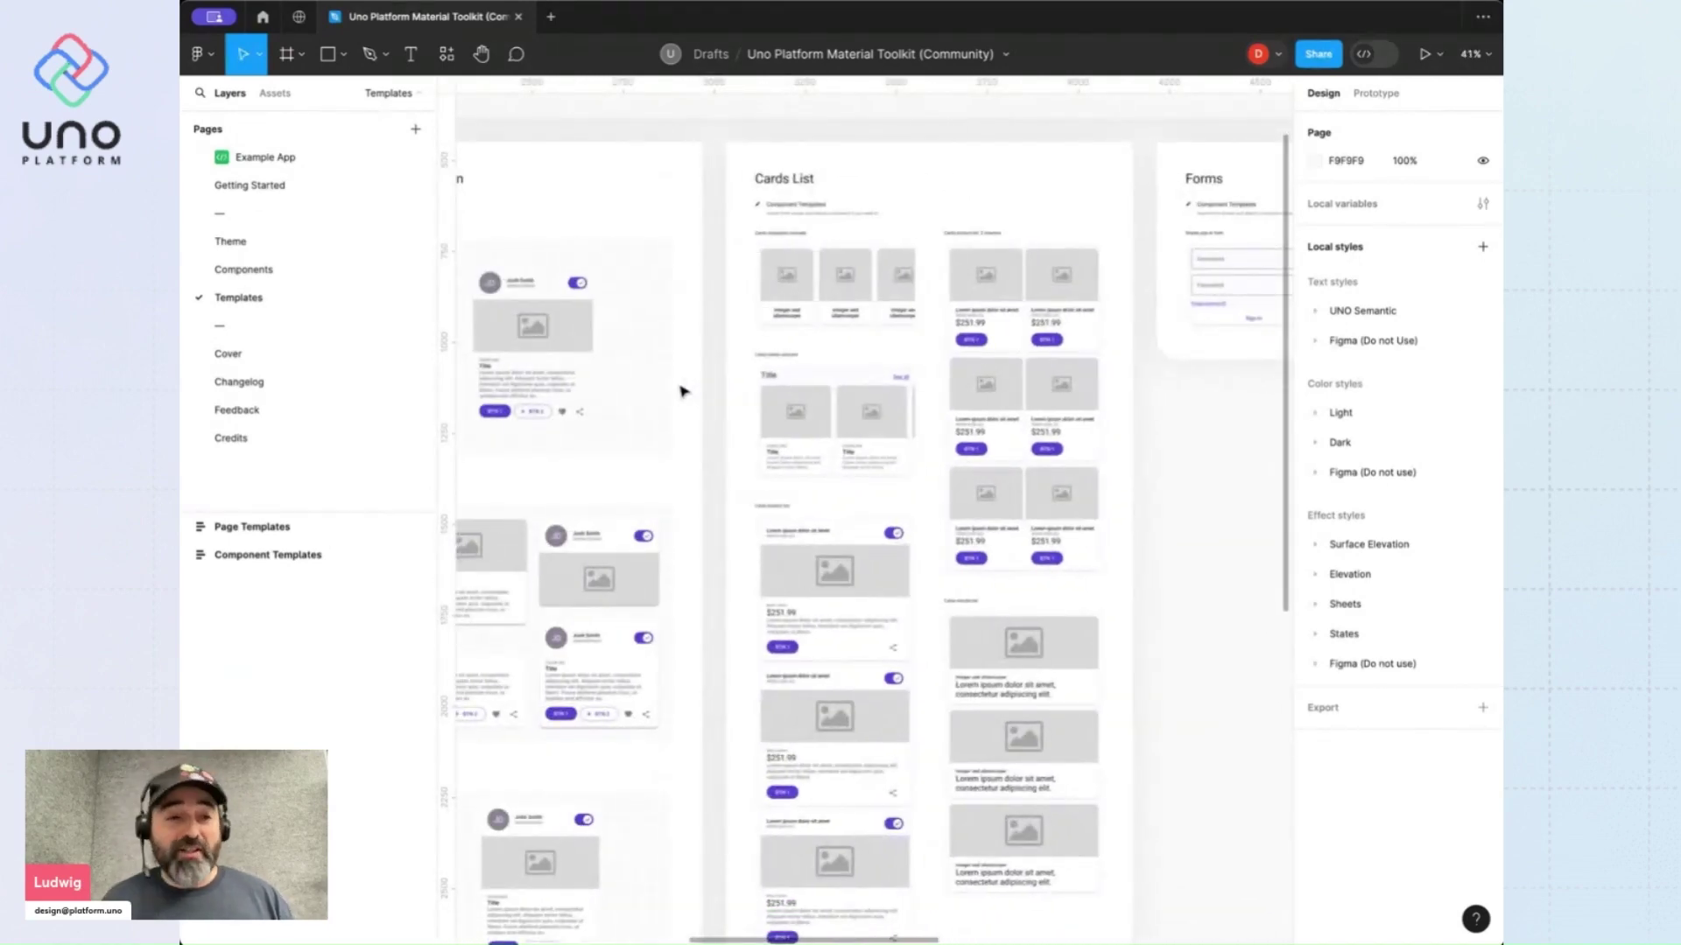
# Pass back through the Components page and return to the Theme page
pyautogui.click(302, 277)
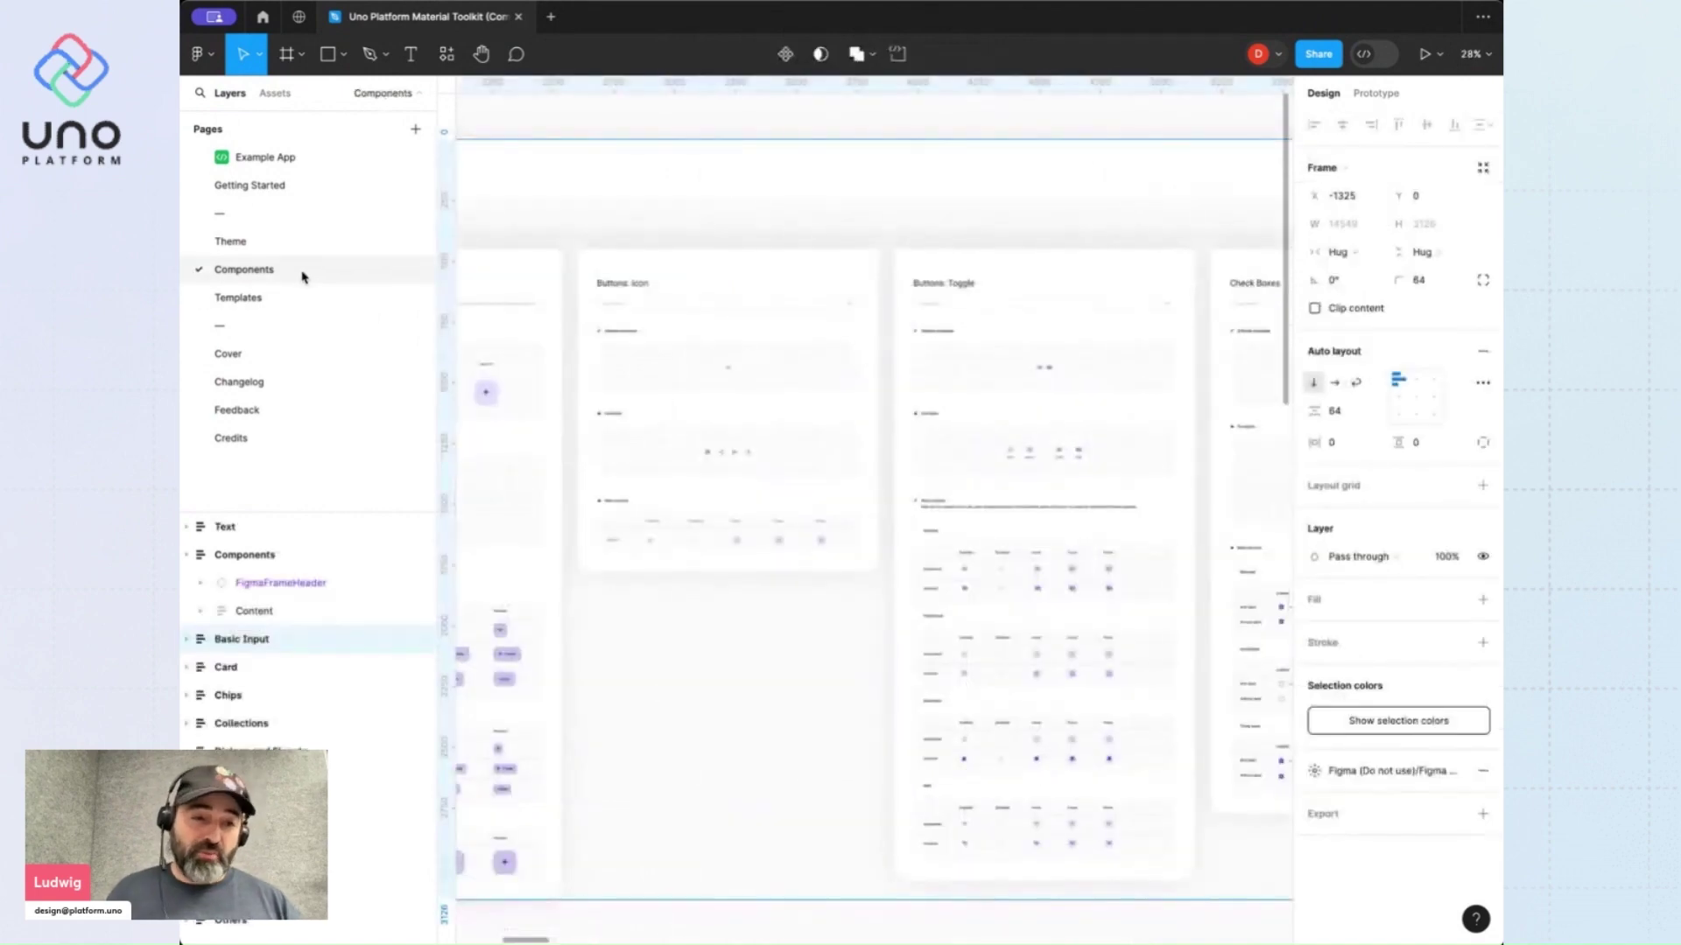
pyautogui.hscroll(-10, 724, 356)
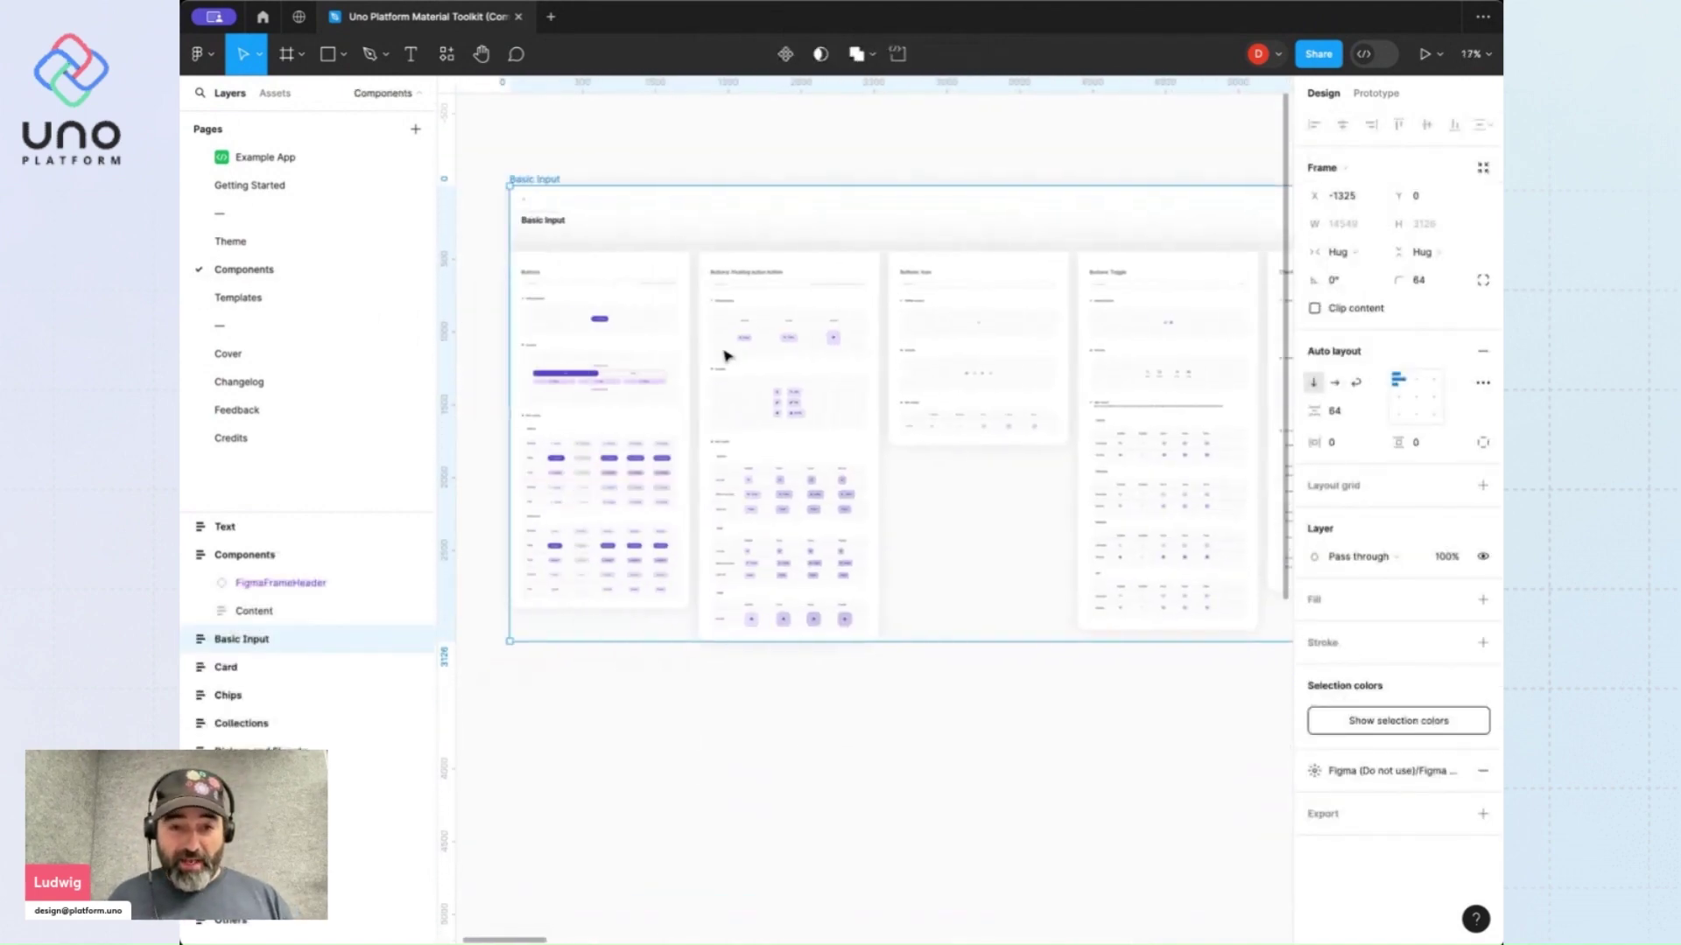
pyautogui.click(317, 255)
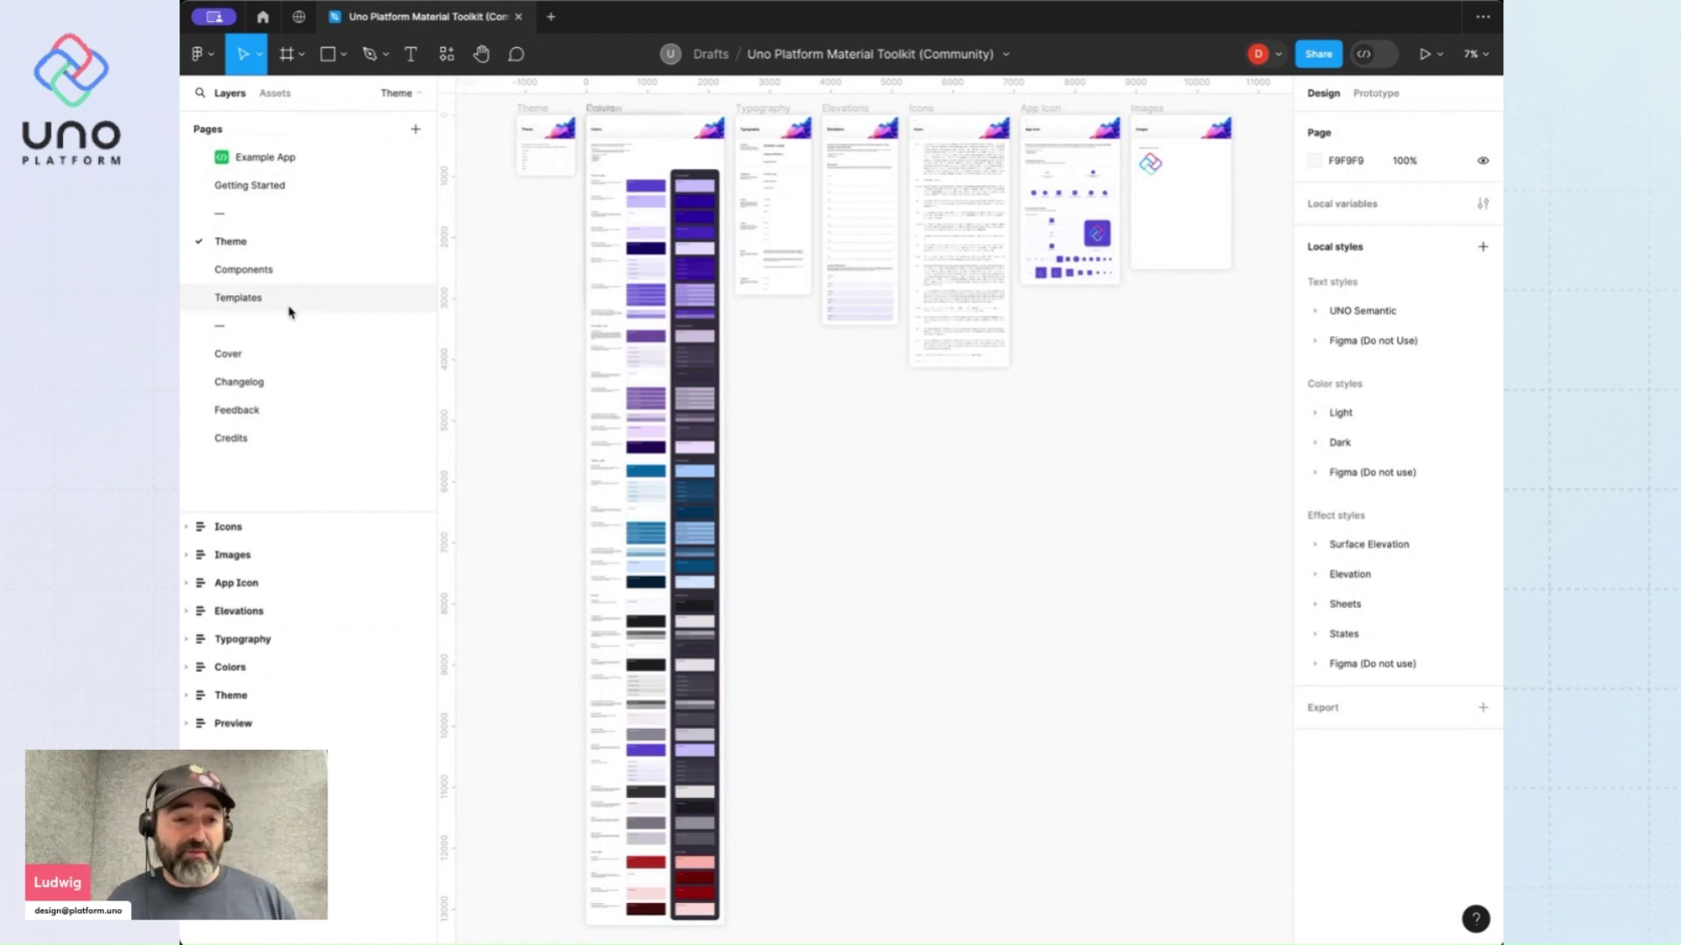
# Tour the Cover, Changelog, Feedback and Credits pages, then return to Example App zoomed out
pyautogui.click(280, 361)
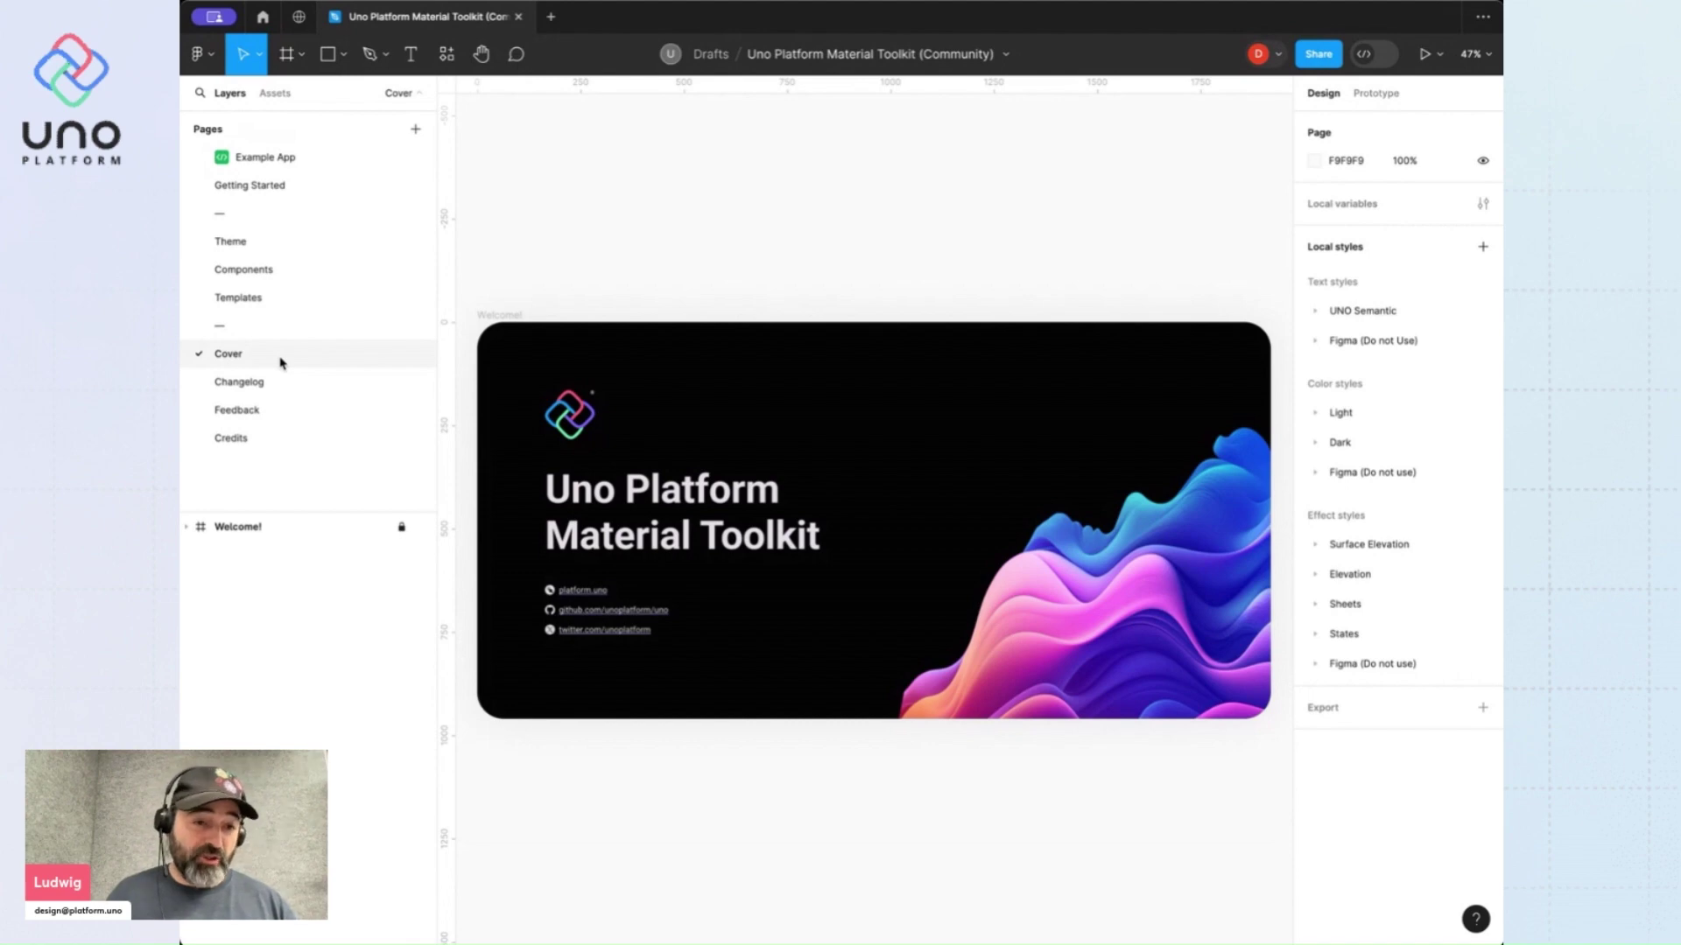
pyautogui.click(281, 385)
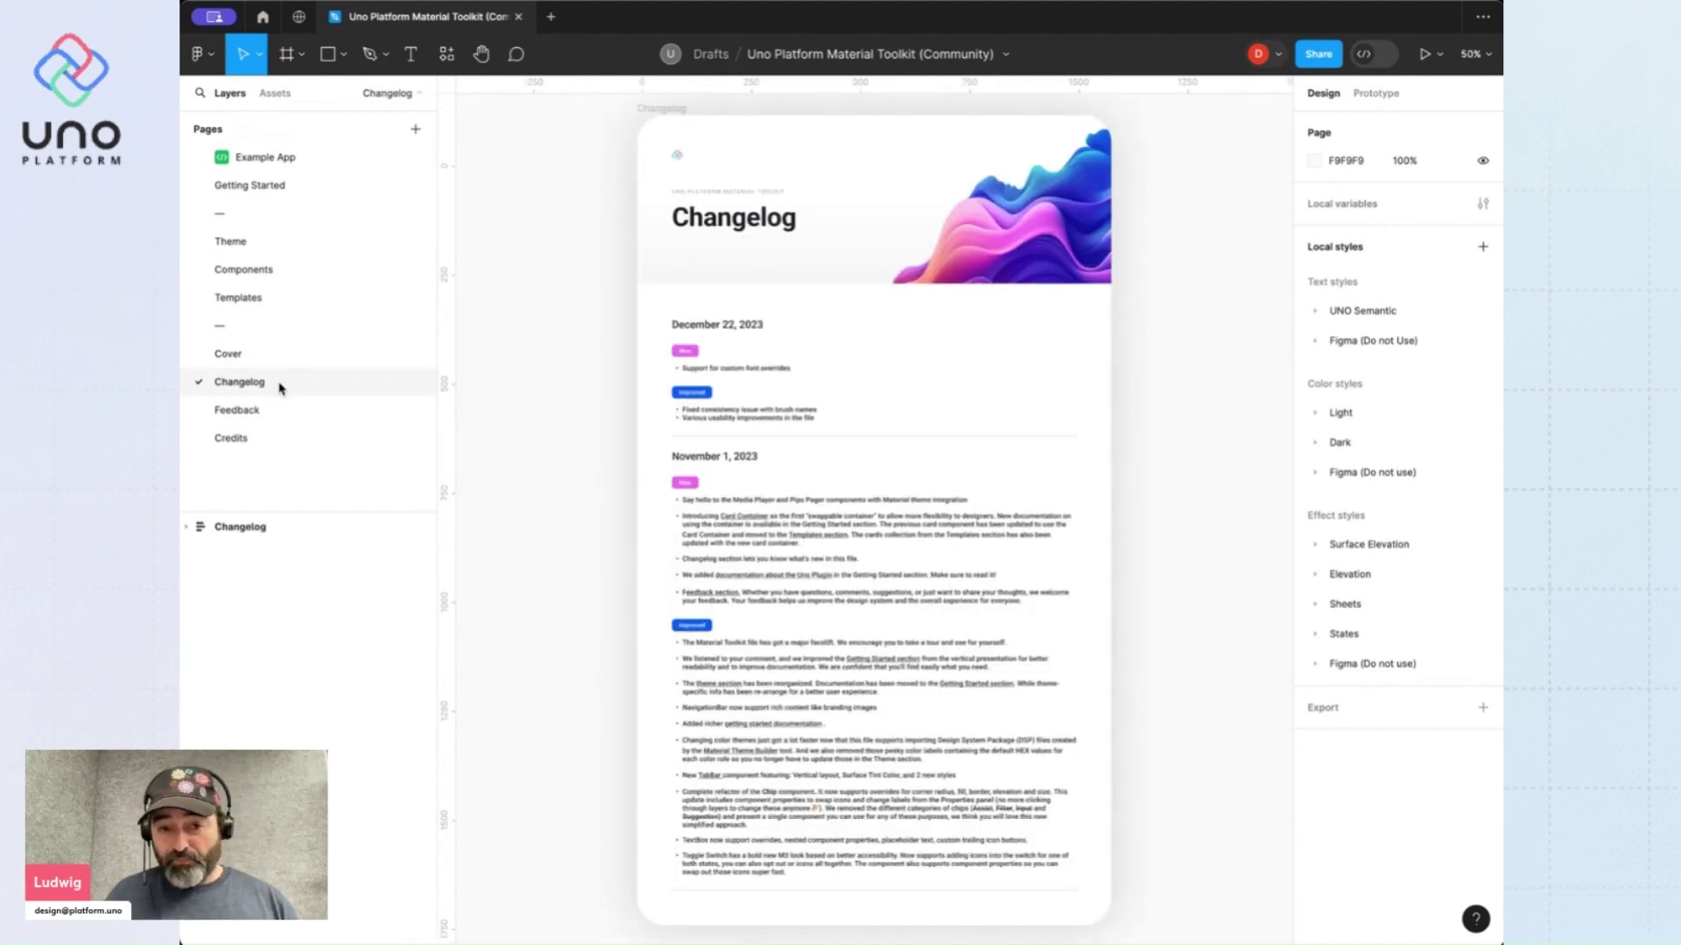
pyautogui.click(276, 408)
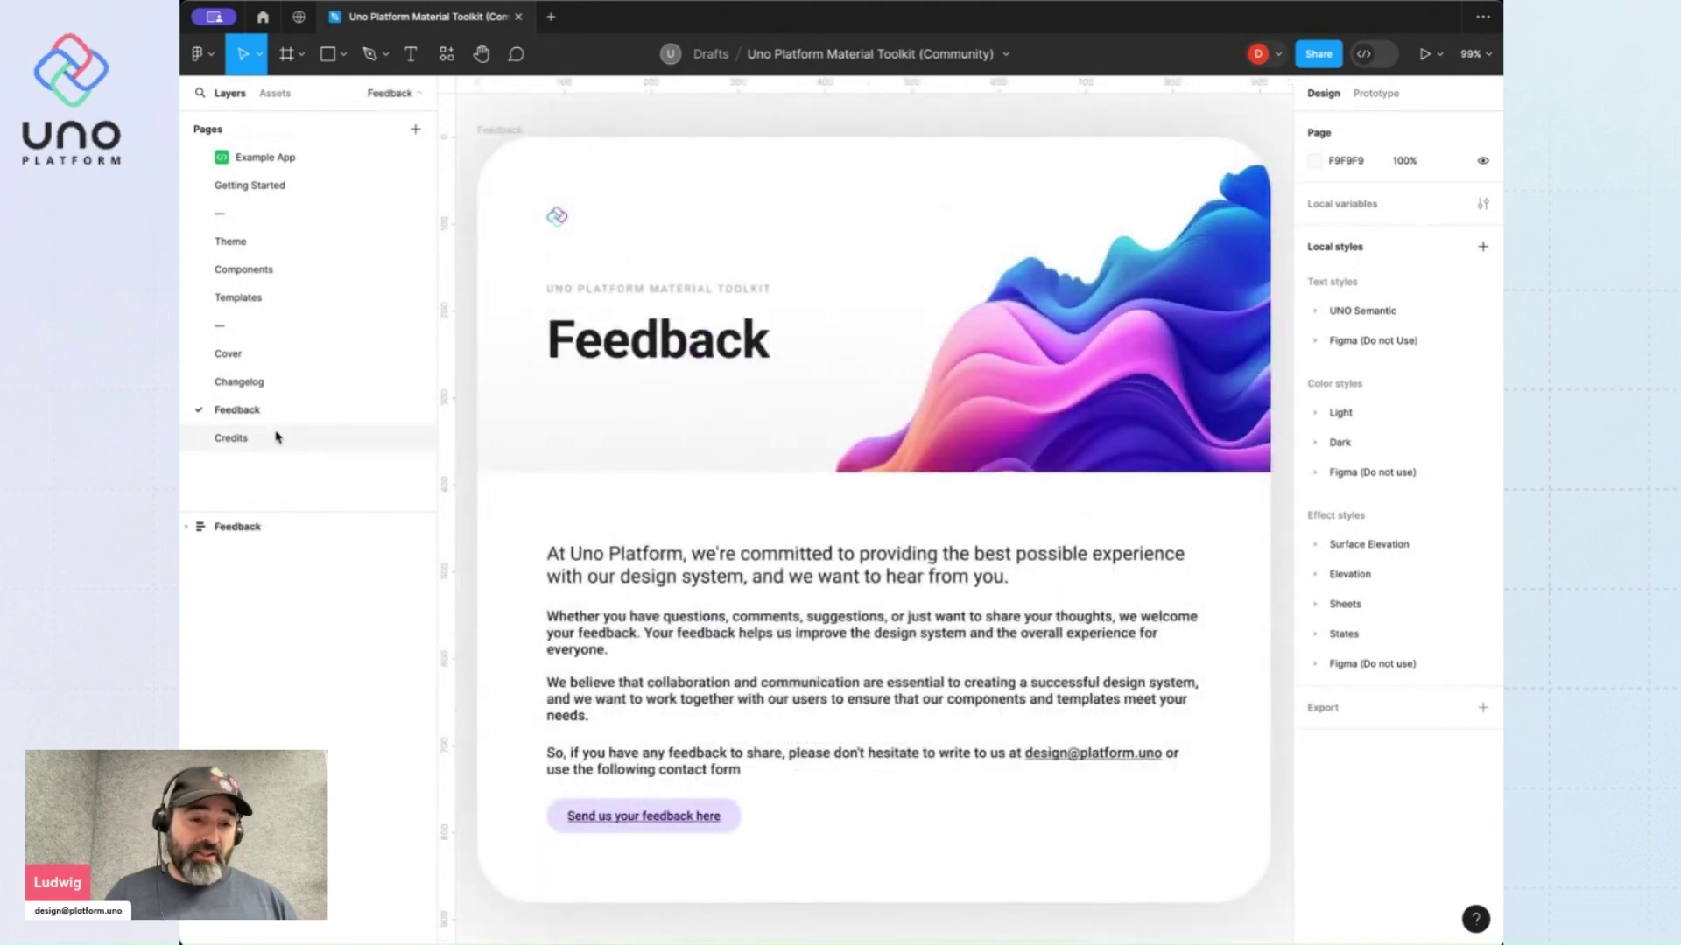
pyautogui.click(276, 437)
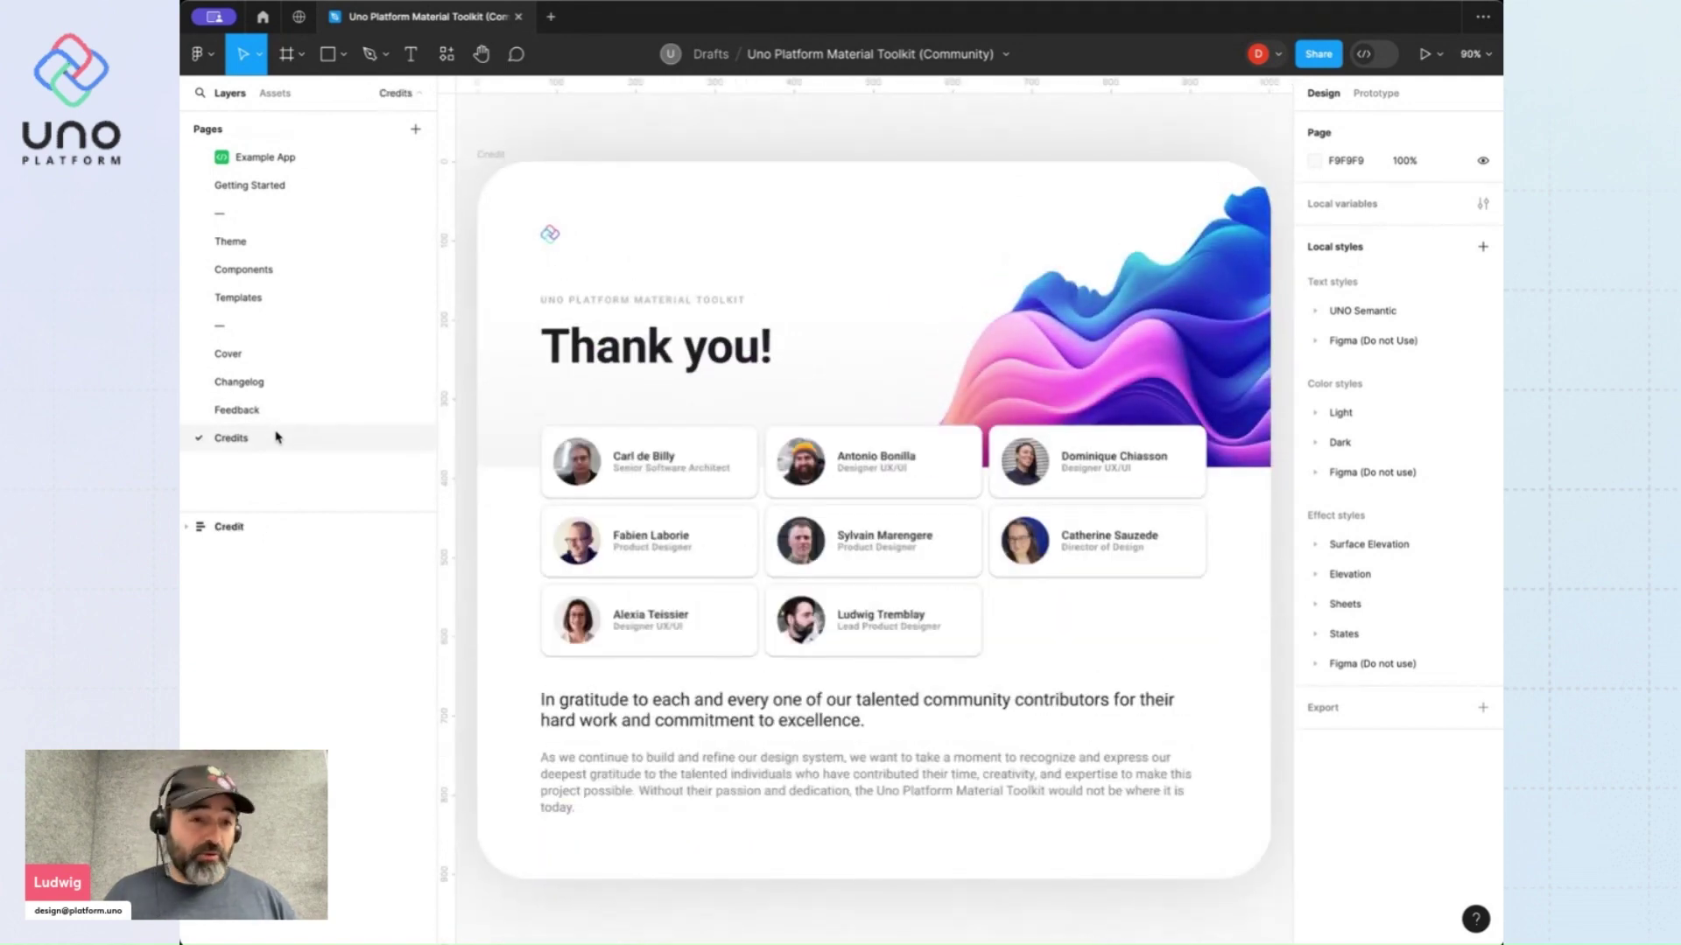
pyautogui.click(279, 160)
pyautogui.scroll(-4, 791, 191)
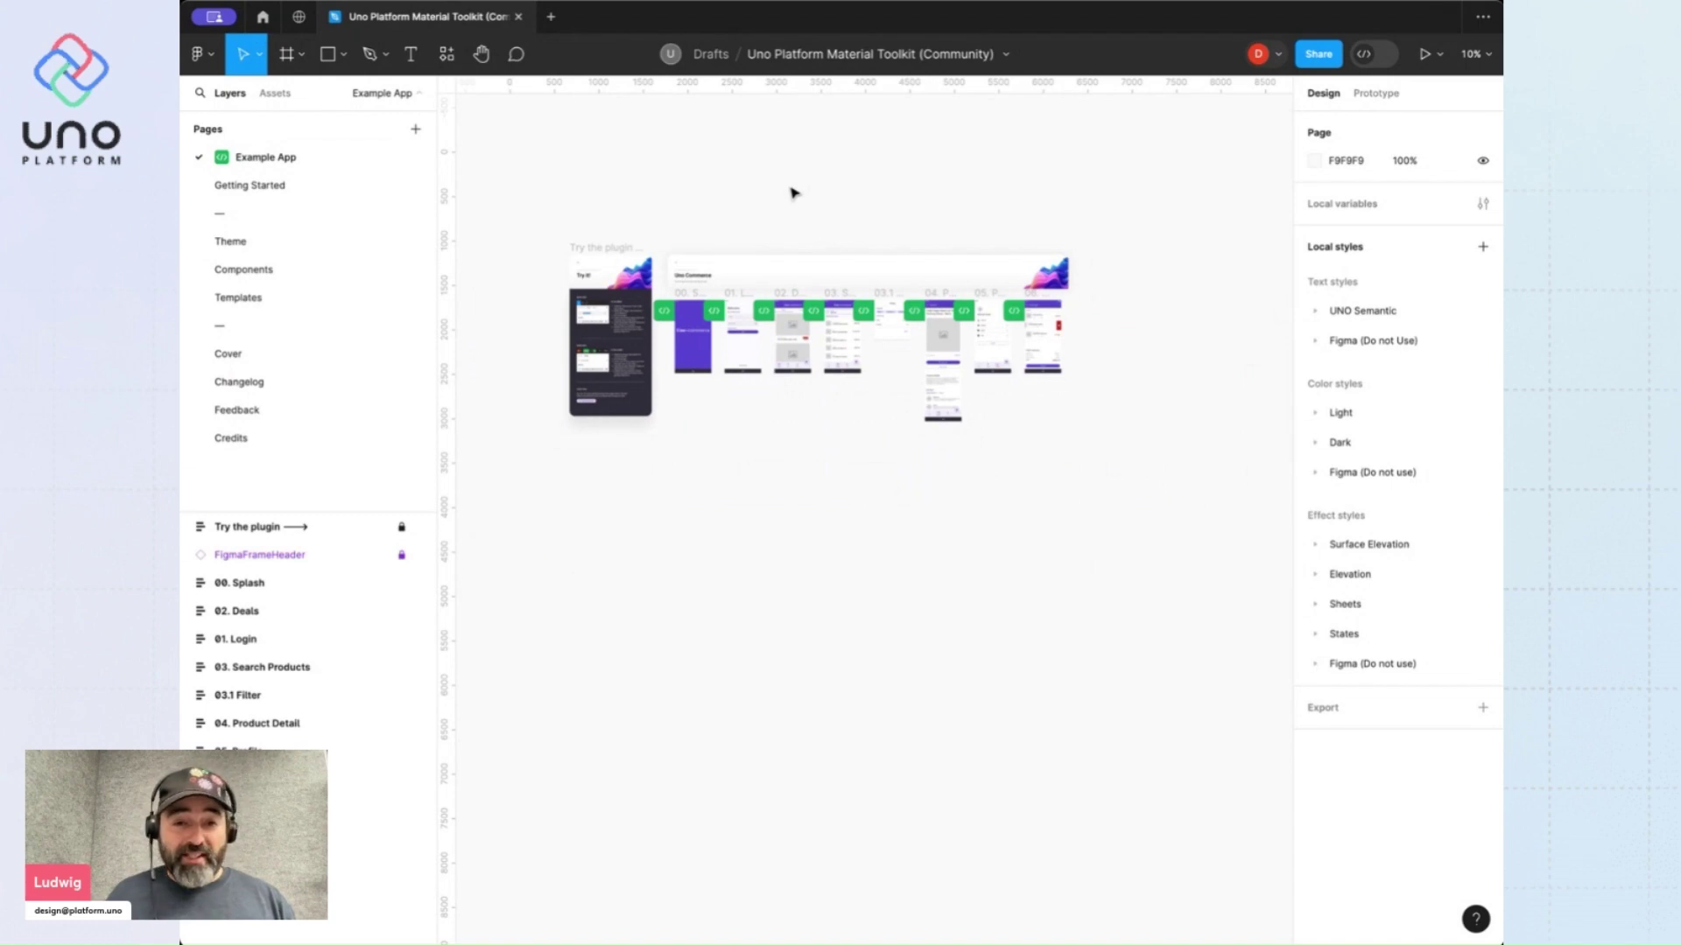
# Zoom in on the Uno Commerce flow and select the 411 × 823 01. Login frame
pyautogui.scroll(2, 793, 191)
pyautogui.scroll(2, 793, 191)
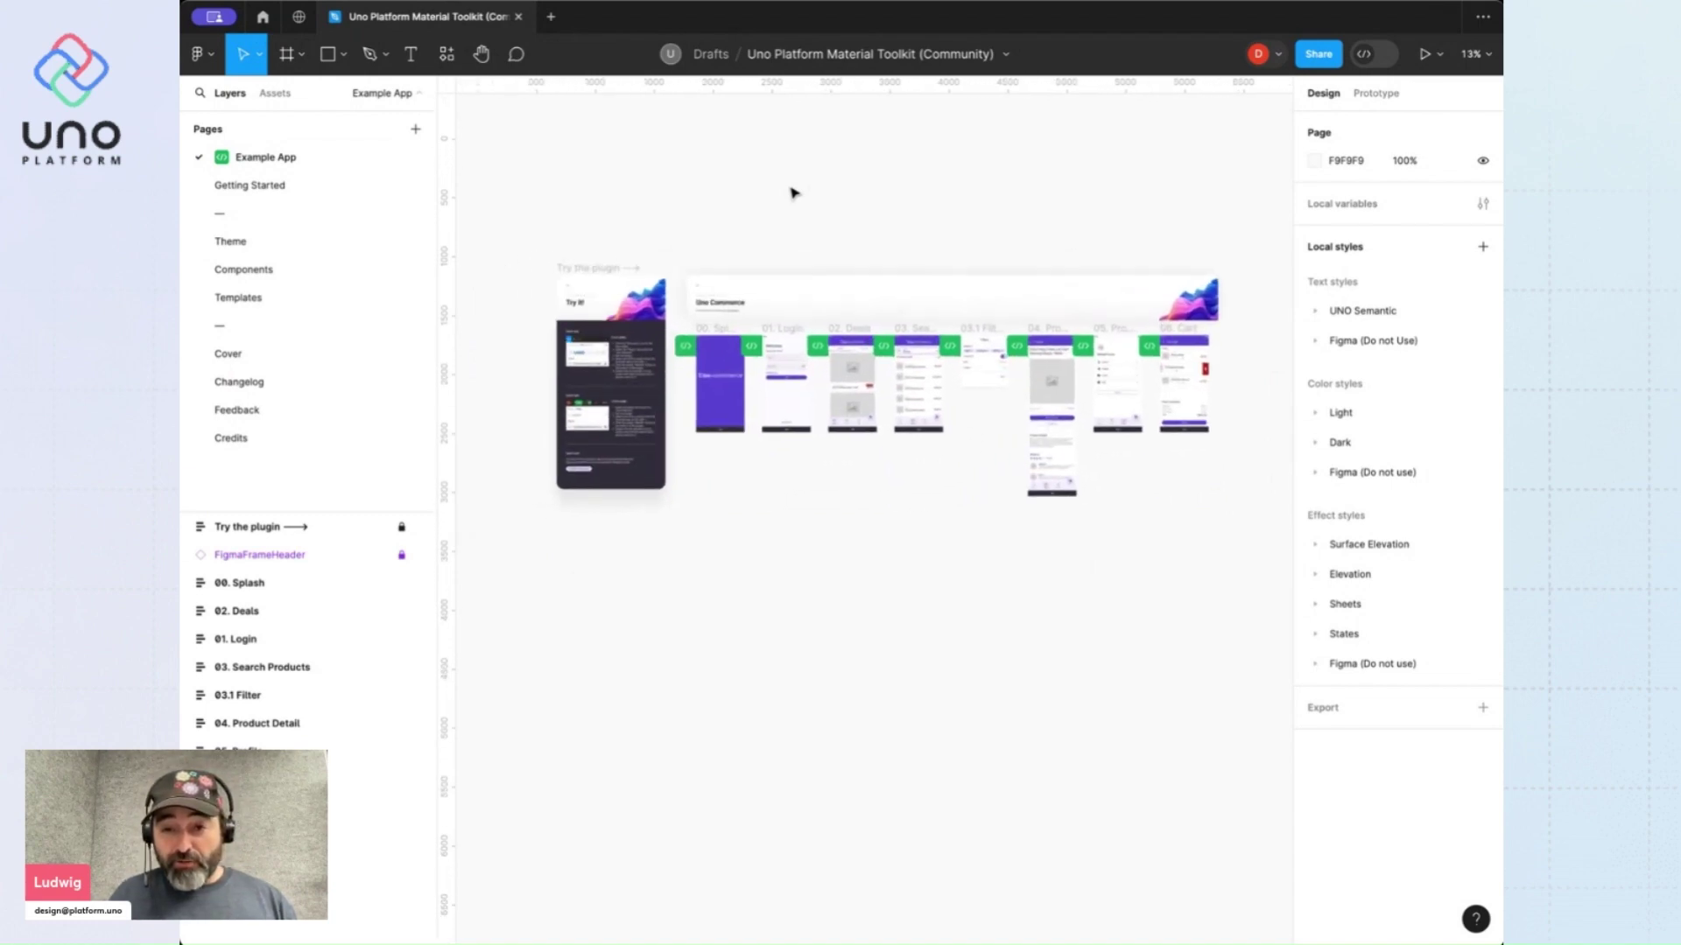
pyautogui.scroll(5, 793, 190)
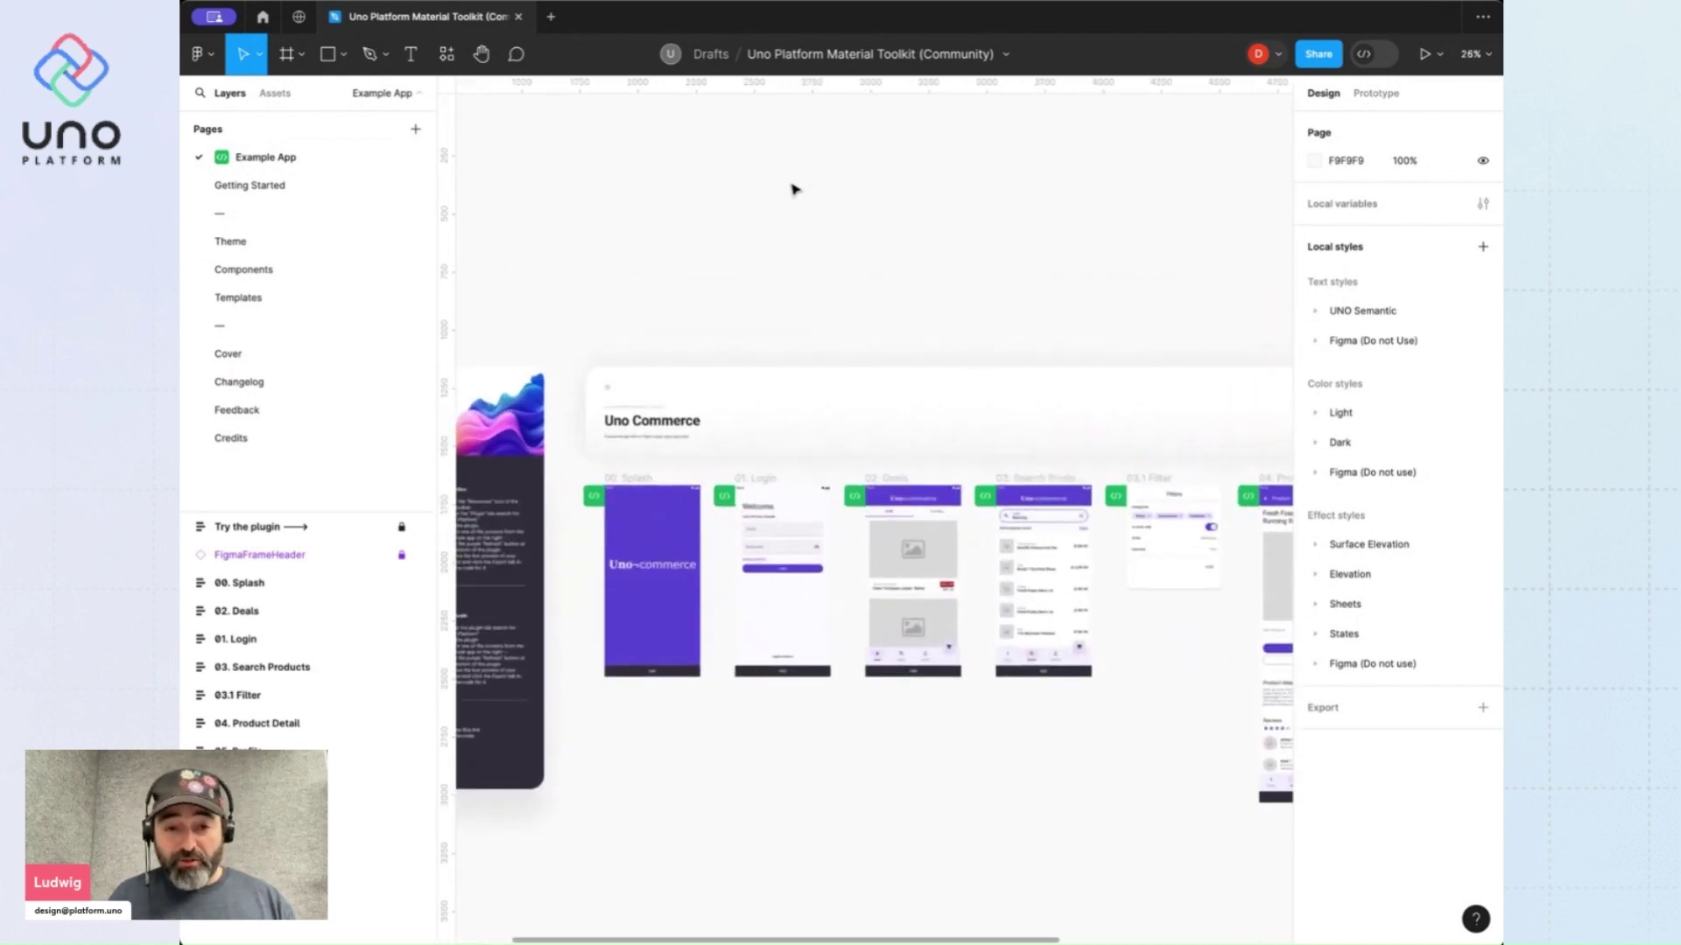
pyautogui.scroll(3, 793, 190)
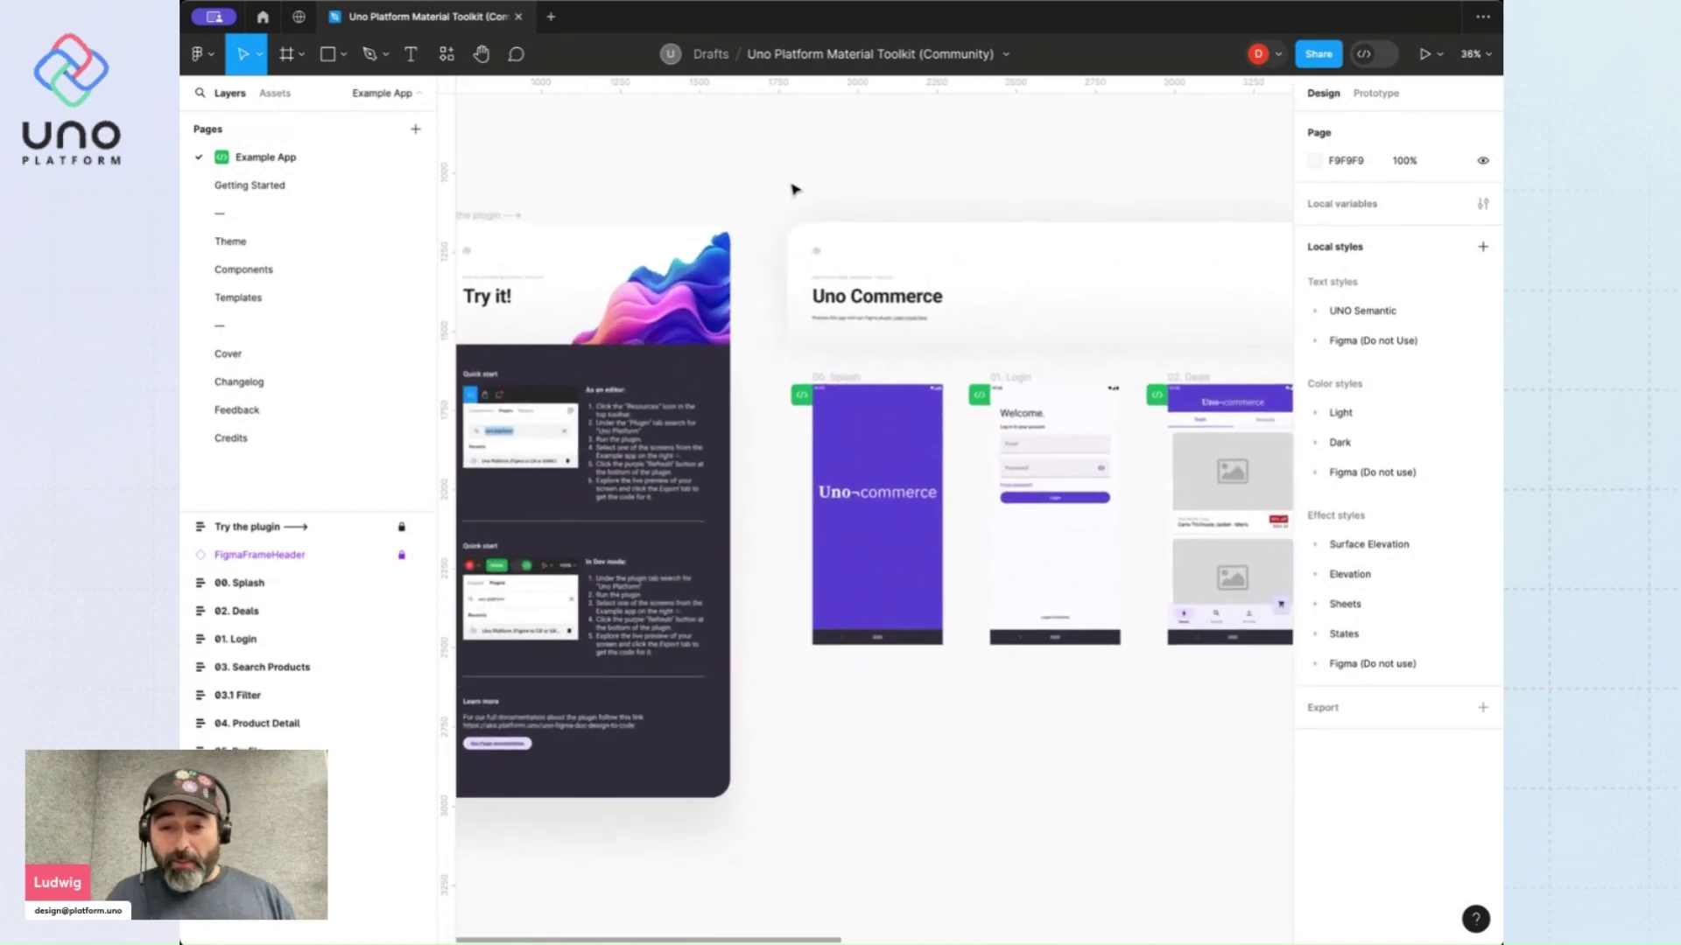
pyautogui.scroll(1, 794, 188)
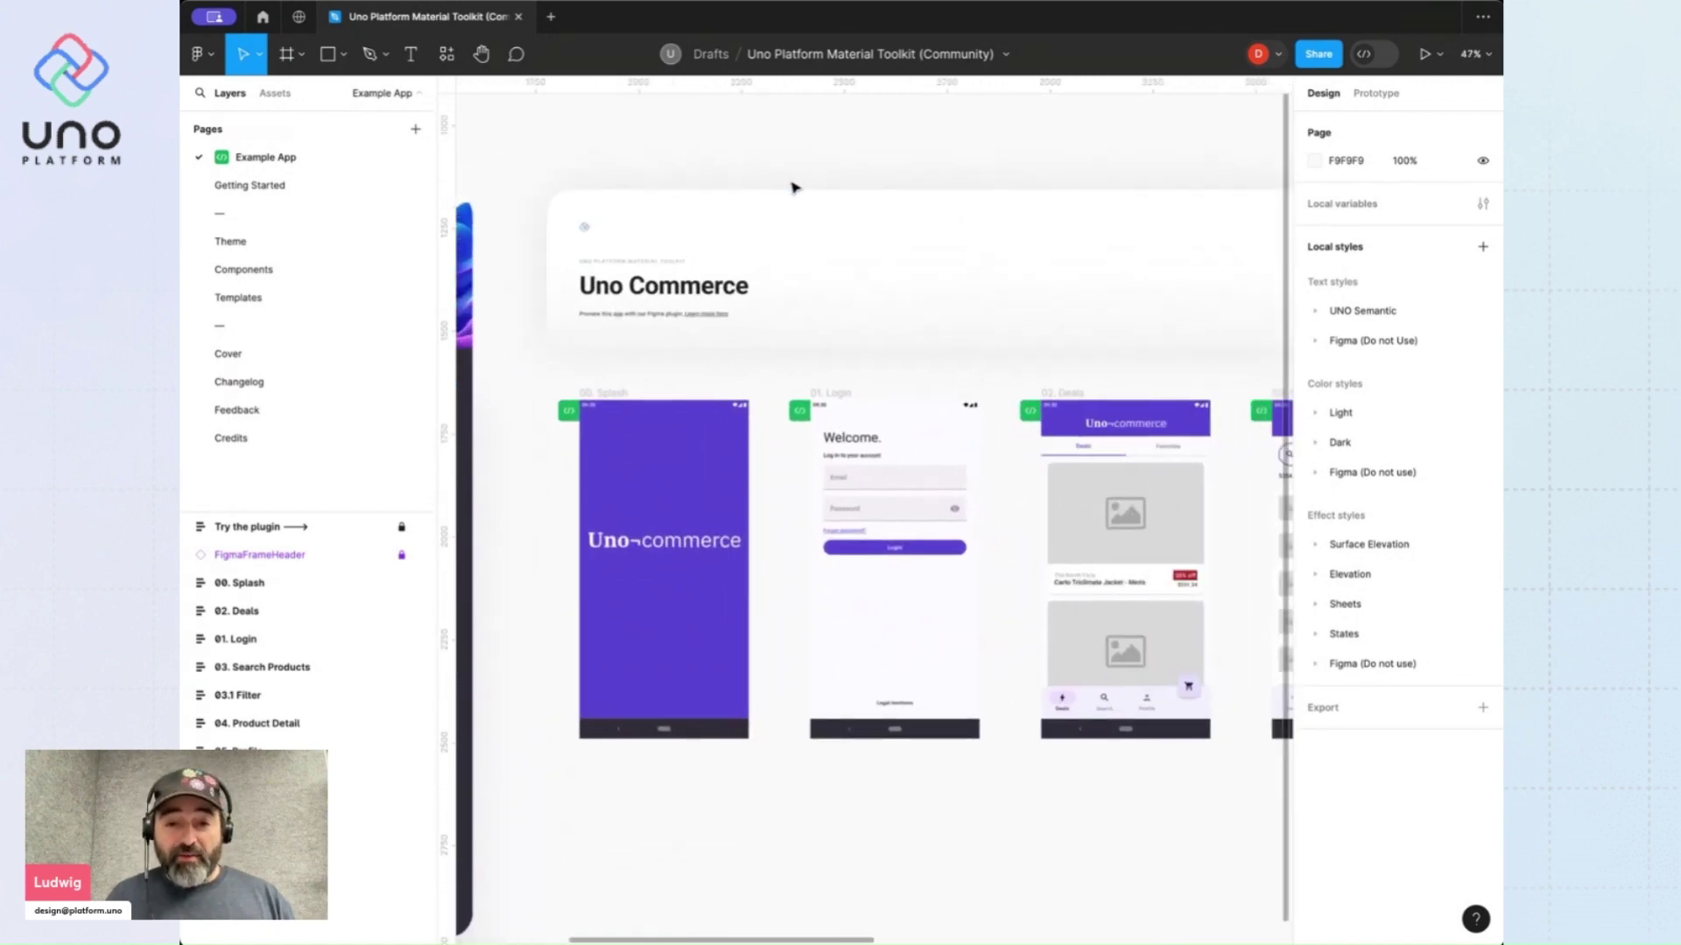
pyautogui.click(845, 393)
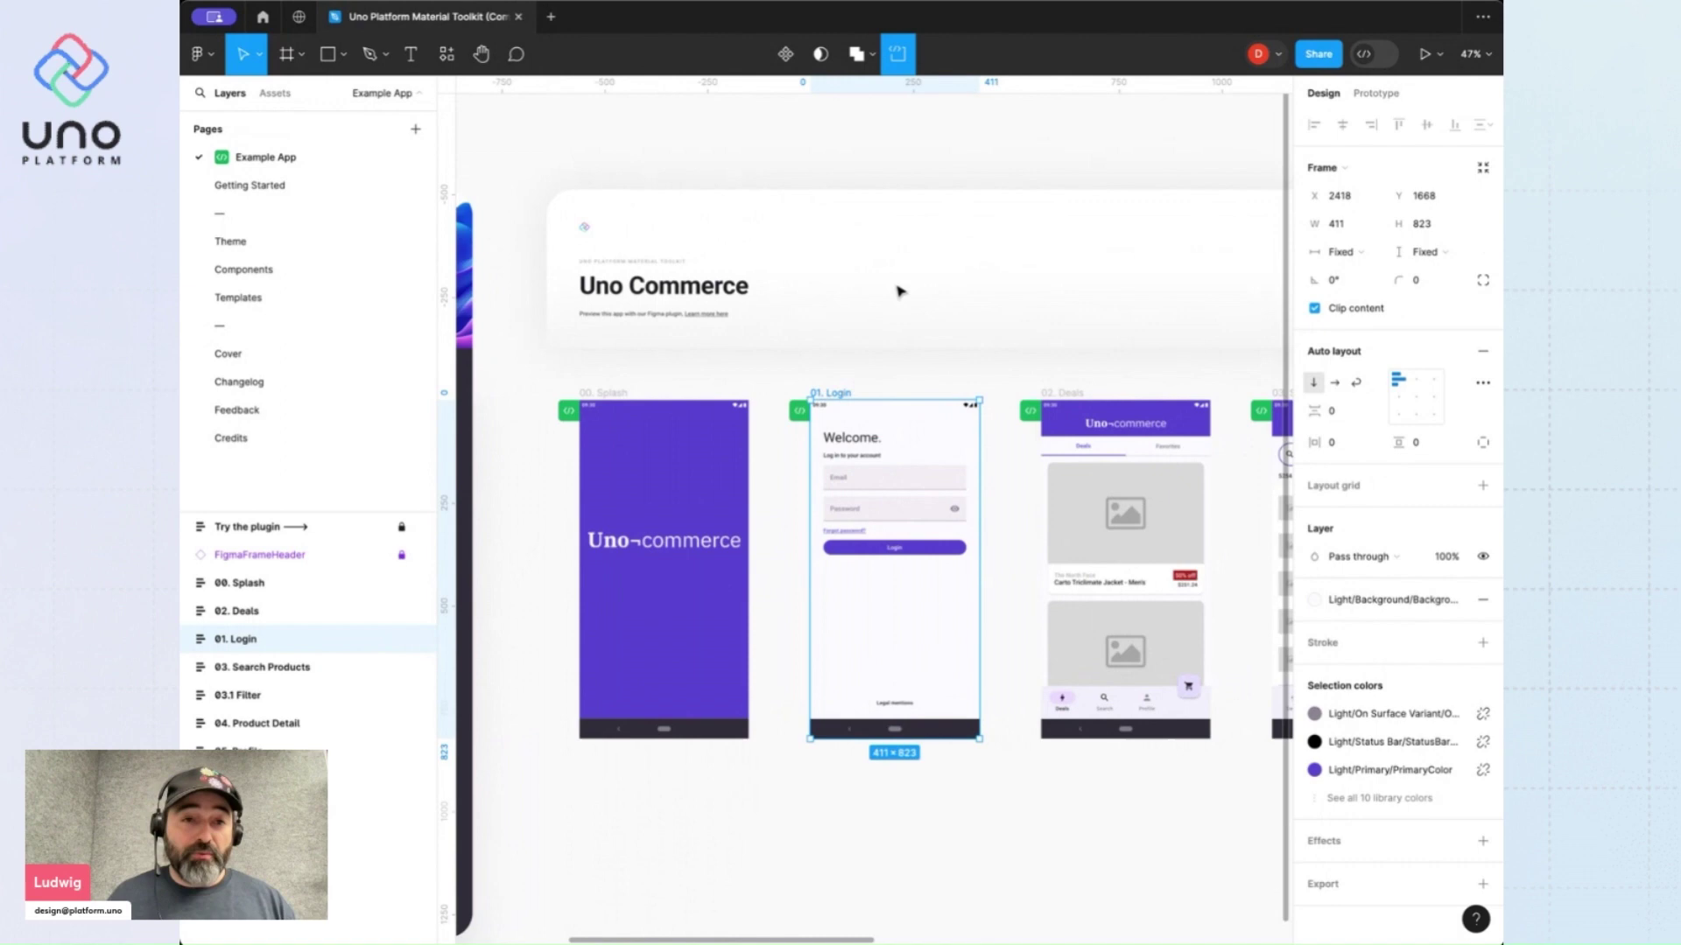
# Search plugins for 'uno' in Resources and run Uno Platform (Figma to C# or XAML)
pyautogui.hotkey('shift', 'i')
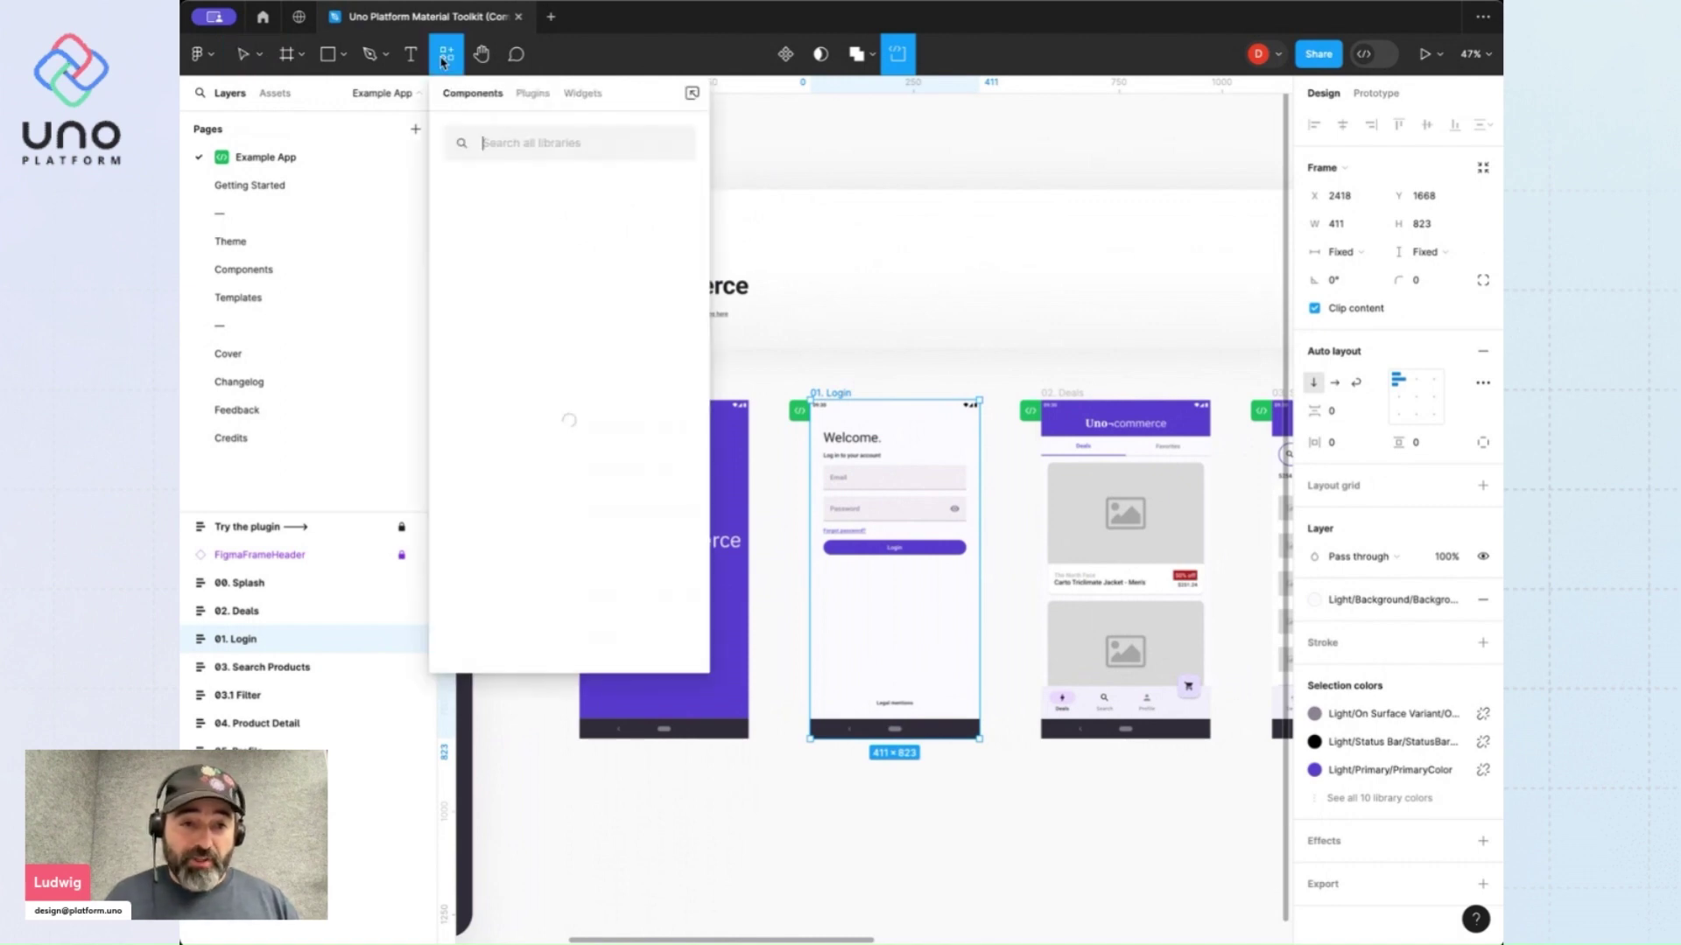
pyautogui.click(521, 96)
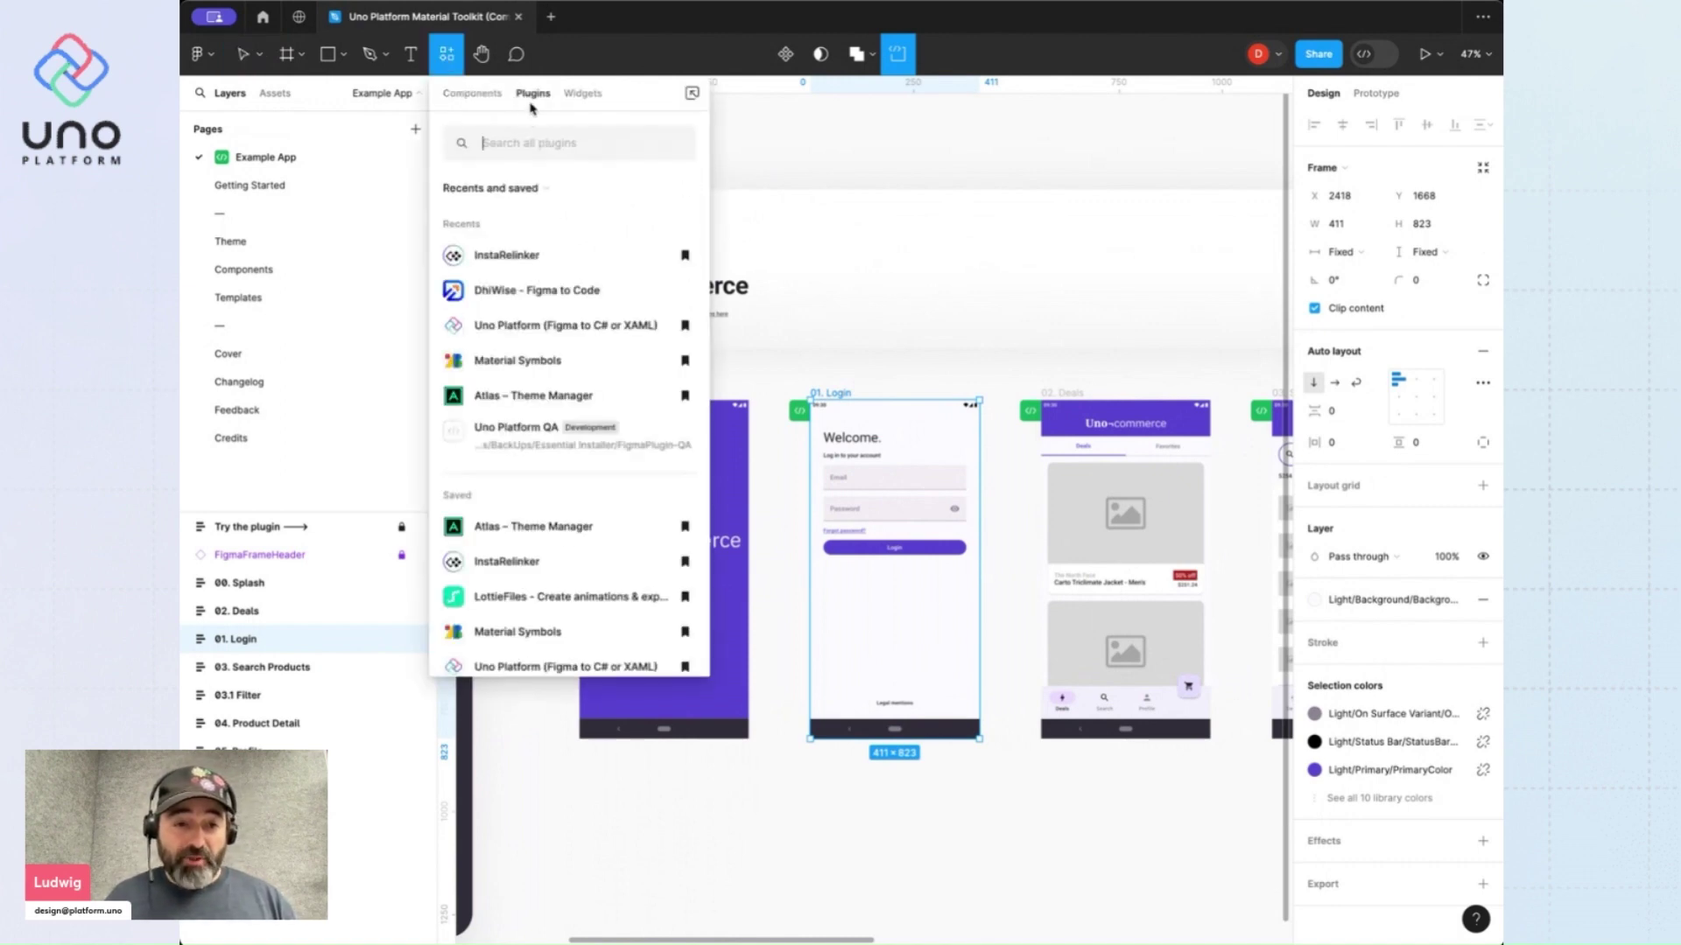
pyautogui.write('uno')
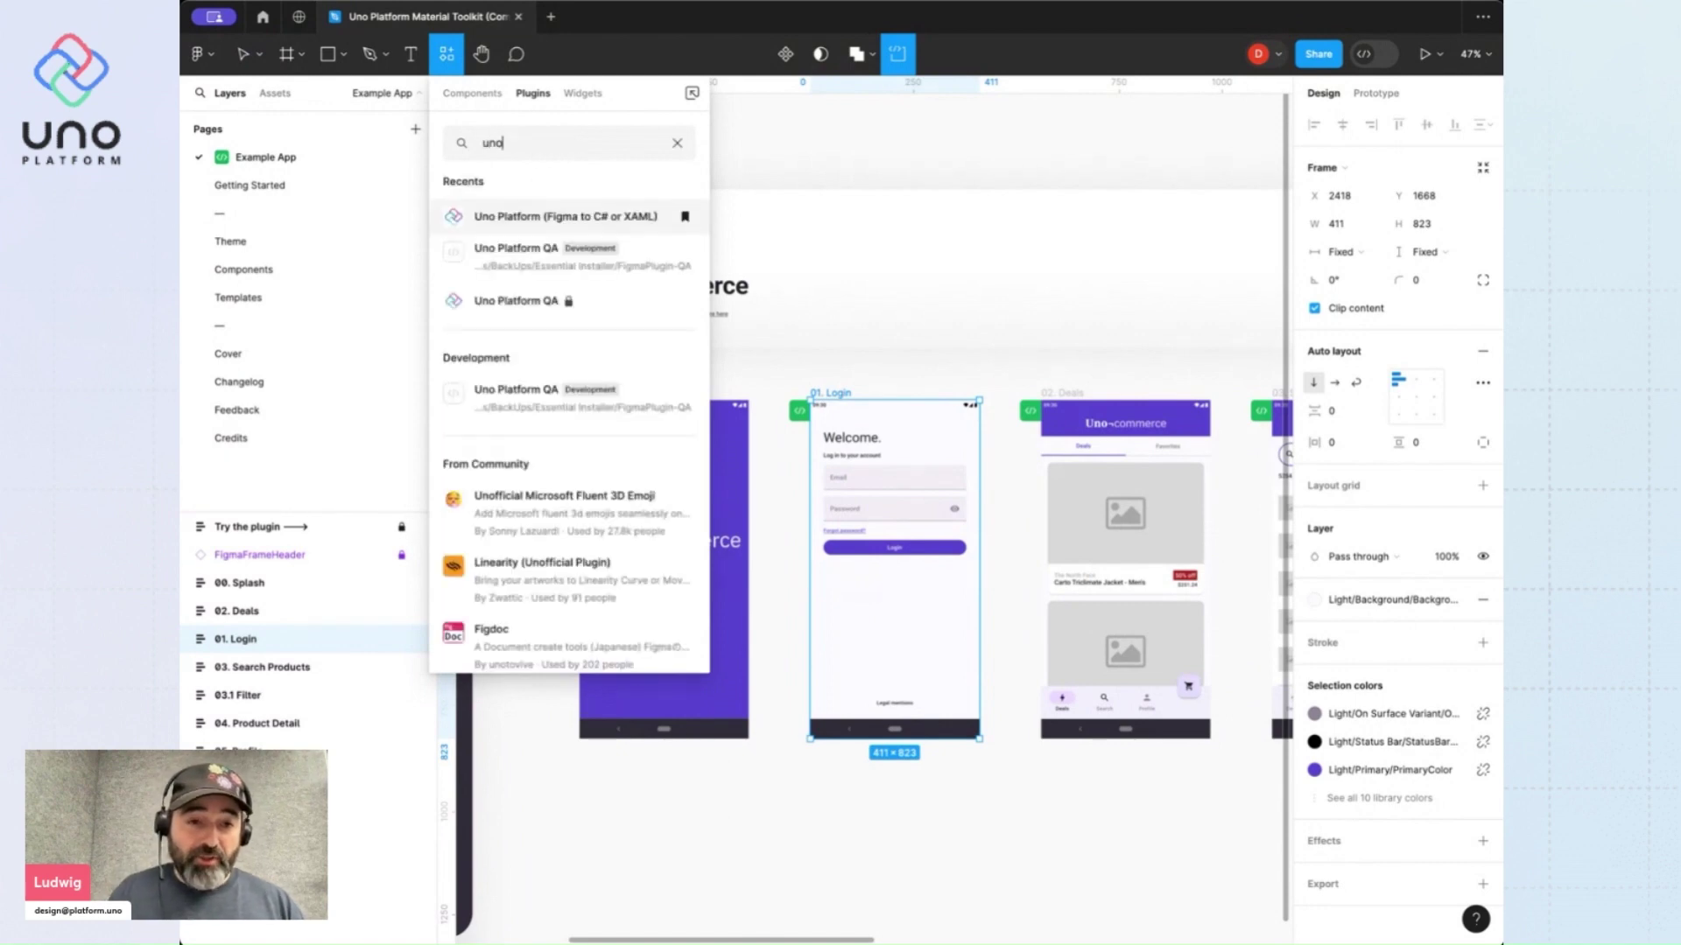
pyautogui.click(521, 219)
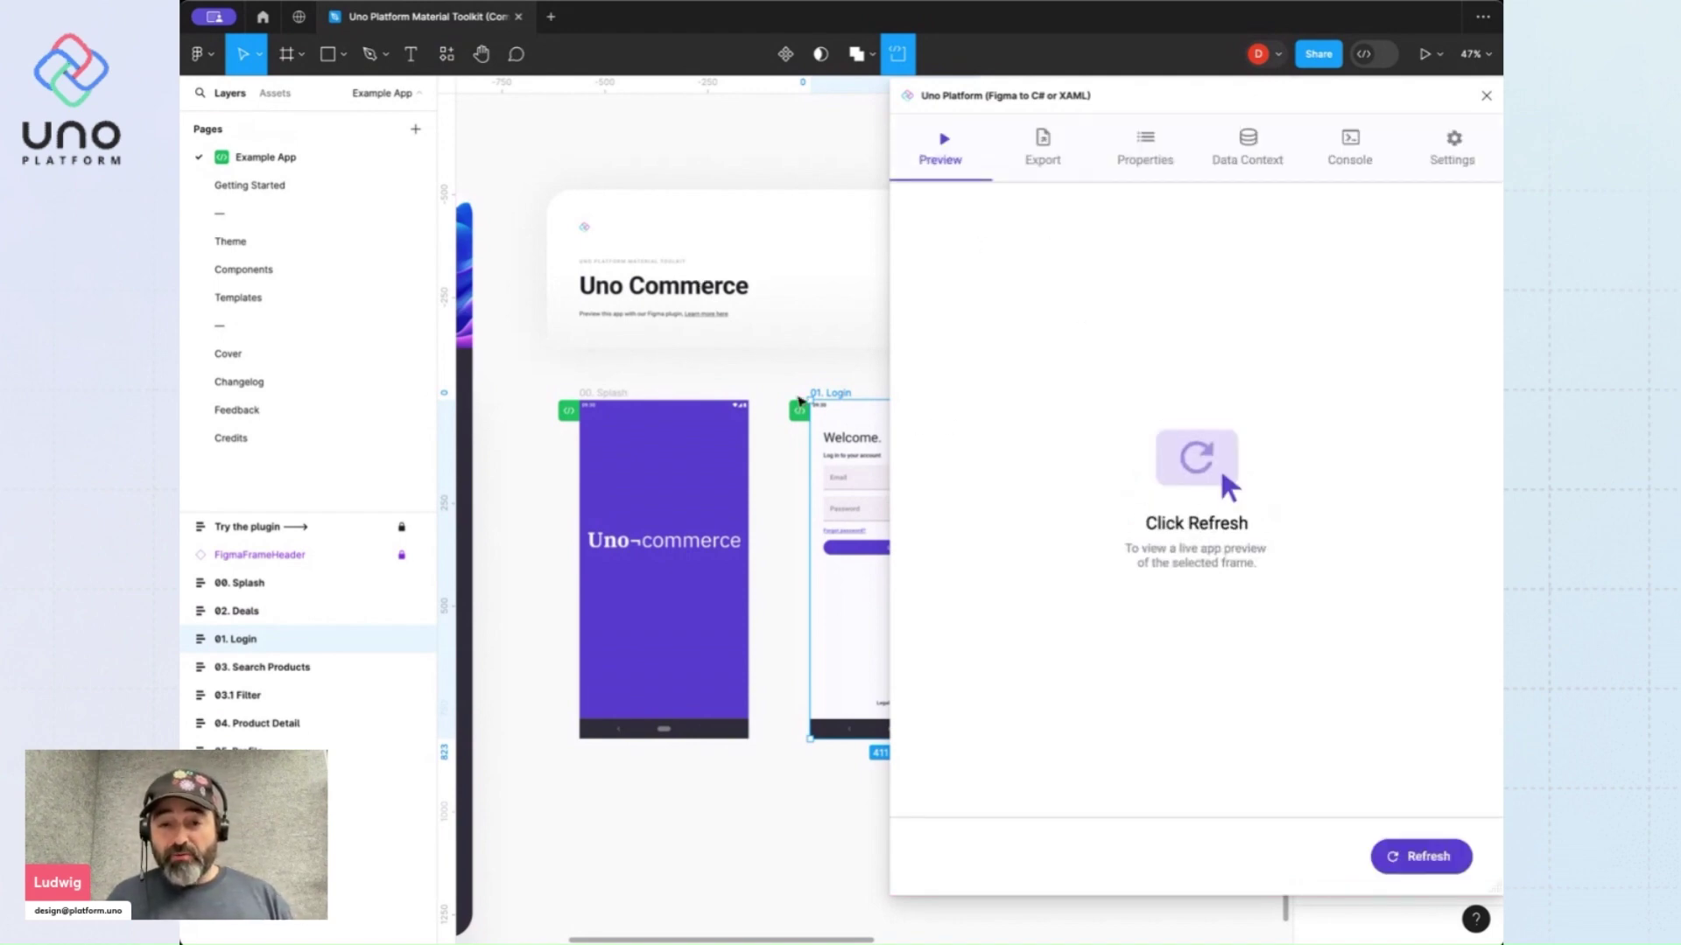
# Refresh the preview to render Login live, enter sample email and password text, and toggle password visibility
pyautogui.hscroll(4, 799, 401)
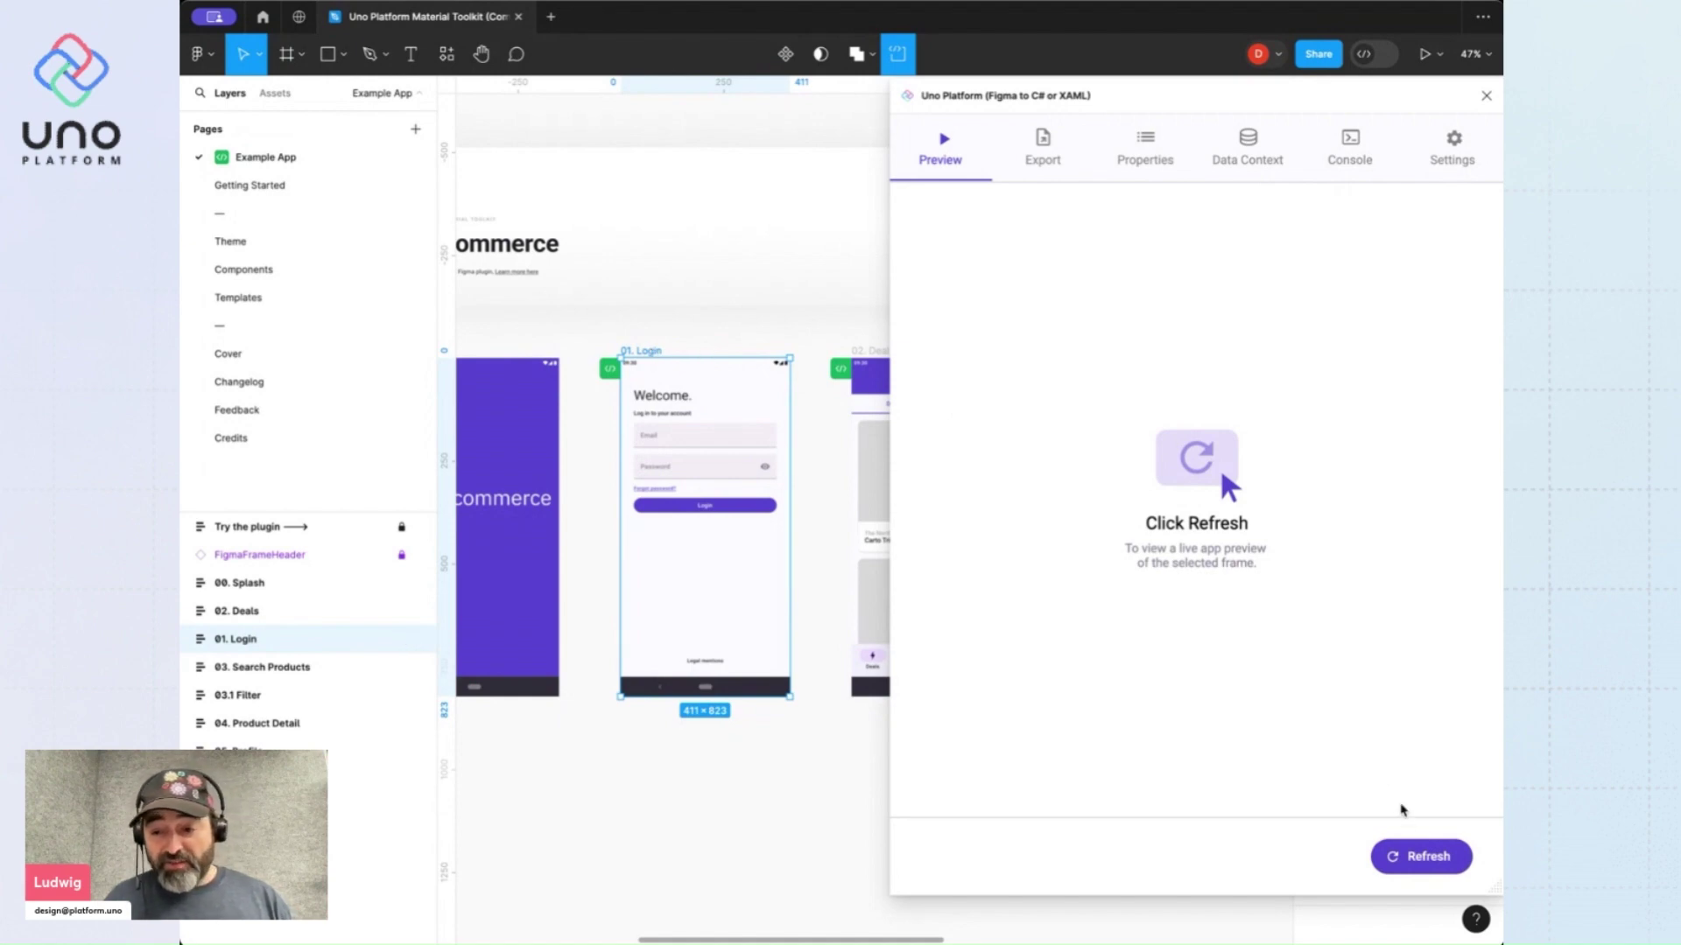
pyautogui.click(1426, 862)
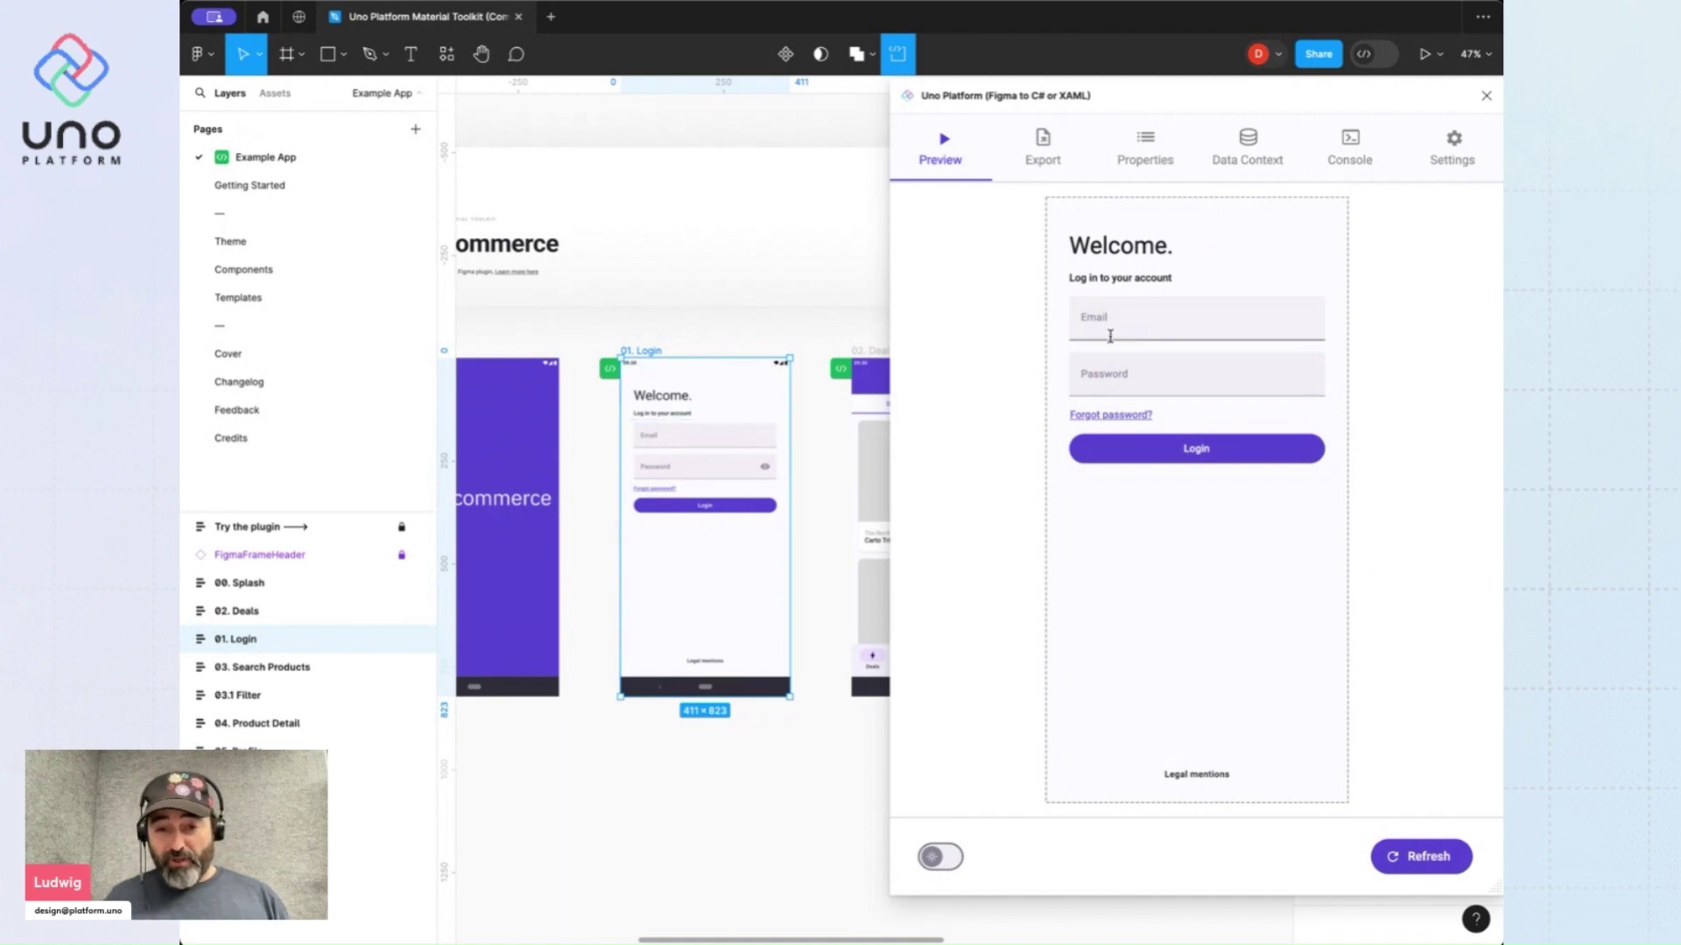
pyautogui.click(1133, 307)
pyautogui.write('czxczxc')
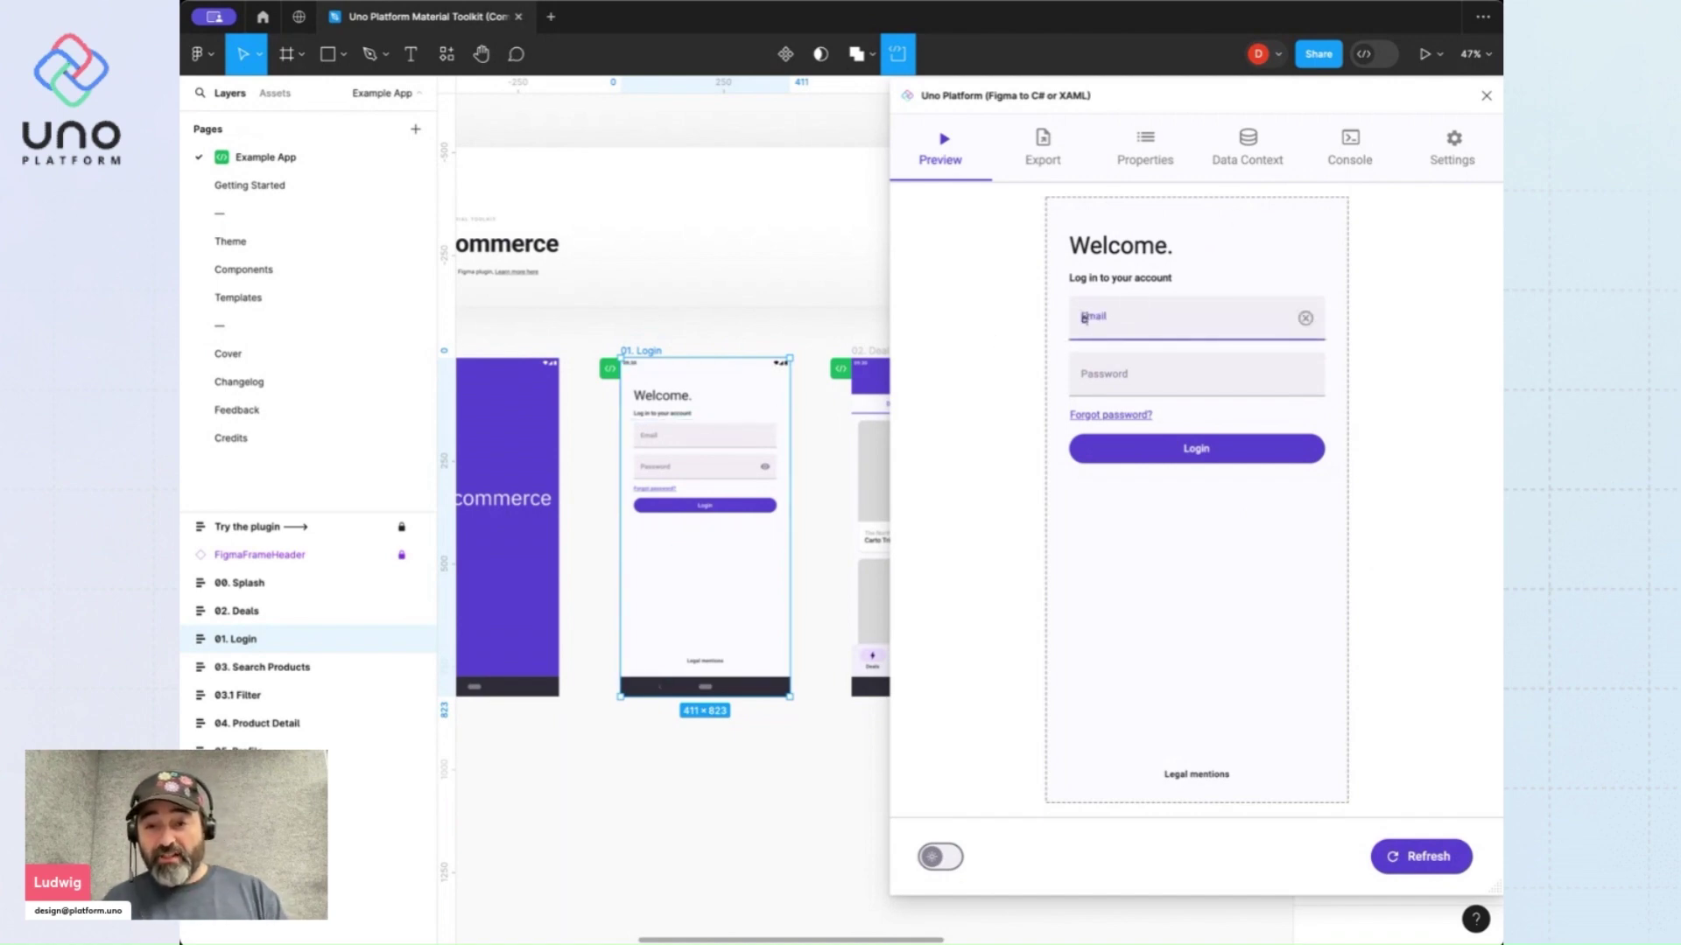
pyautogui.click(1135, 368)
pyautogui.write('password')
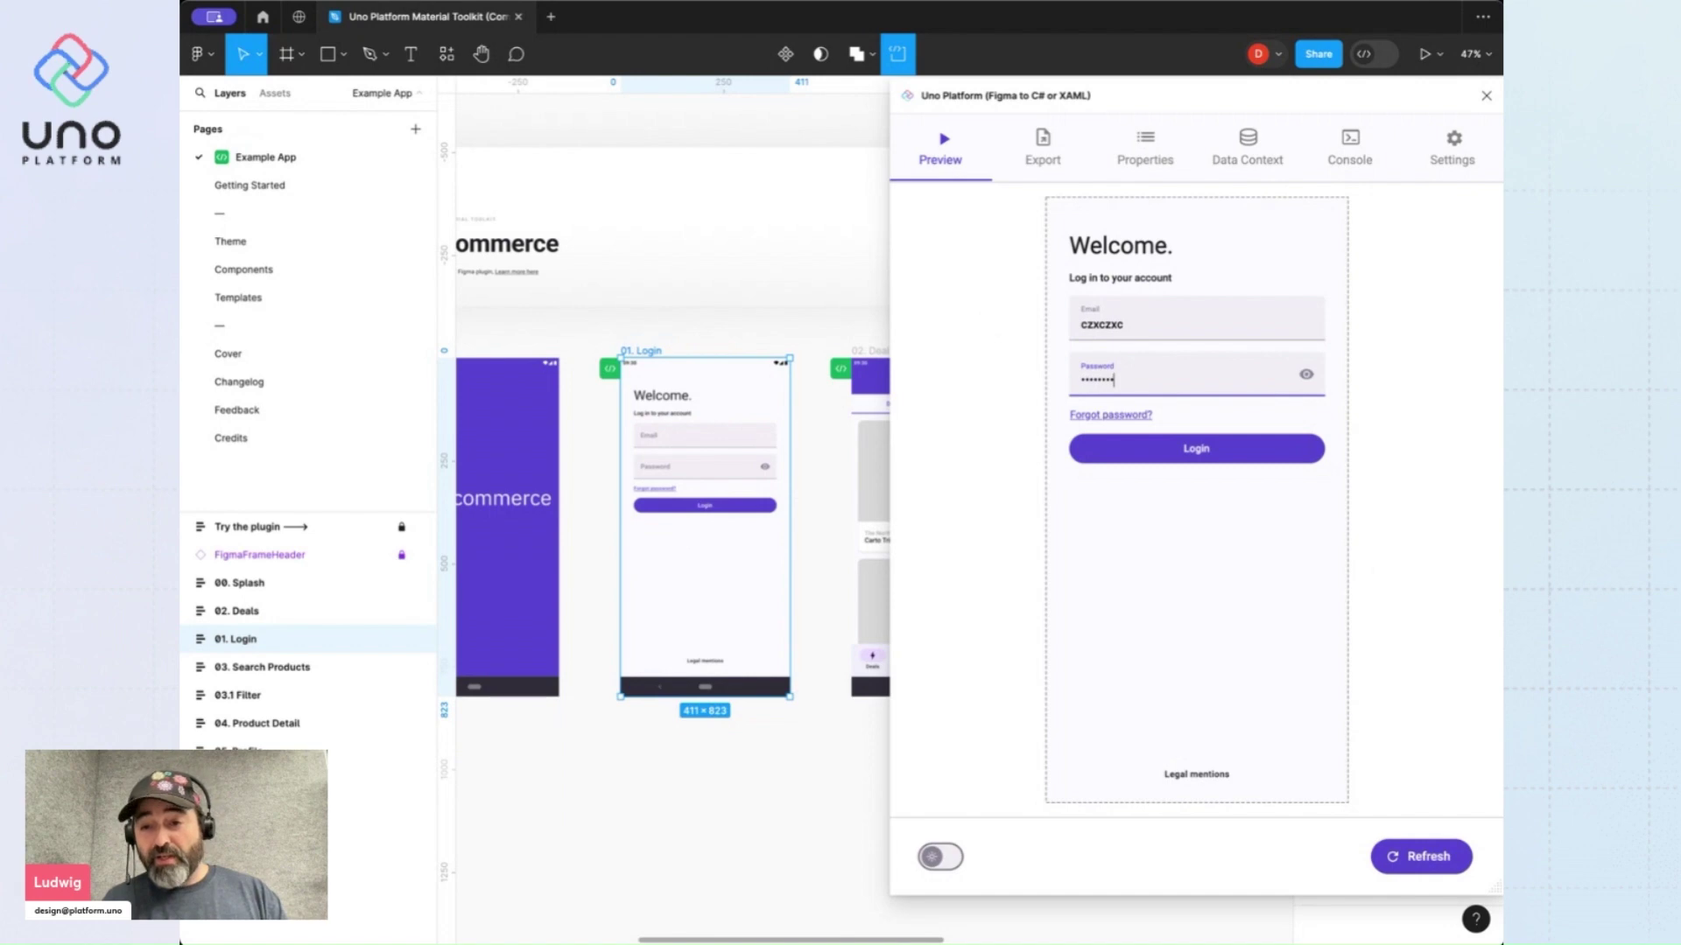
pyautogui.click(1308, 376)
pyautogui.click(1307, 376)
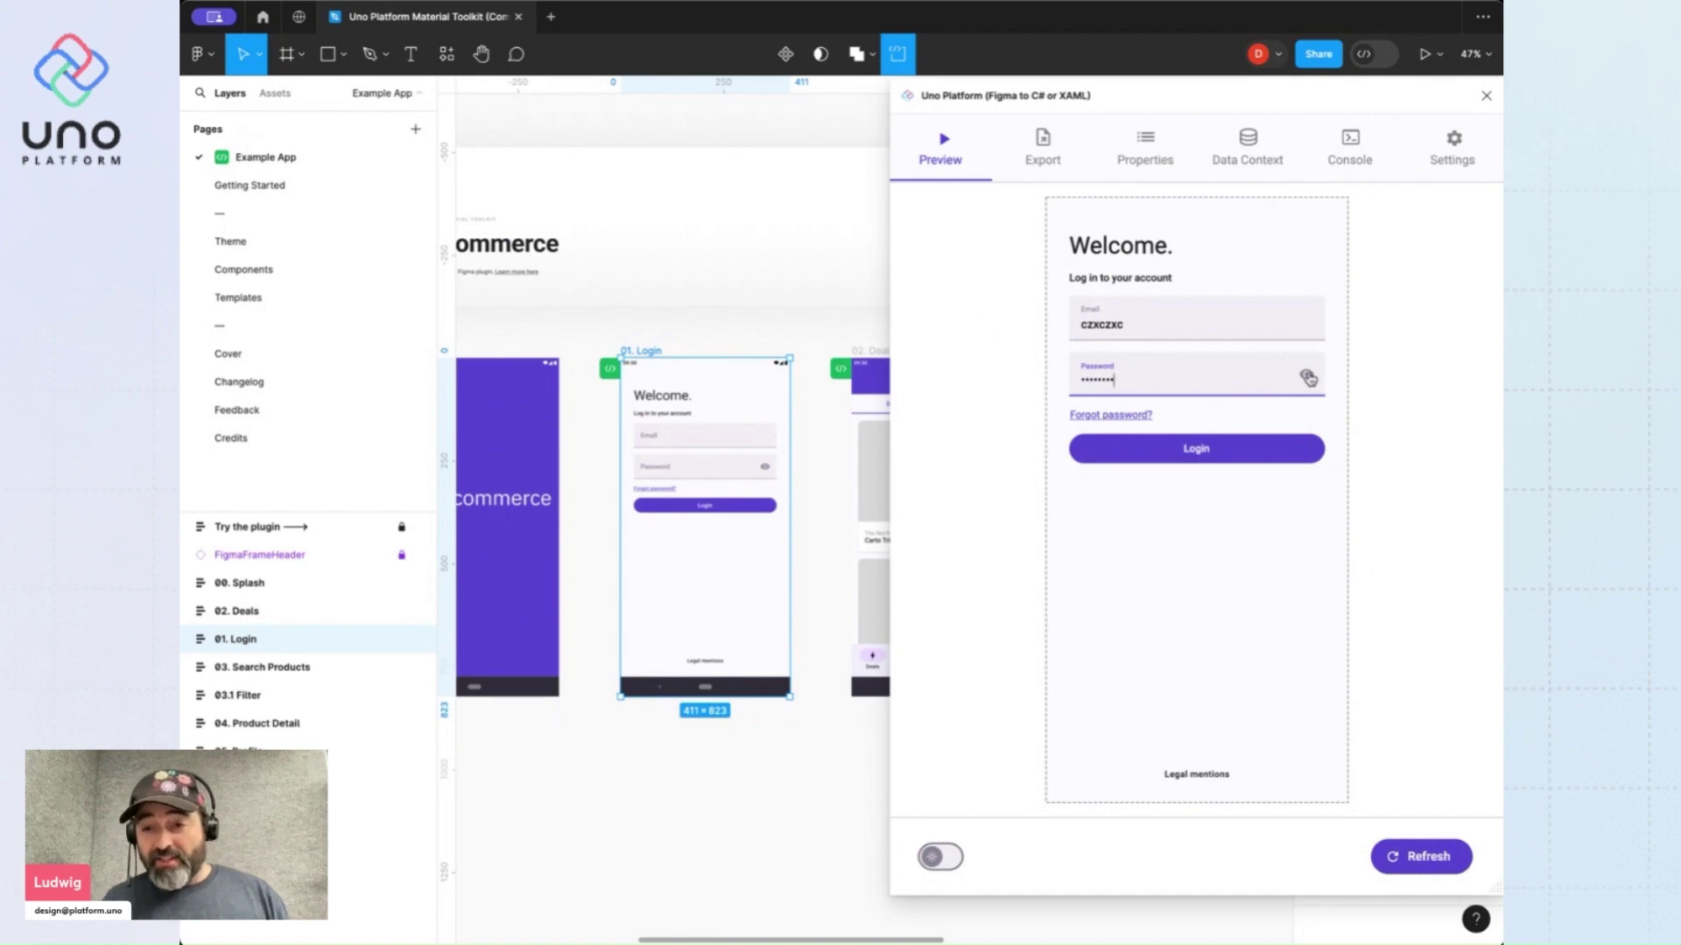
pyautogui.click(1304, 324)
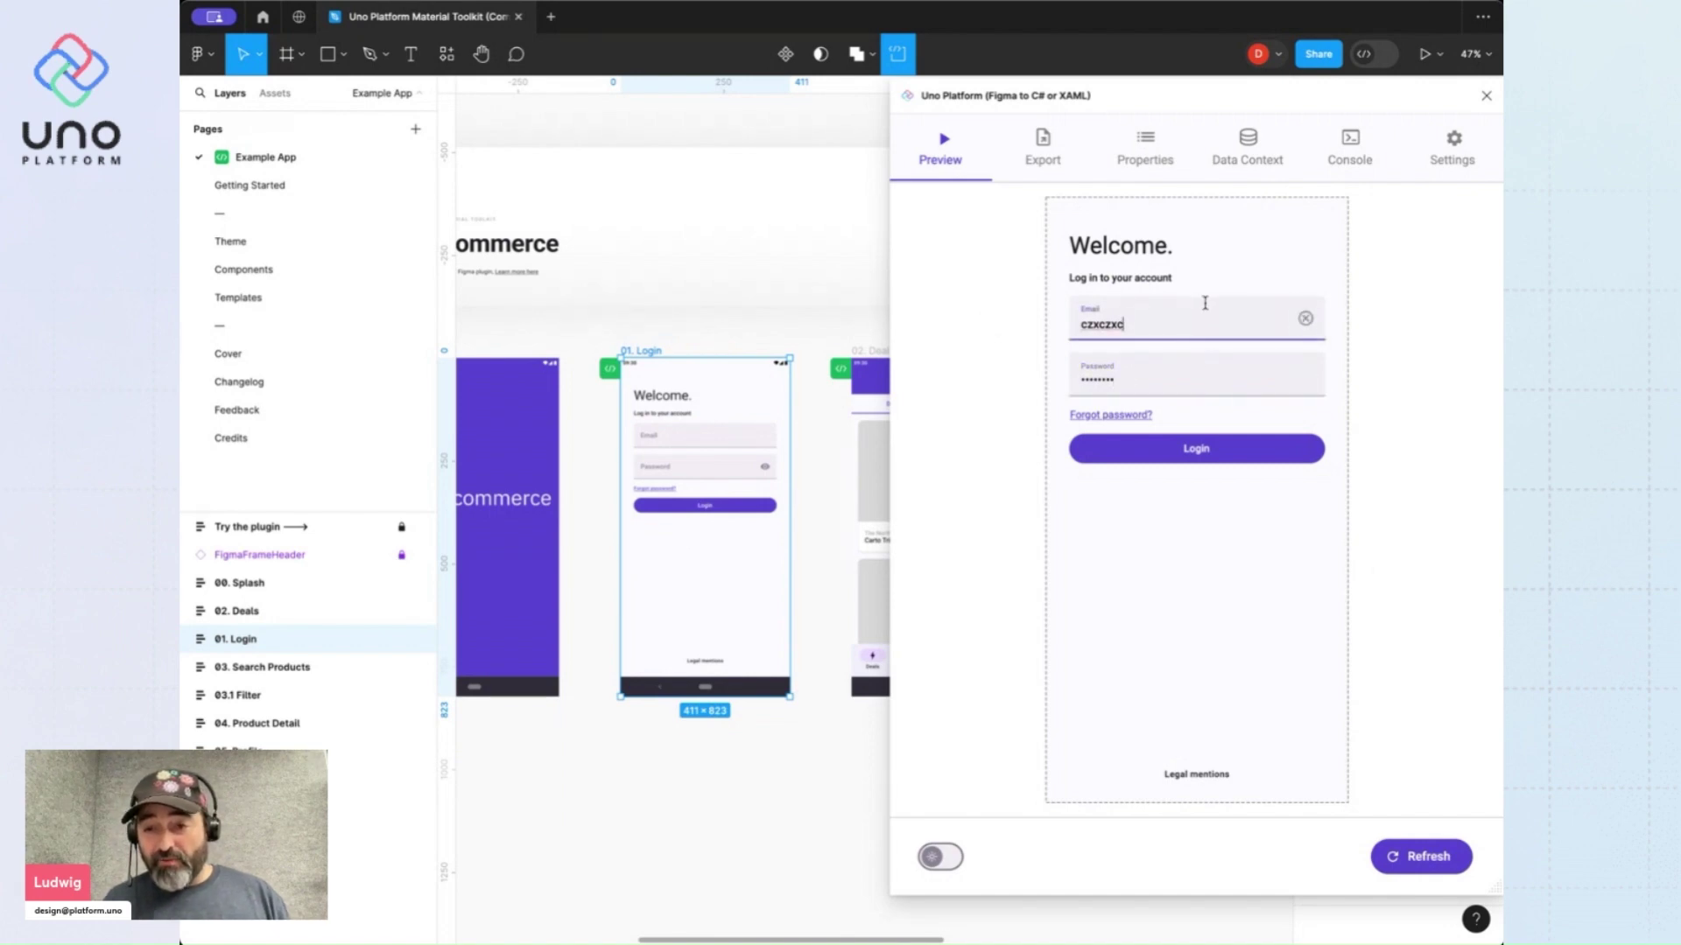
# Render the 02. Deals frame in the live preview and scroll through its product cards
pyautogui.click(1230, 255)
pyautogui.click(874, 352)
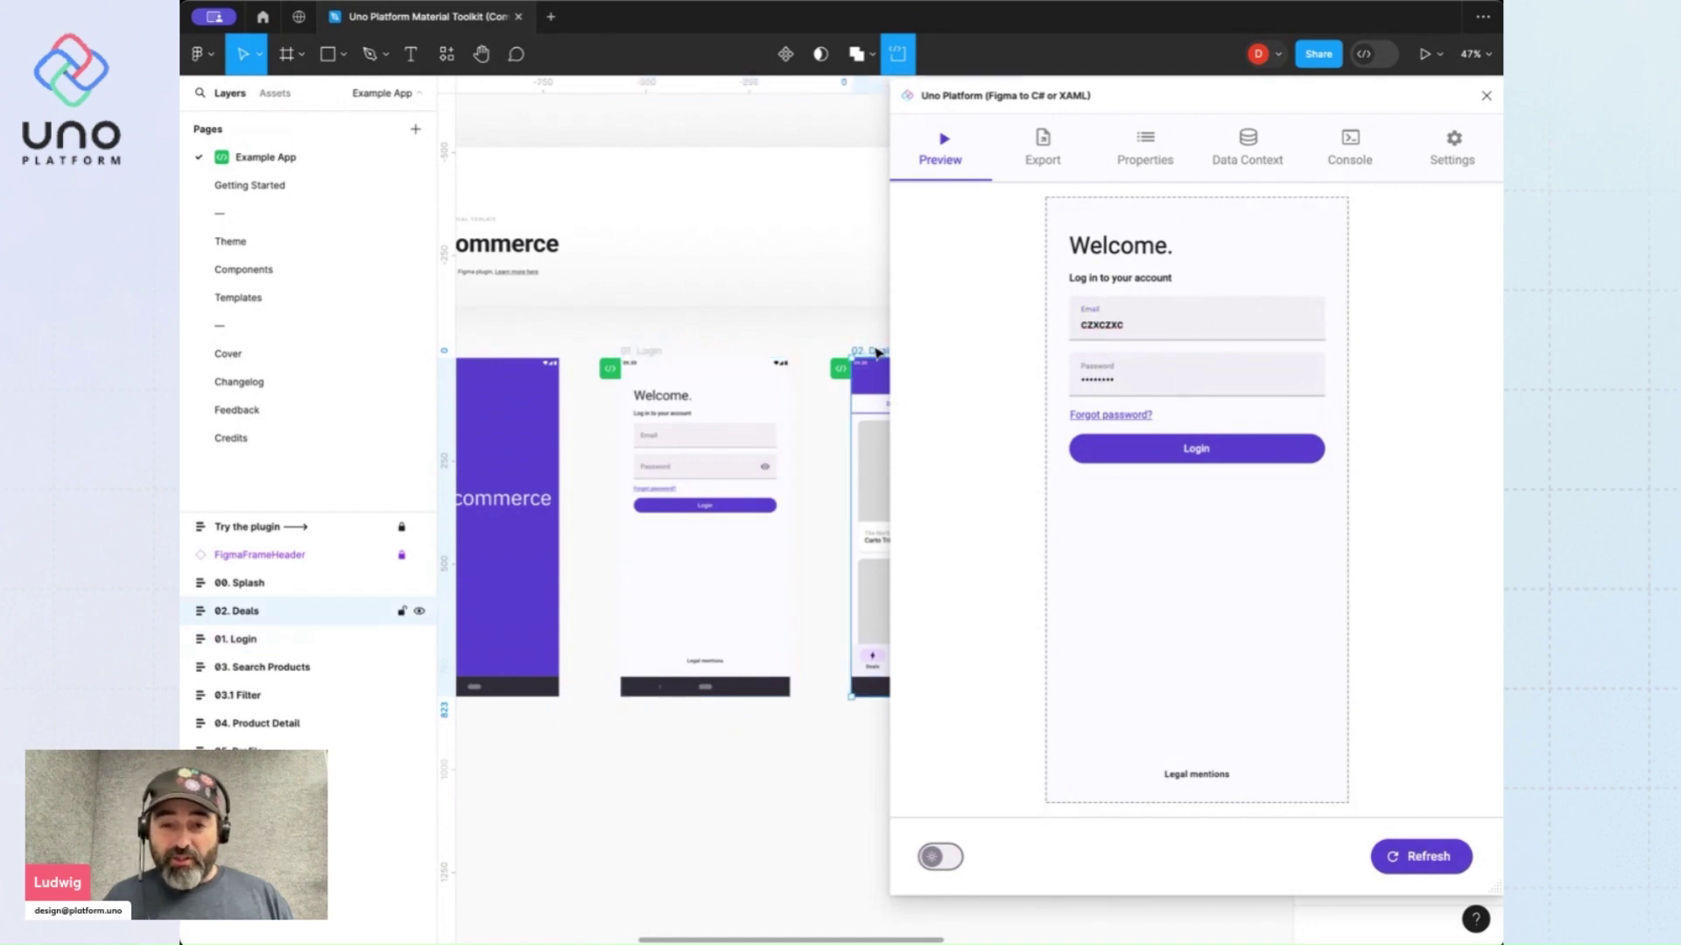
pyautogui.click(1438, 862)
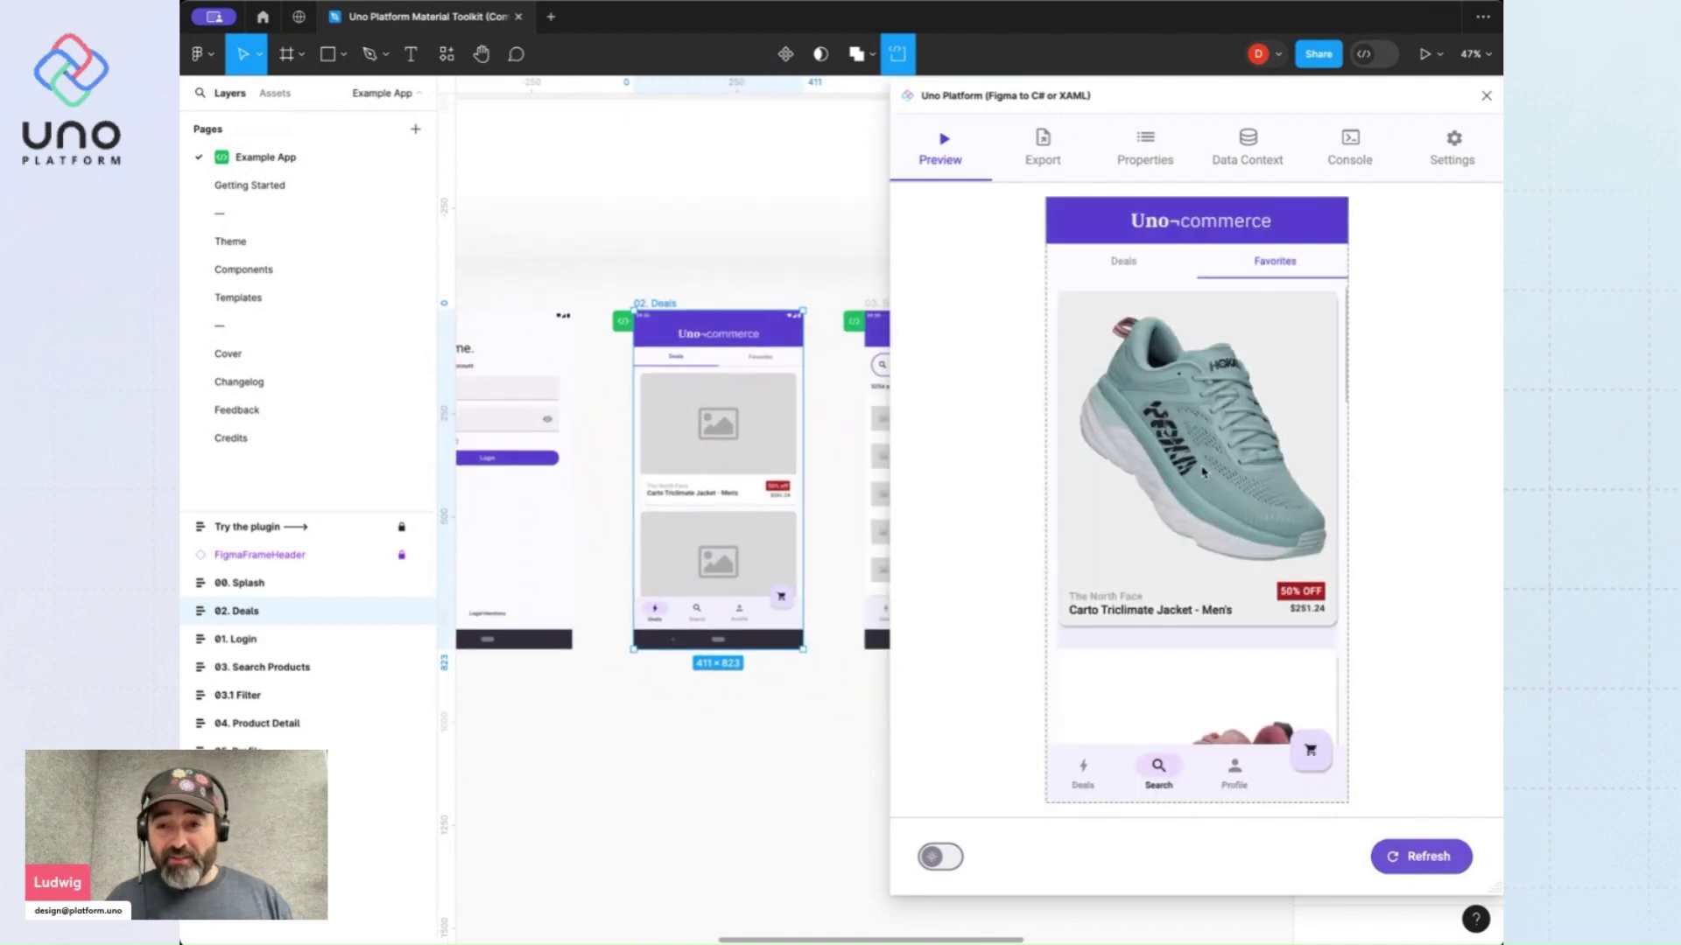
pyautogui.scroll(-5, 1203, 473)
pyautogui.scroll(-5, 1203, 473)
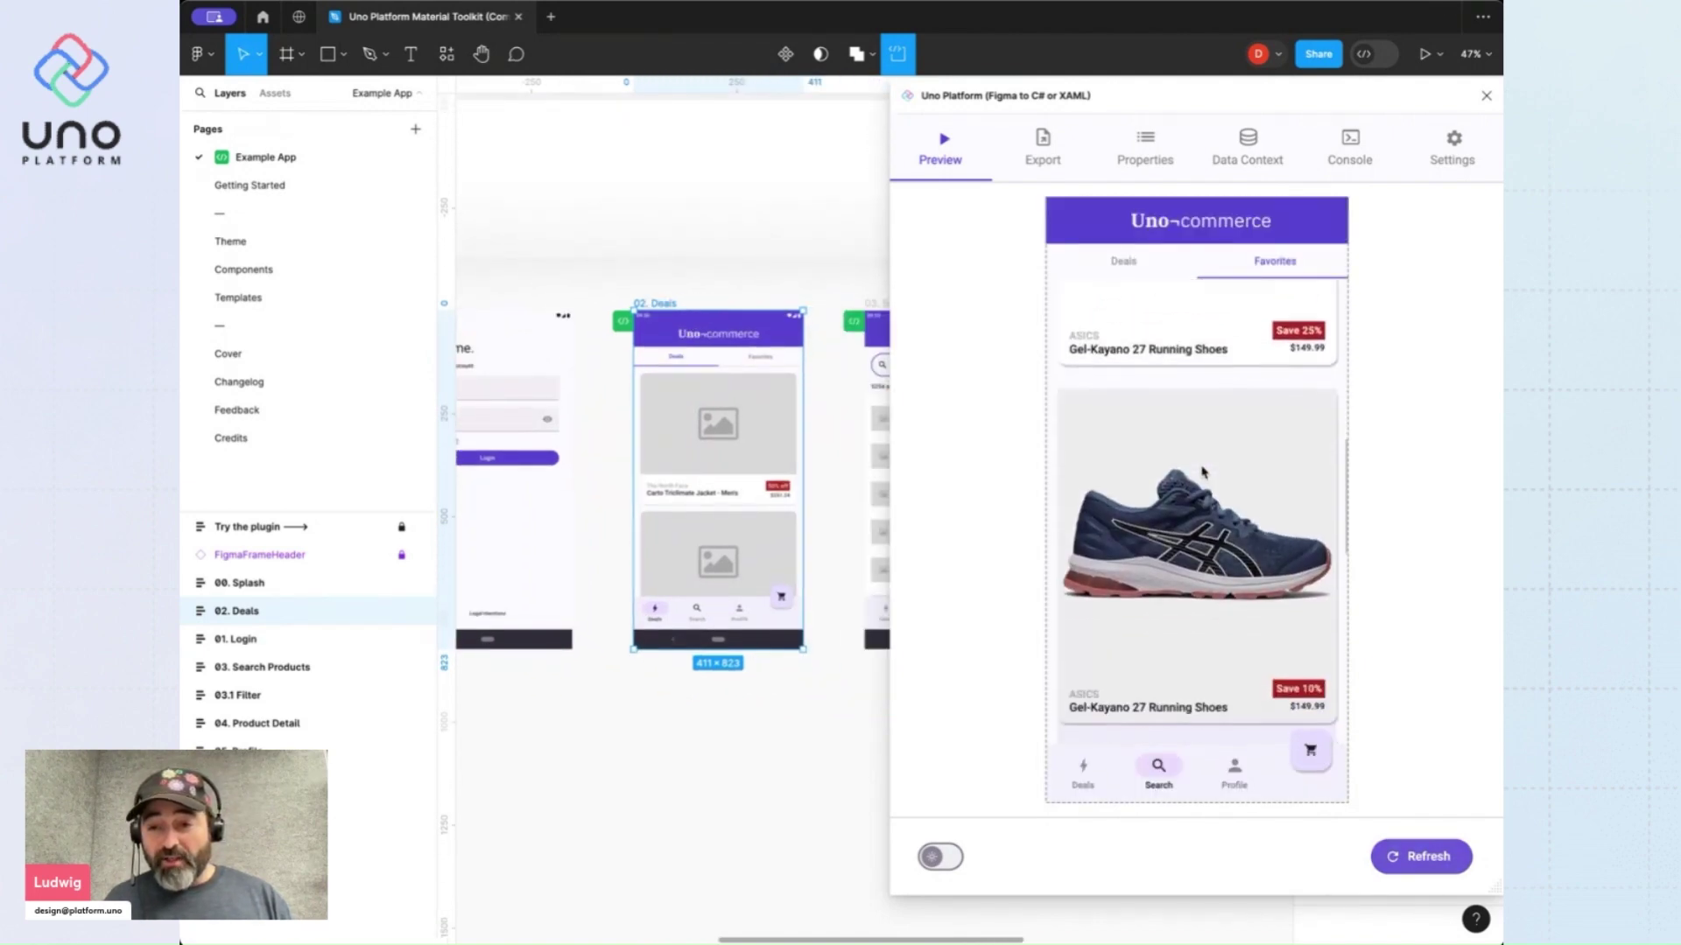
pyautogui.scroll(-5, 1203, 473)
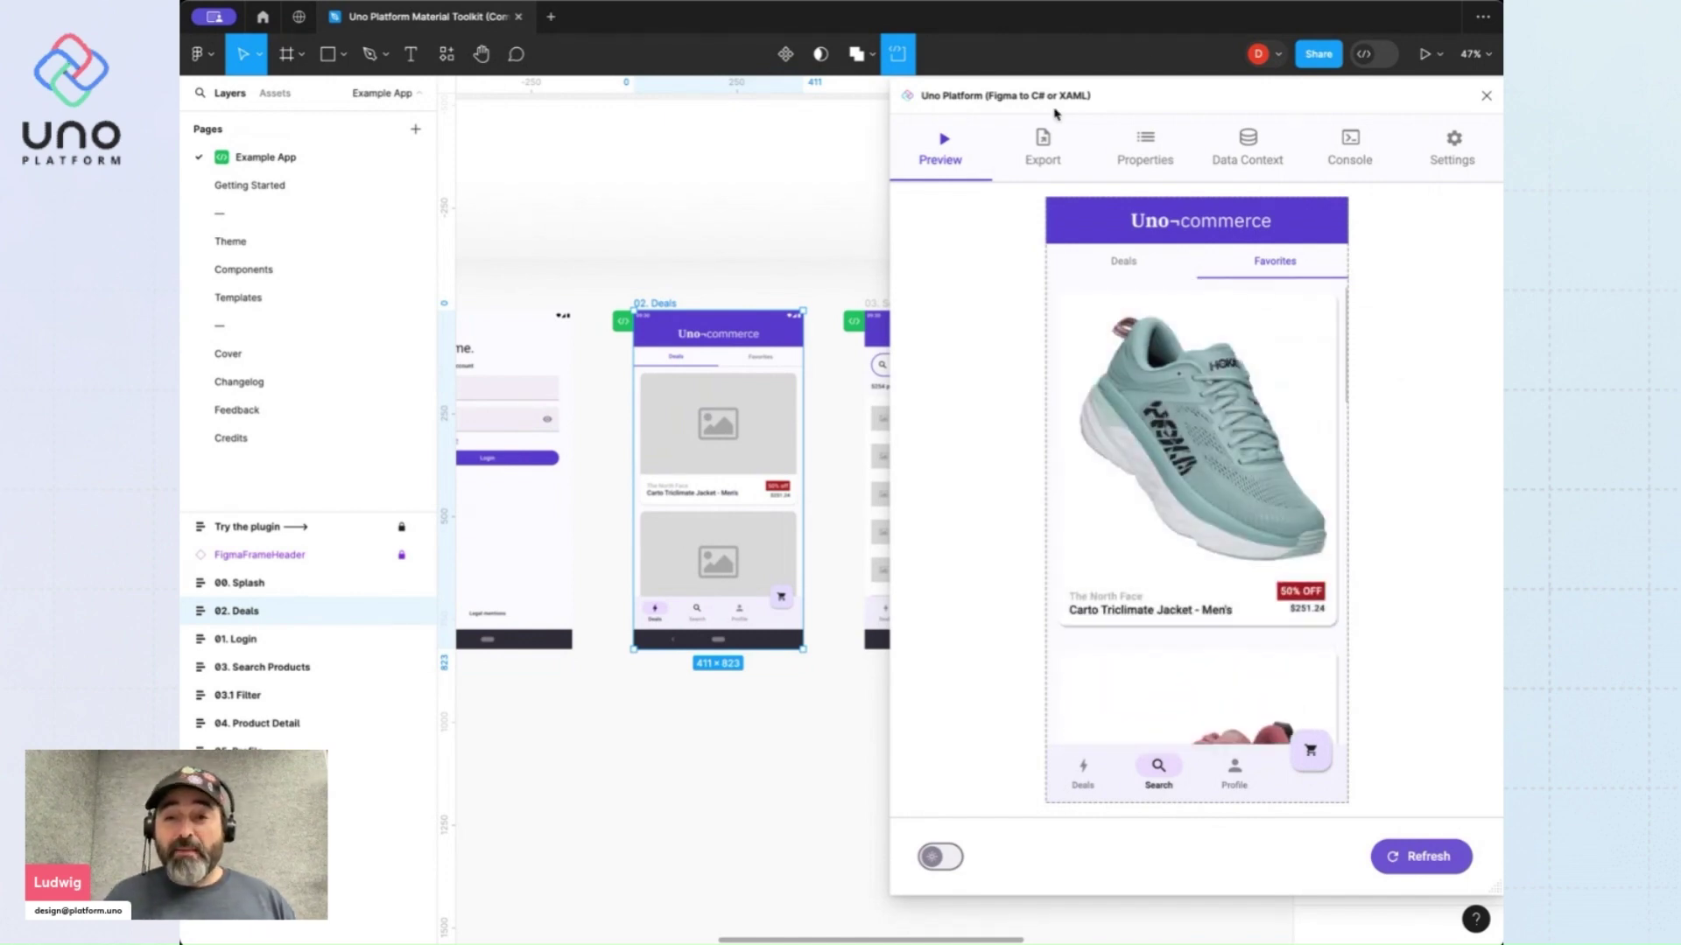
# View the generated code in C# and show the Colors Override File
pyautogui.click(1052, 150)
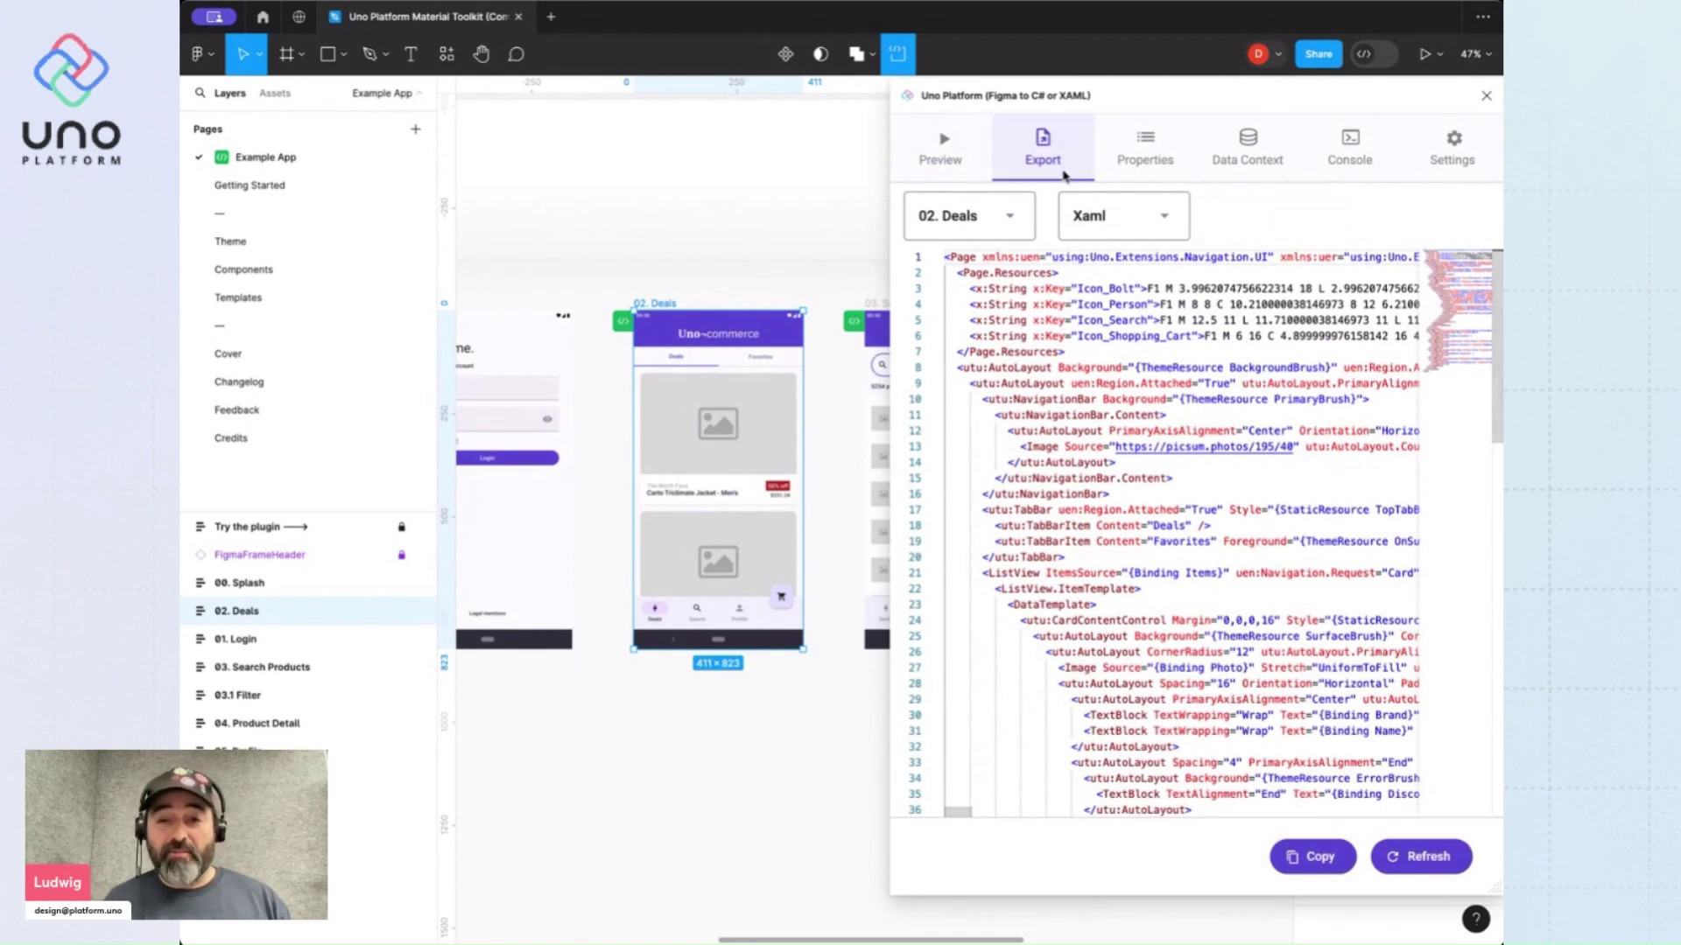
pyautogui.click(1144, 215)
pyautogui.click(1134, 257)
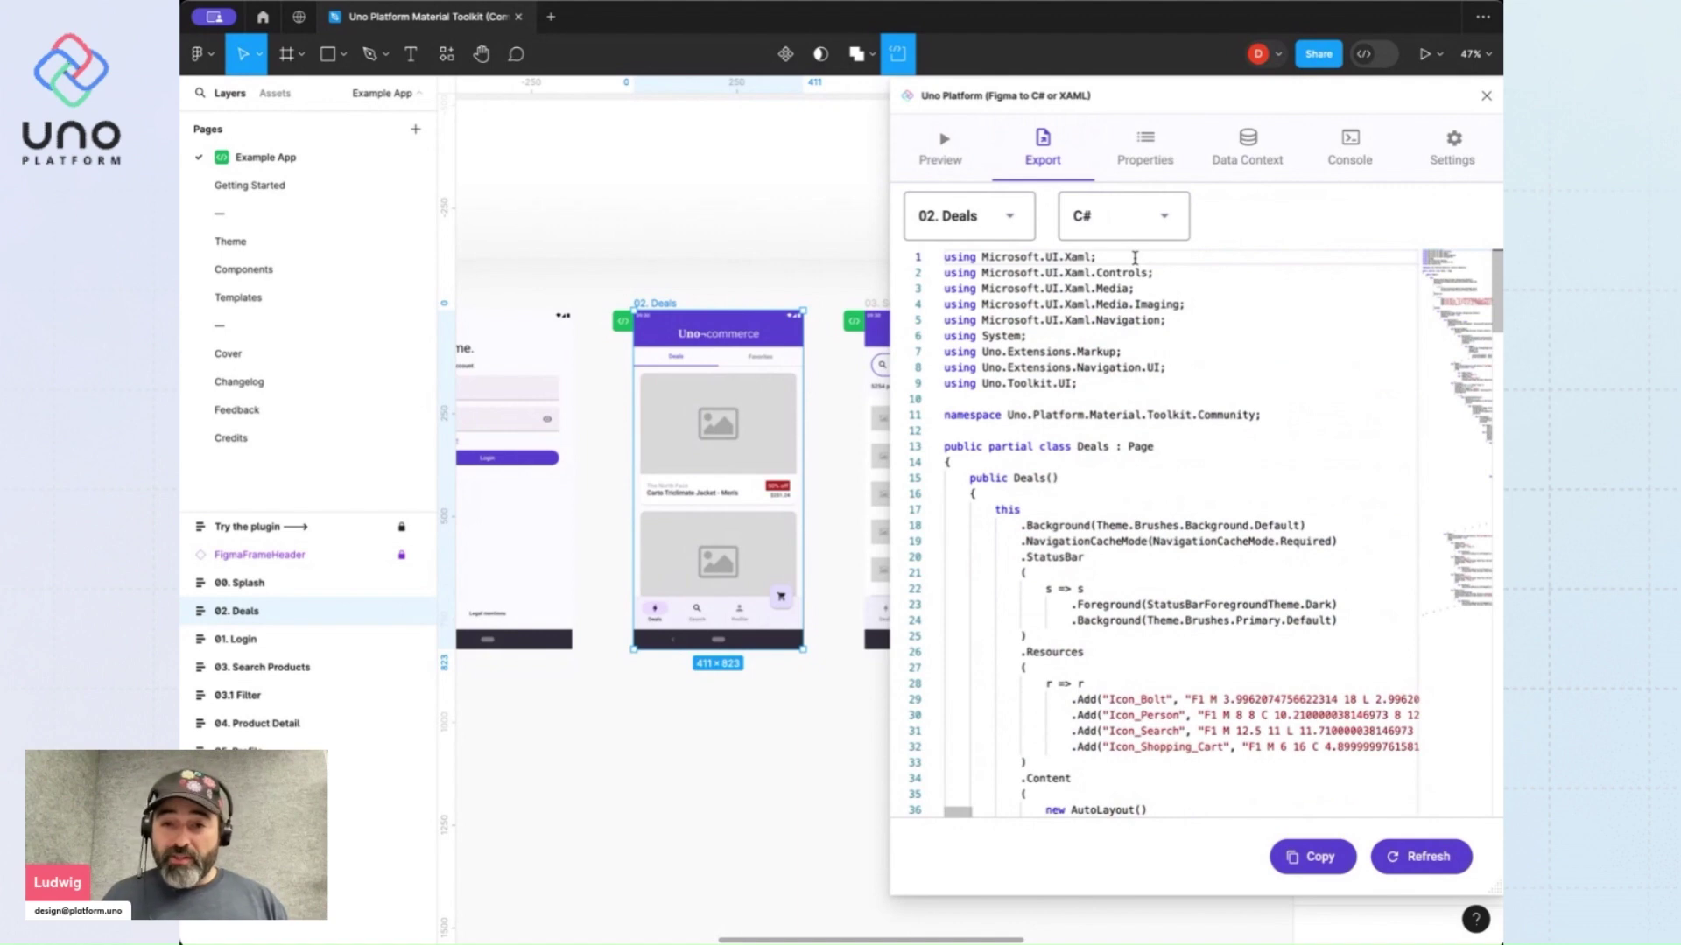
pyautogui.click(1001, 216)
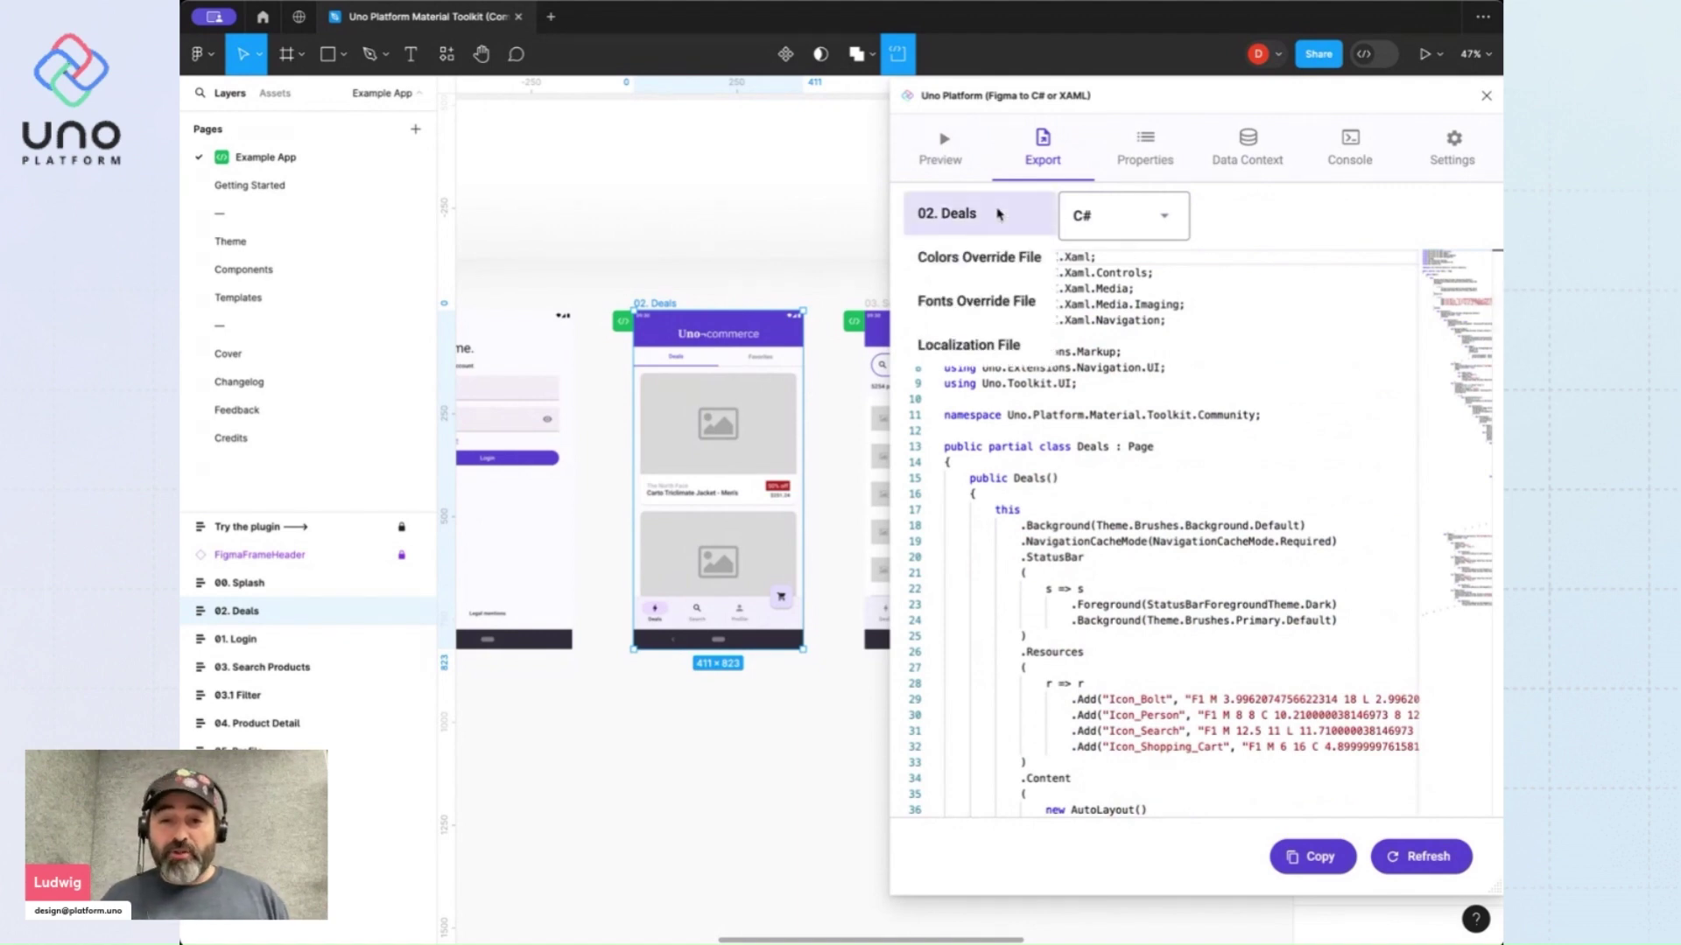
pyautogui.click(988, 257)
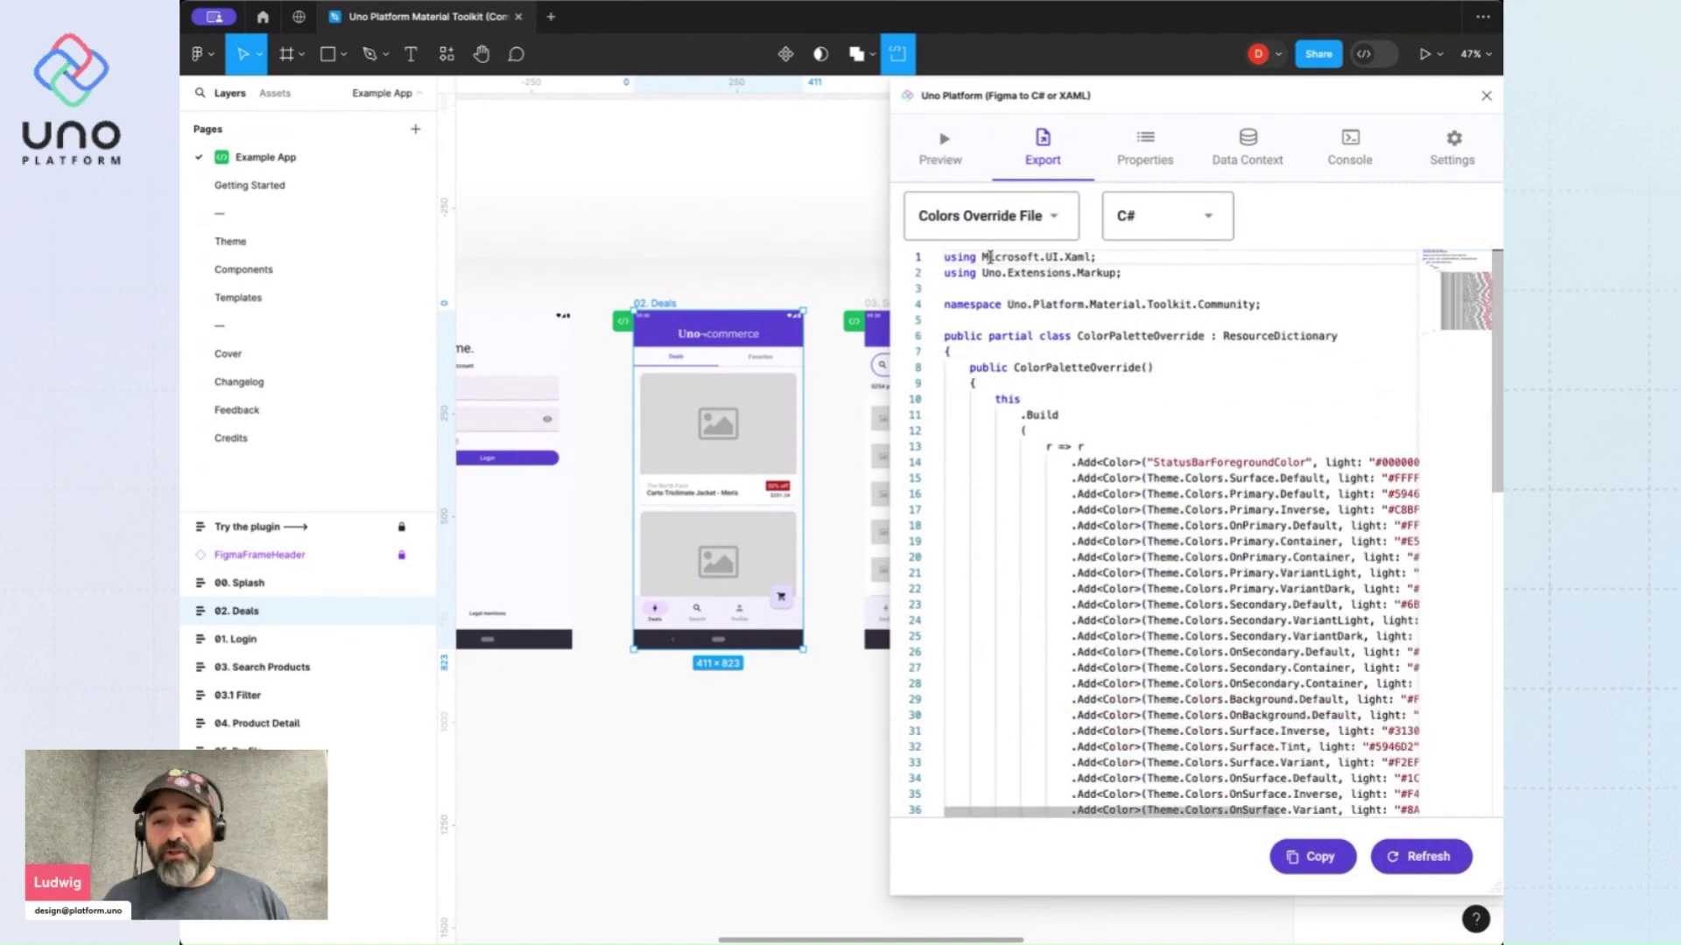
# Switch the output to XAML and select the Fonts Override File, whose output is empty
pyautogui.click(1156, 215)
pyautogui.click(1156, 216)
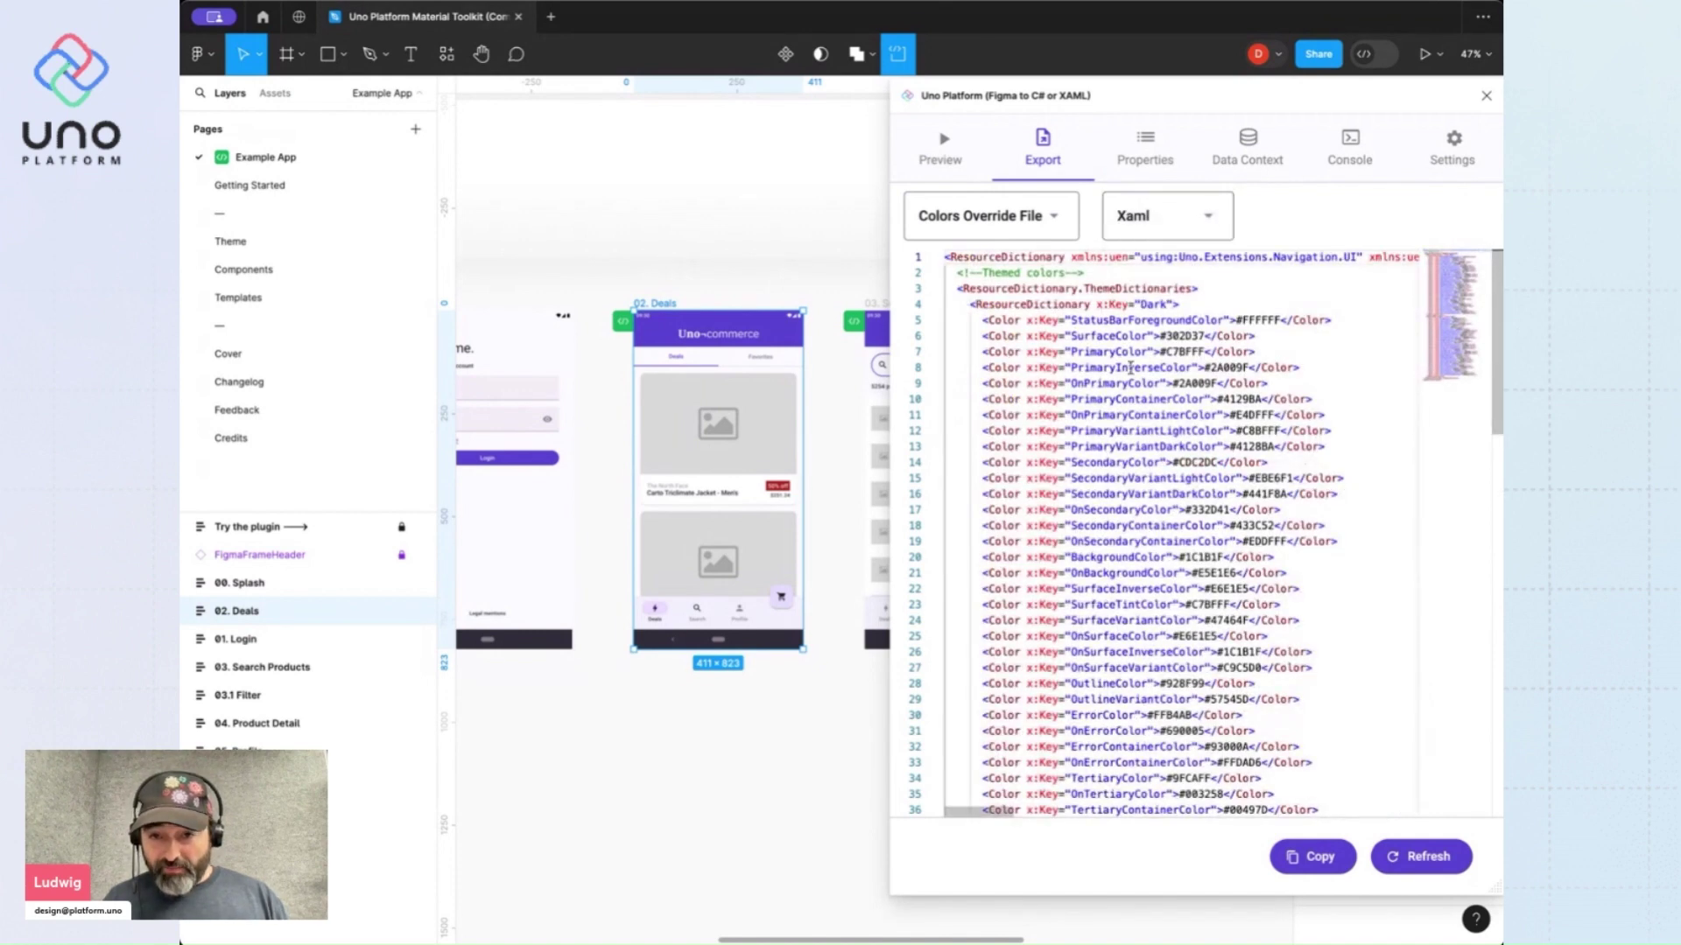
pyautogui.click(963, 219)
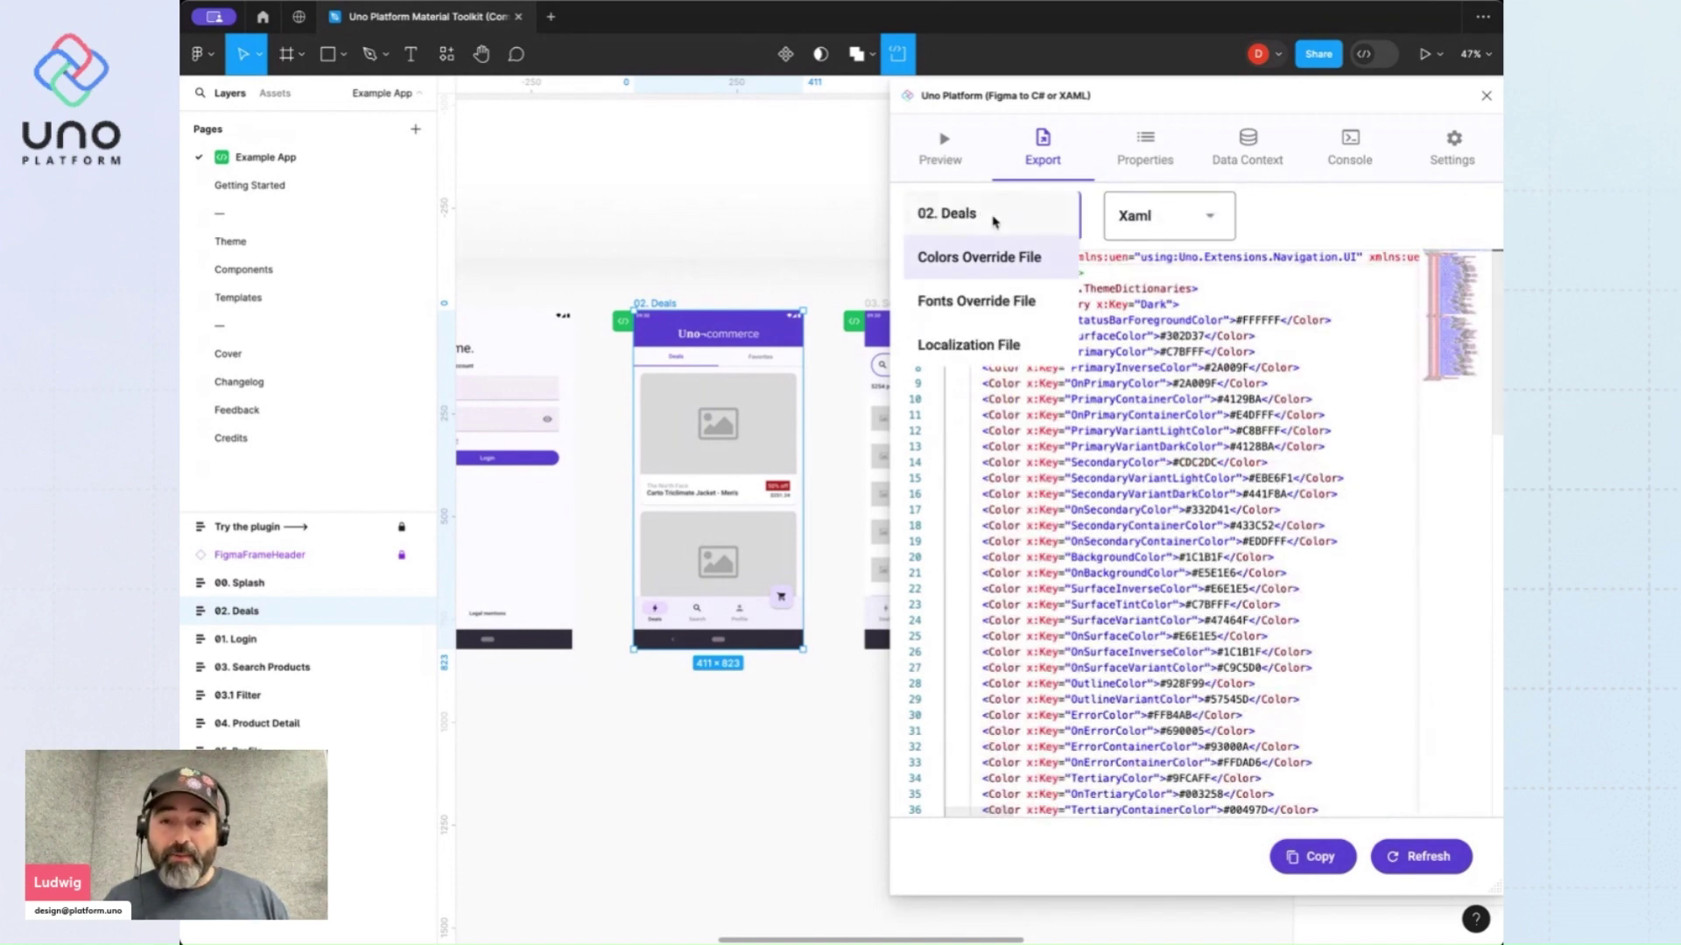
pyautogui.click(985, 302)
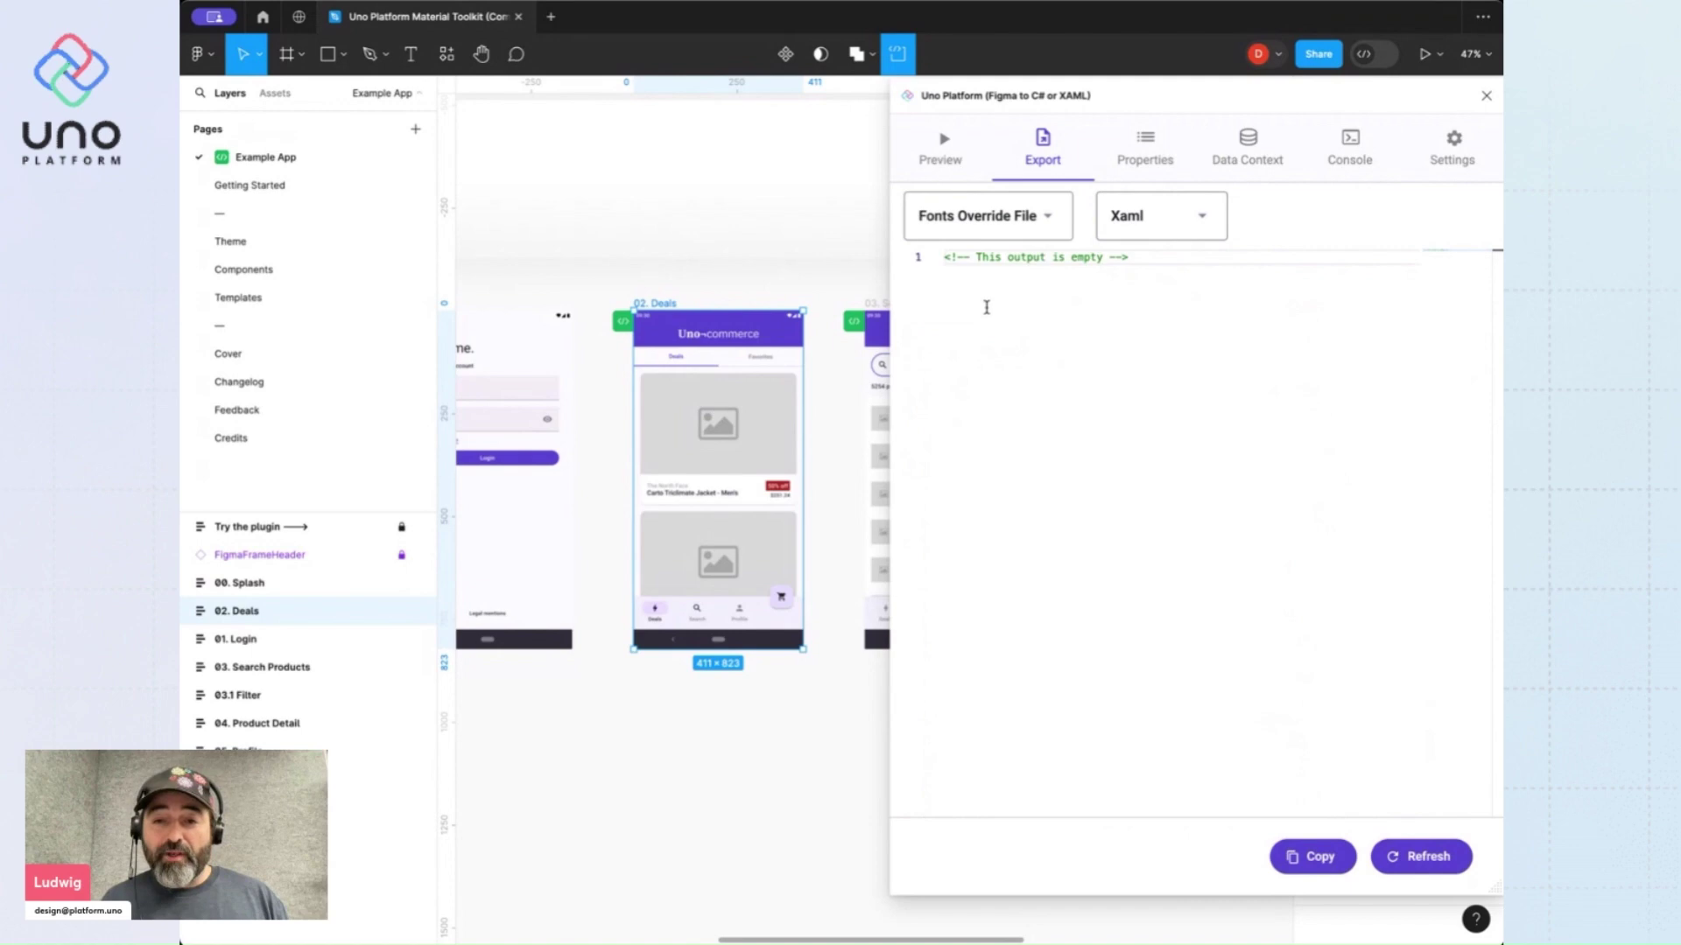
pyautogui.click(996, 227)
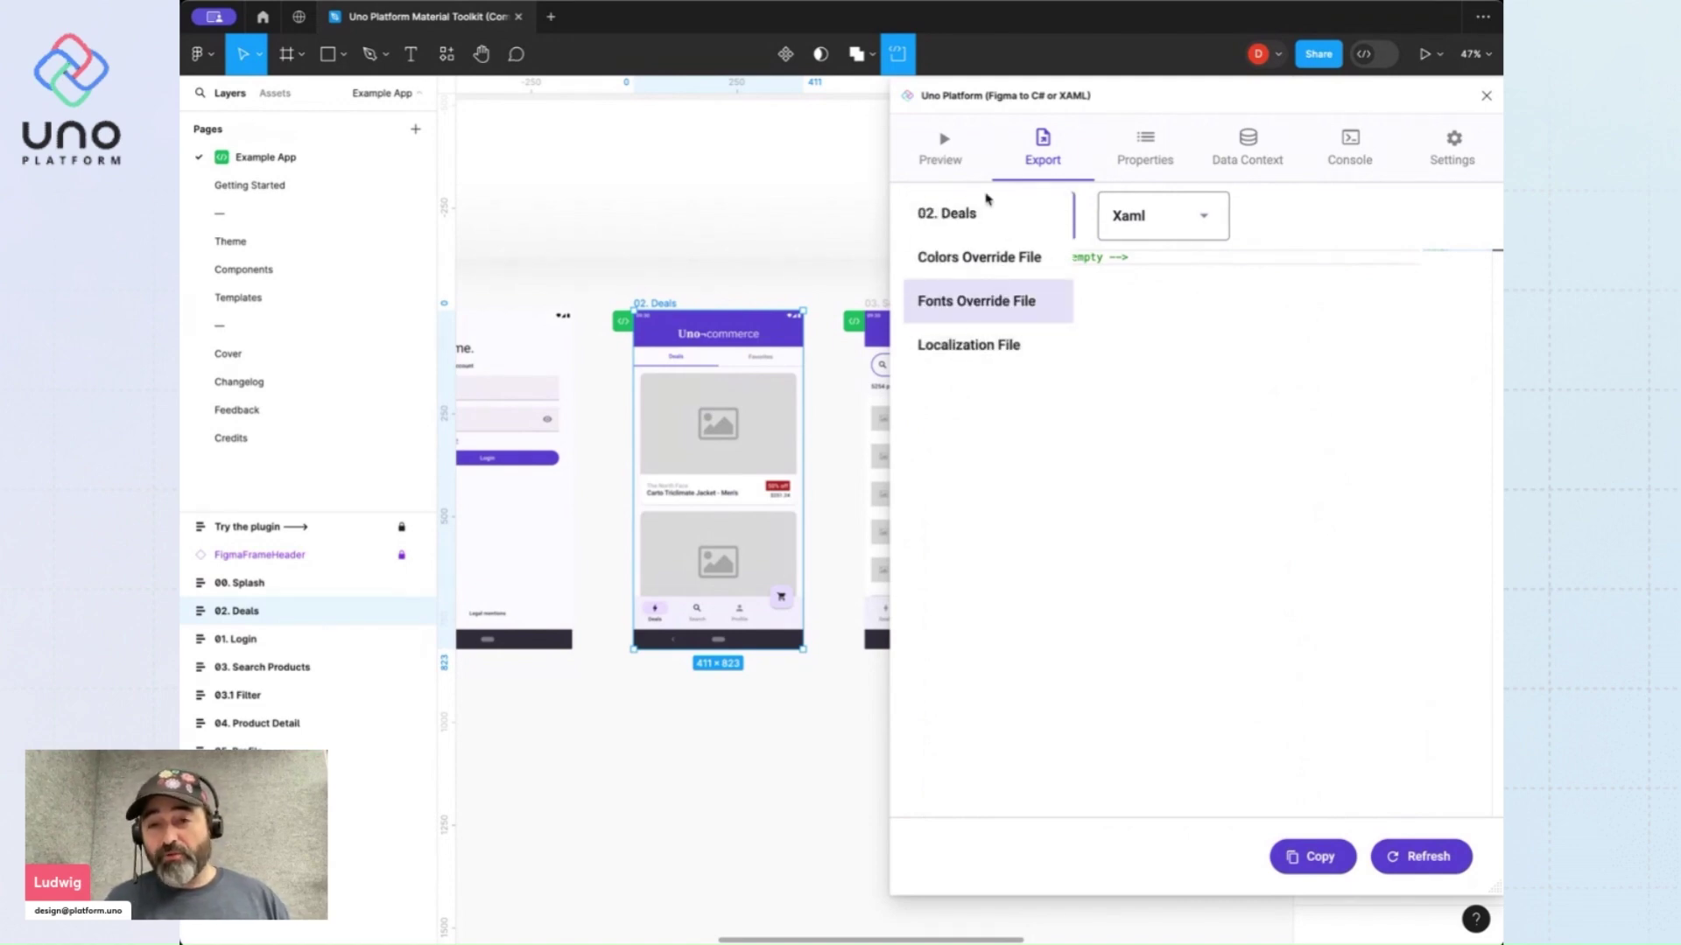
pyautogui.click(1278, 330)
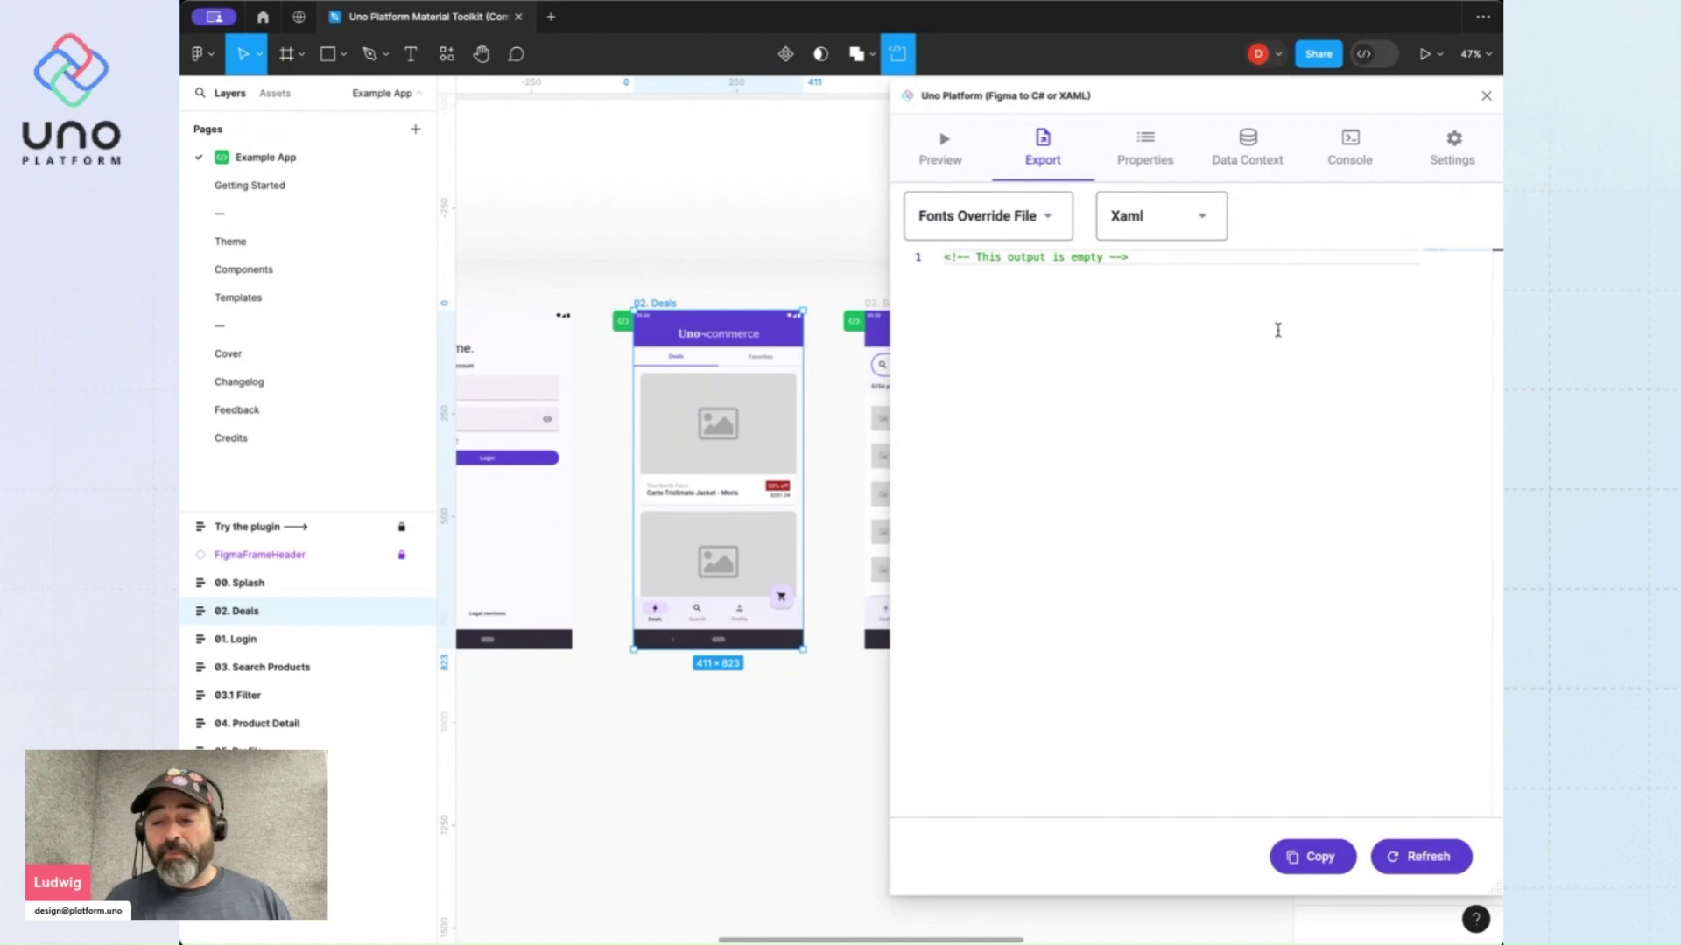
# Return to Preview, close the Uno Platform plugin, and zoom out over the Uno Commerce screens
pyautogui.click(977, 140)
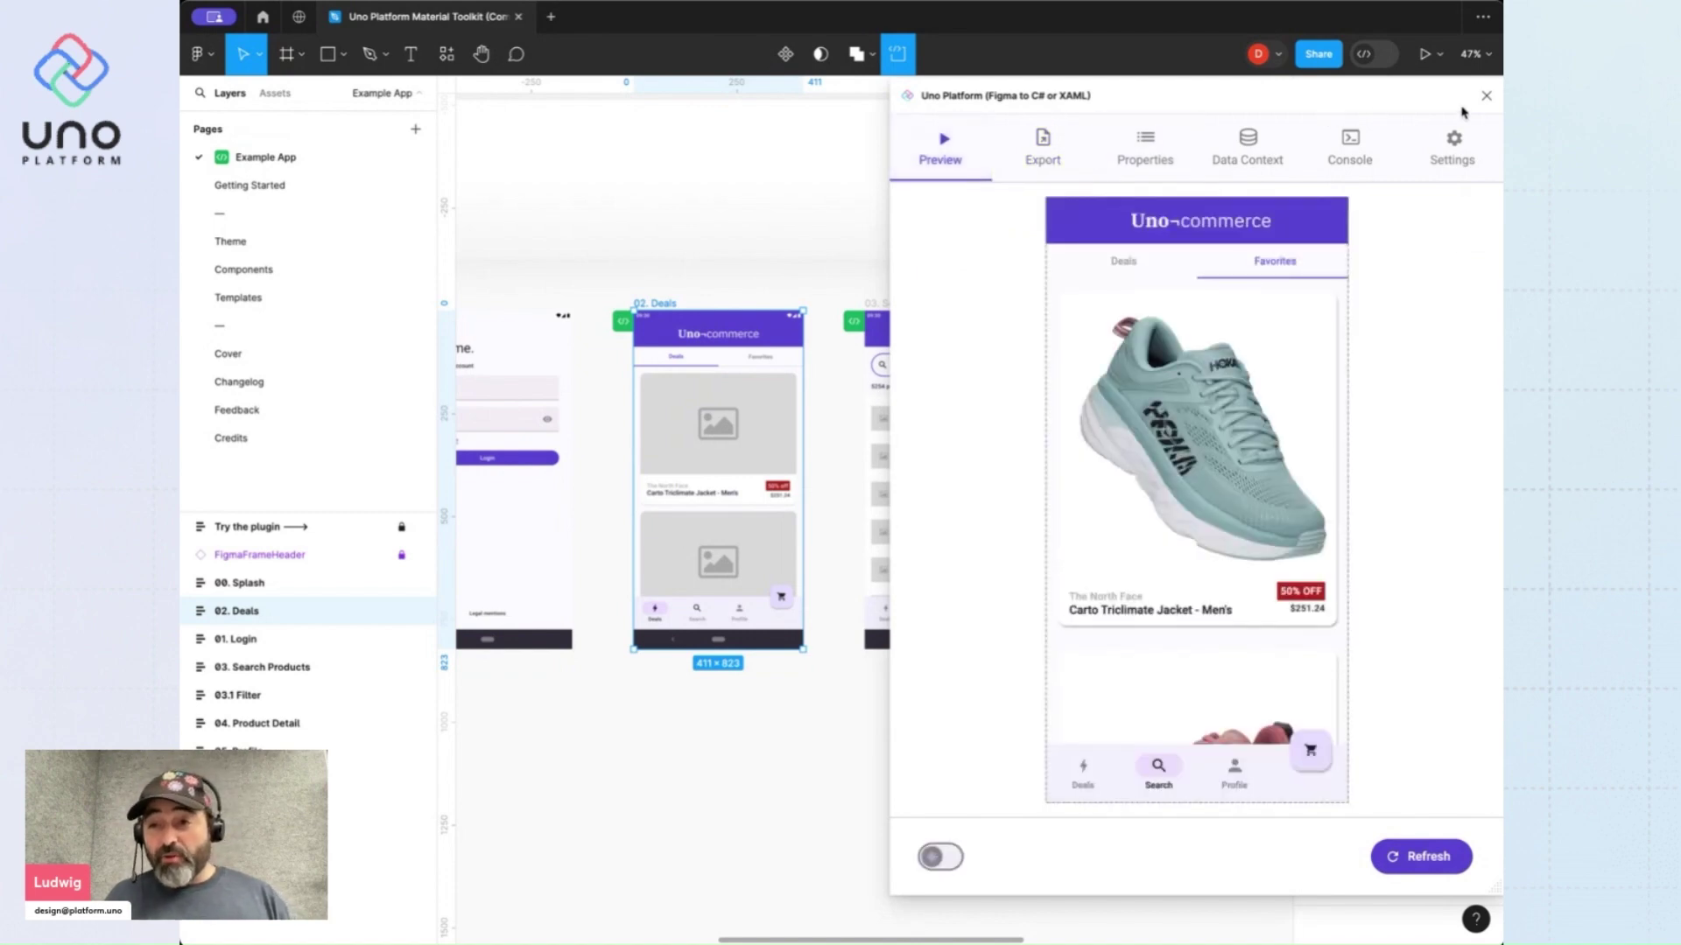
pyautogui.click(1485, 95)
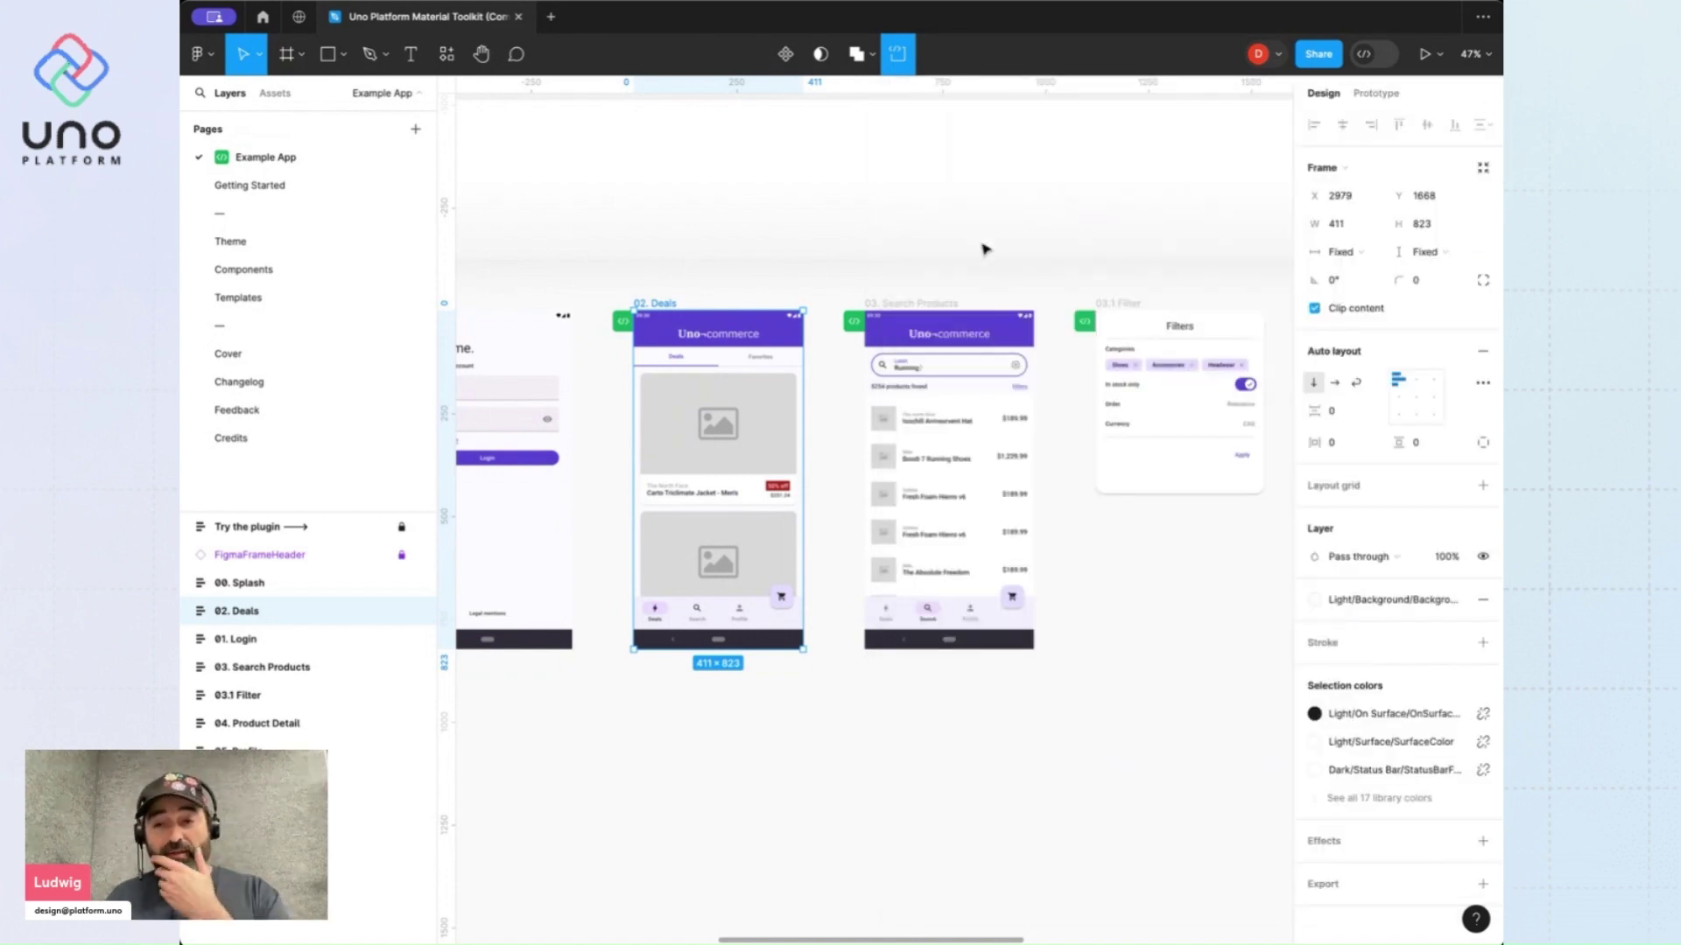
pyautogui.scroll(-5, 984, 249)
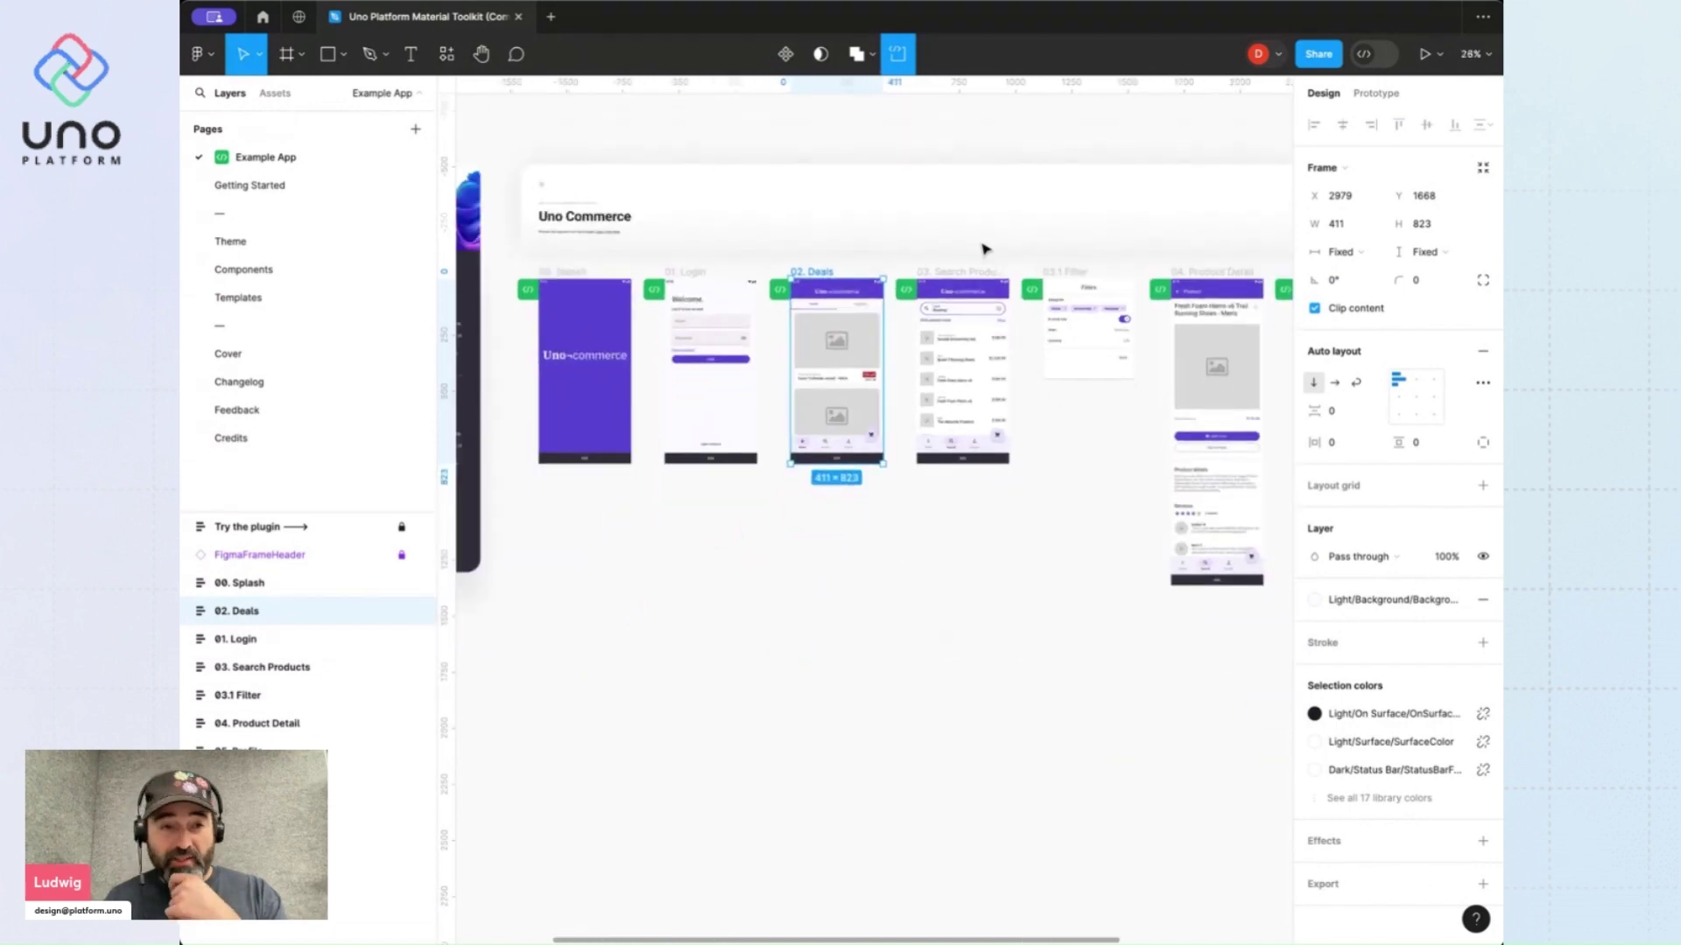